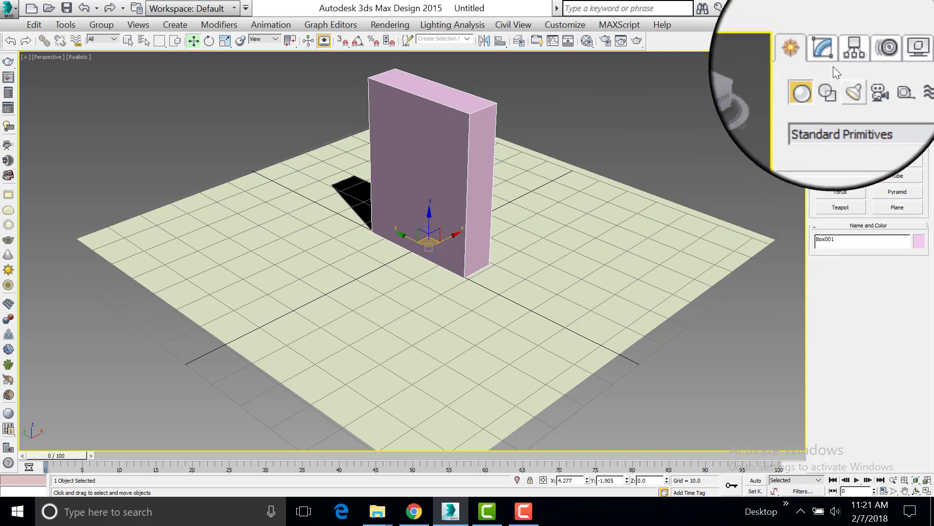
Set the box's width to 6 and its height to 6' (72).
{"action": "left_click", "coordinate": [828, 58]}
{"action": "left_click", "coordinate": [910, 229]}
{"action": "left_click_drag", "start_coordinate": [909, 210], "coordinate": [907, 235]}
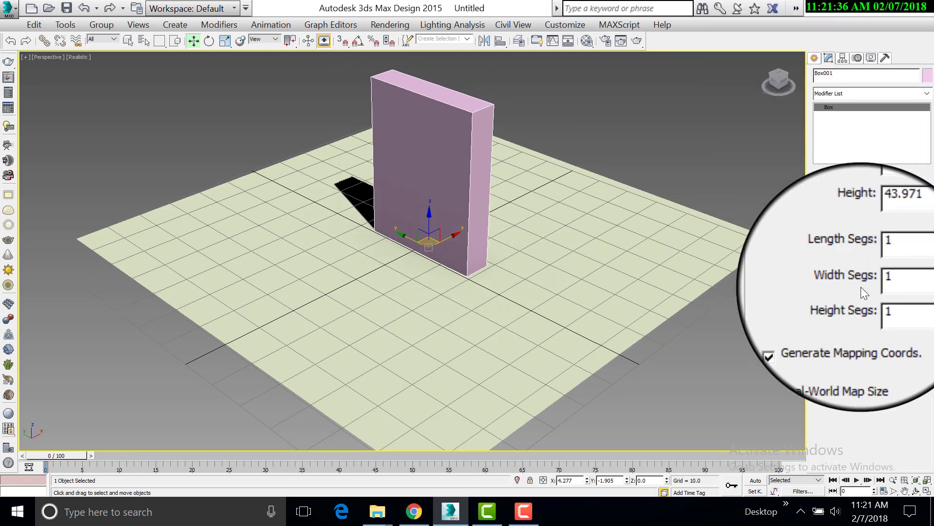
{"action": "type", "text": "6"}
{"action": "key", "text": "Return"}
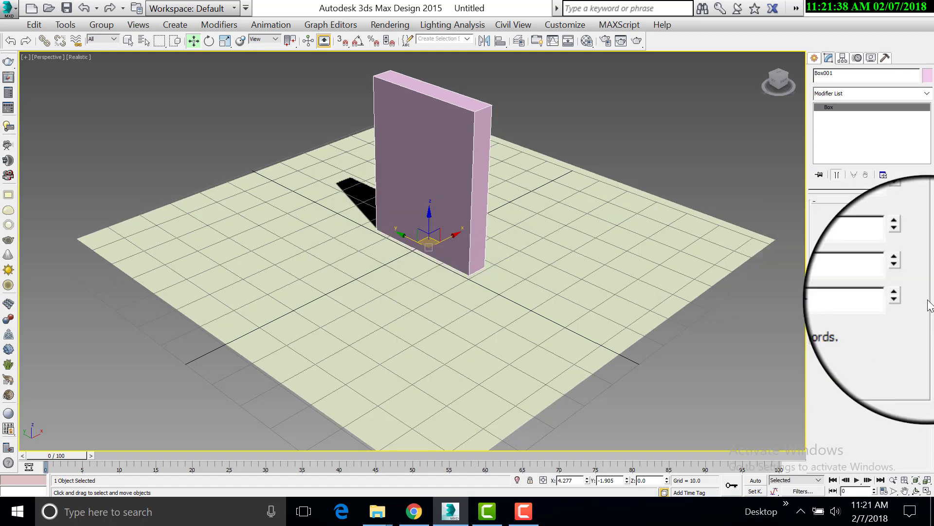
{"action": "left_click_drag", "start_coordinate": [913, 252], "coordinate": [834, 245]}
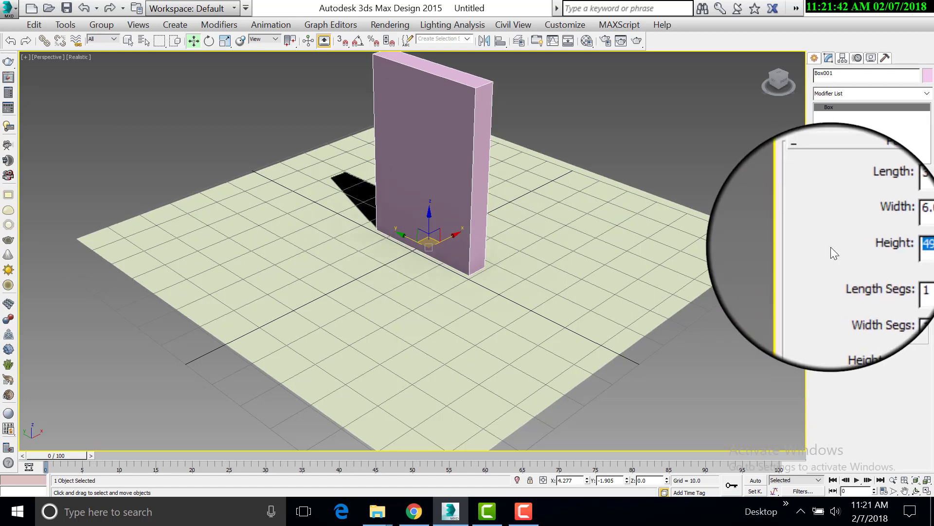
{"action": "type", "text": "6"}
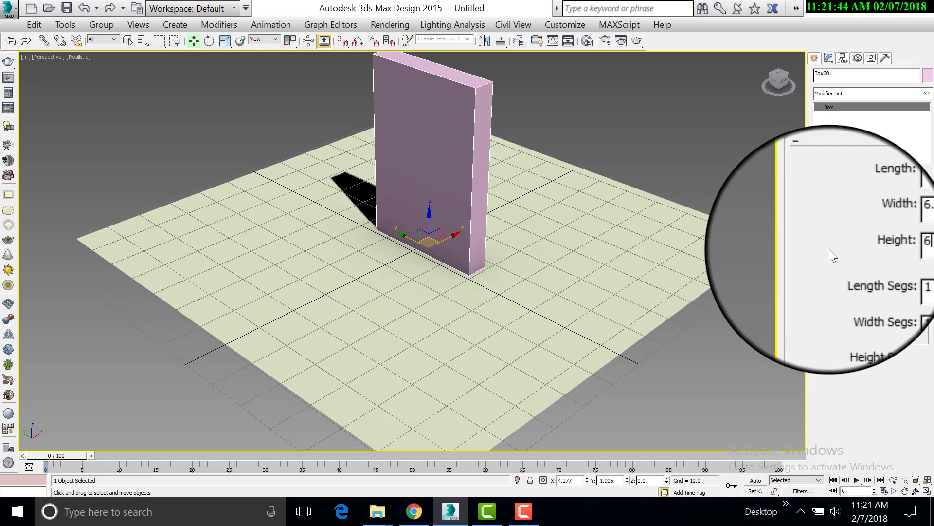
{"action": "type", "text": "'"}
{"action": "key", "text": "Return"}
{"action": "scroll", "coordinate": [606, 271], "scroll_direction": "down", "scroll_amount": 3}
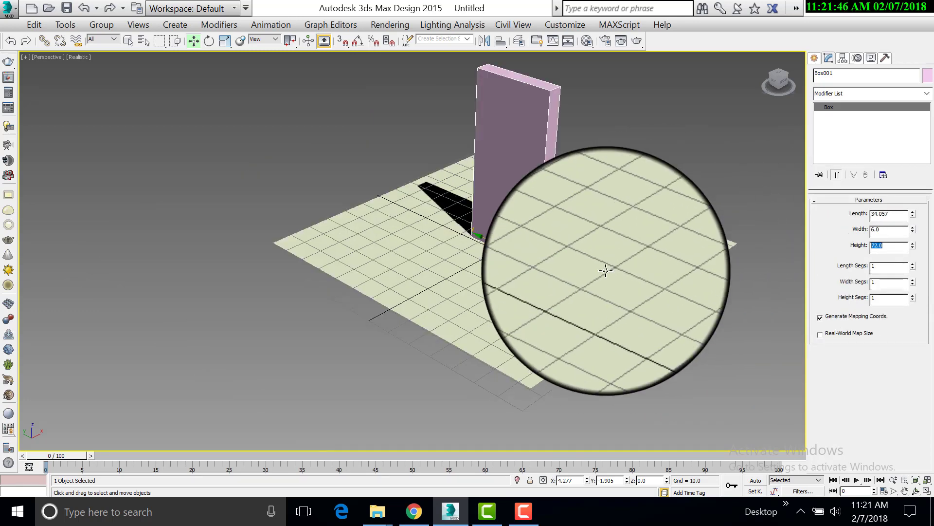
{"action": "scroll", "coordinate": [559, 313], "scroll_direction": "up", "scroll_amount": 5}
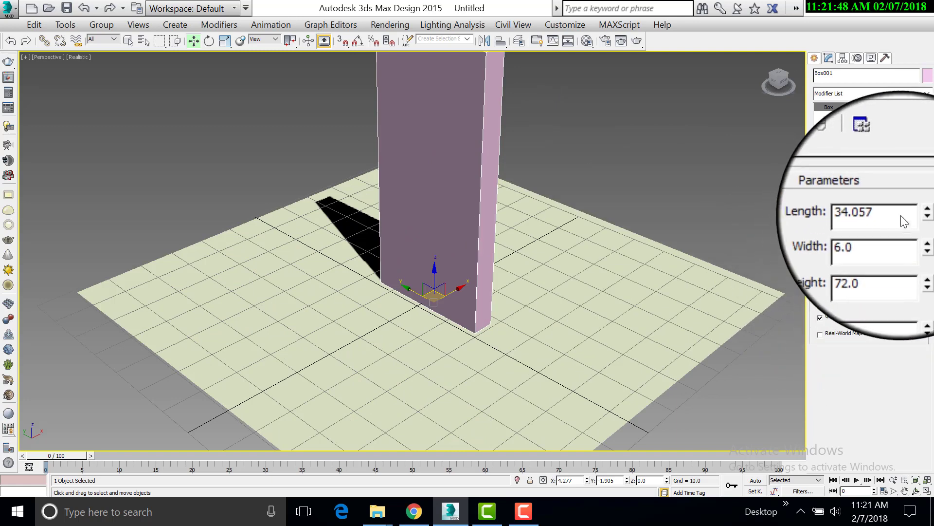
Set the box's length to 30 and its width to 4, keeping the box selected.
{"action": "scroll", "coordinate": [611, 215], "scroll_direction": "down", "scroll_amount": 3}
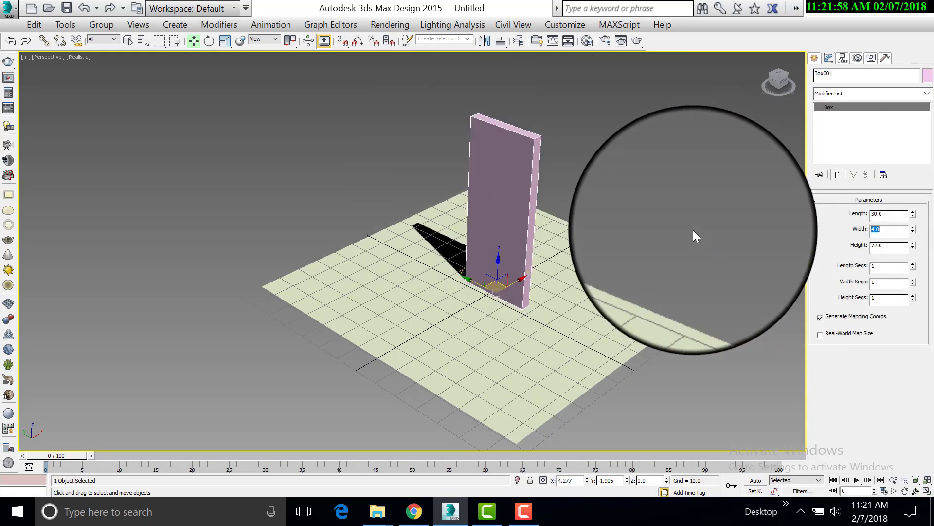
{"action": "left_click", "coordinate": [574, 205]}
{"action": "left_click", "coordinate": [602, 179]}
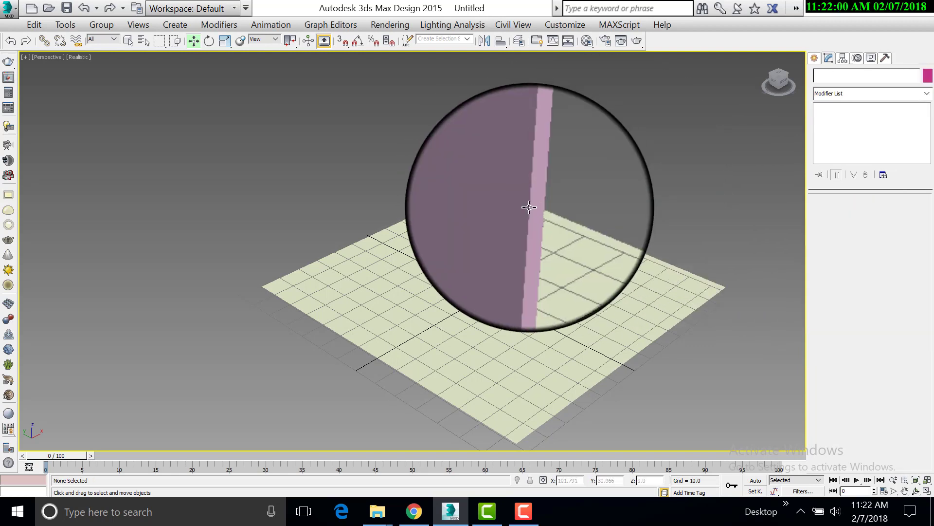
{"action": "left_click", "coordinate": [527, 209]}
{"action": "double_click", "coordinate": [889, 245]}
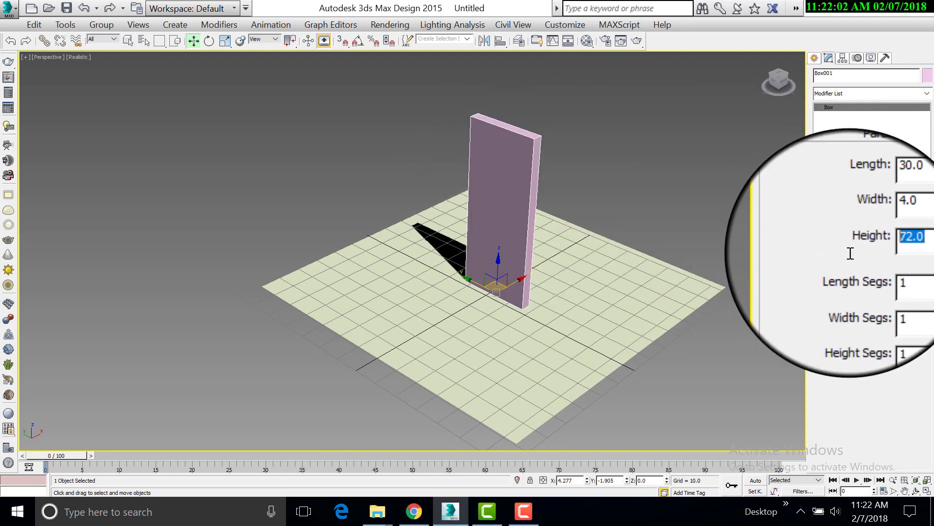
Convert the box to an Editable Poly.
{"action": "key", "text": "alt+w"}
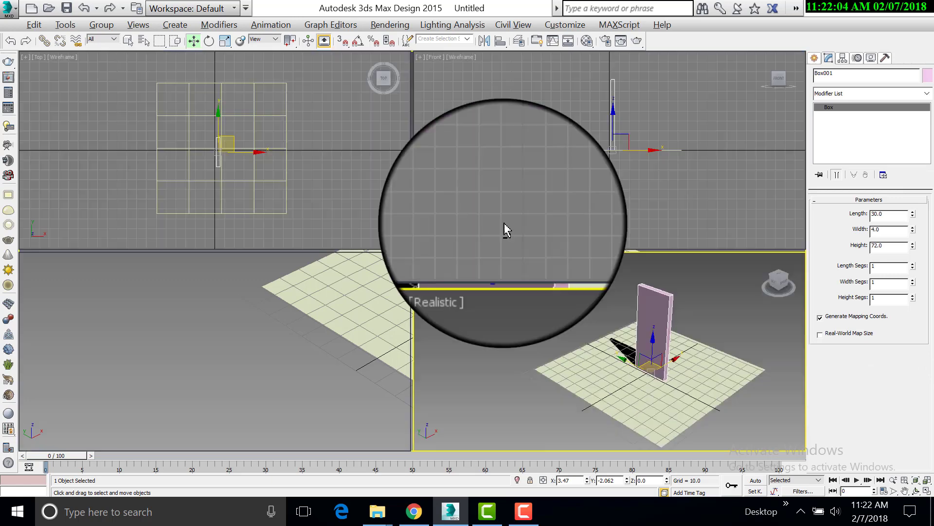
{"action": "left_click", "coordinate": [927, 490]}
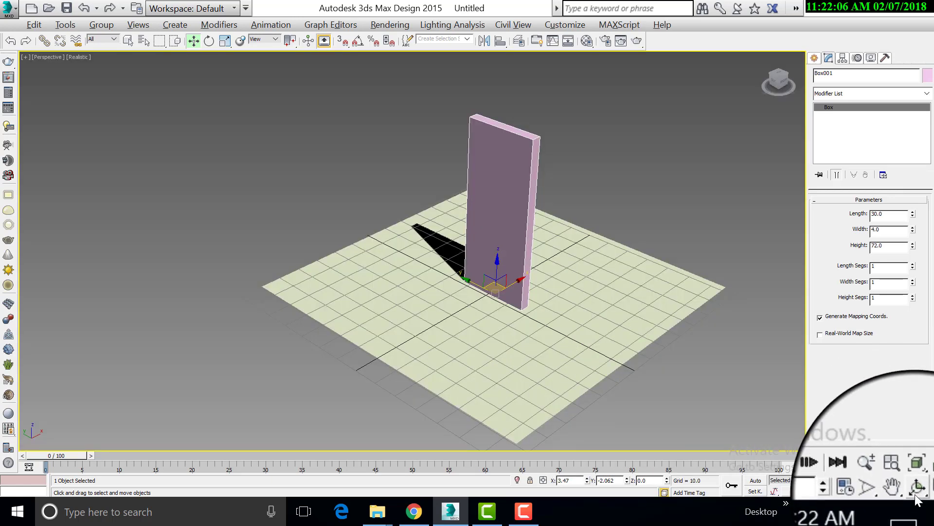
{"action": "left_click_drag", "start_coordinate": [425, 235], "coordinate": [497, 217]}
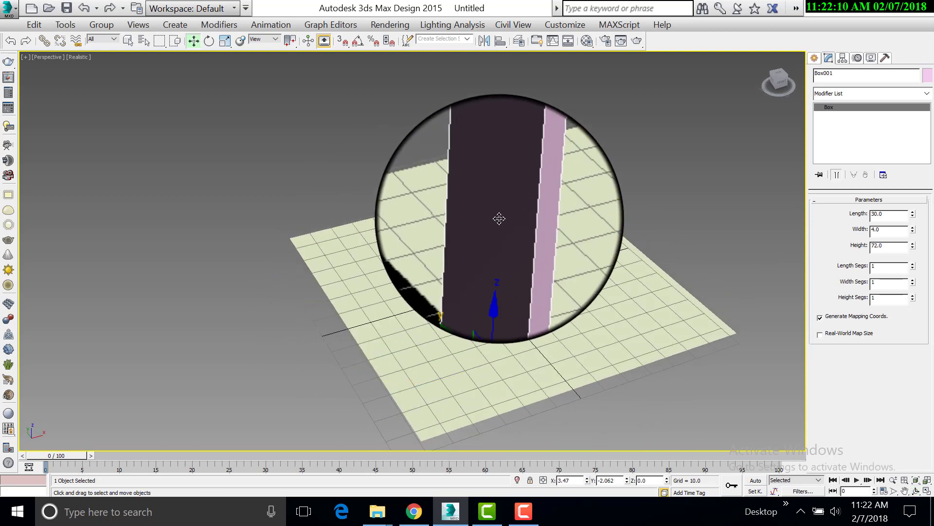
{"action": "key", "text": "w"}
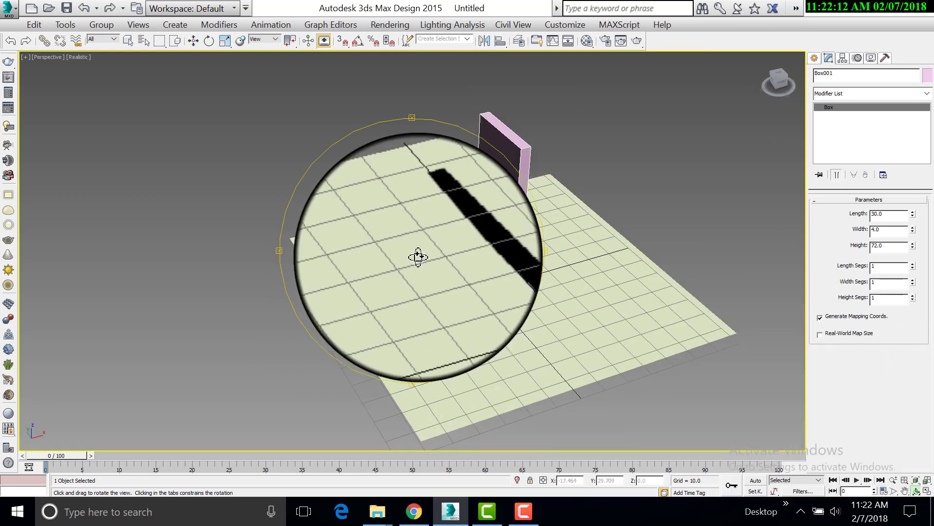
{"action": "left_click_drag", "start_coordinate": [419, 257], "coordinate": [432, 242]}
{"action": "key", "text": "w"}
{"action": "right_click", "coordinate": [842, 104]}
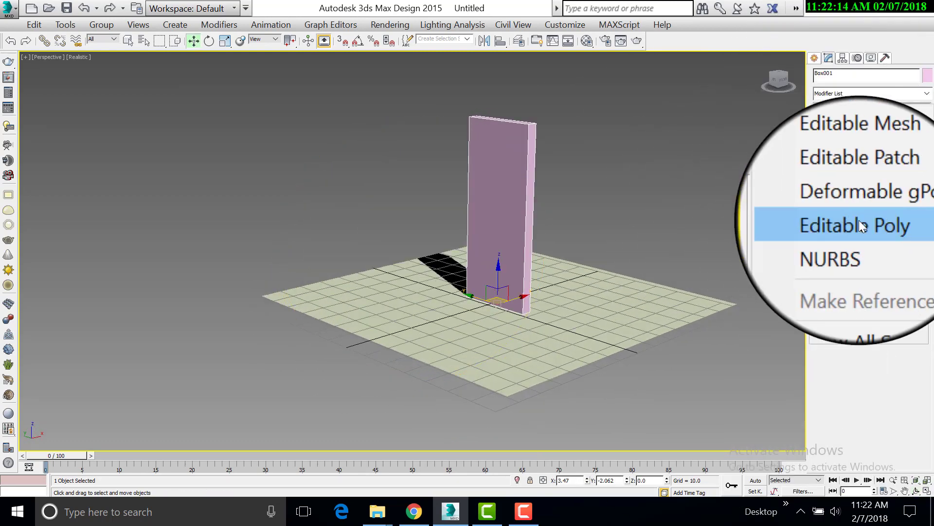
{"action": "left_click", "coordinate": [860, 220]}
Select the box's large front polygon and inset it by 1.0.
{"action": "left_click", "coordinate": [866, 224]}
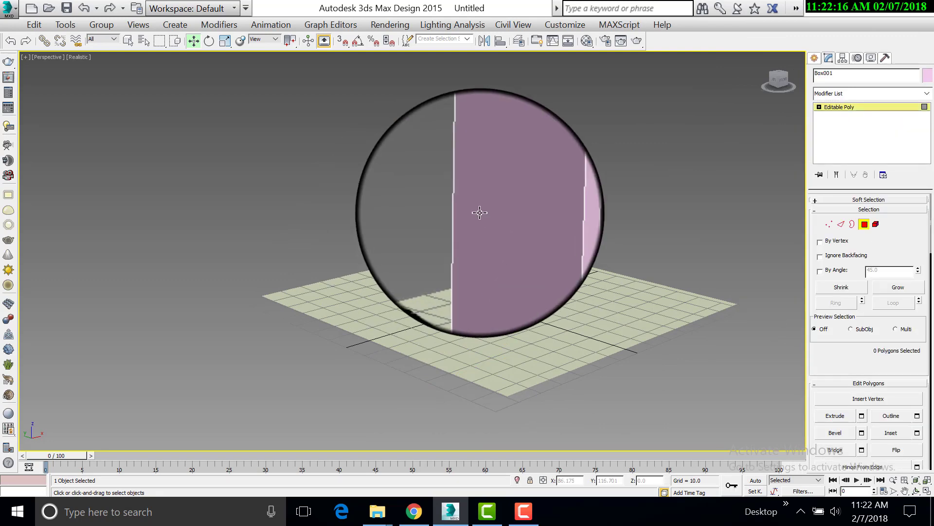
{"action": "left_click", "coordinate": [480, 210]}
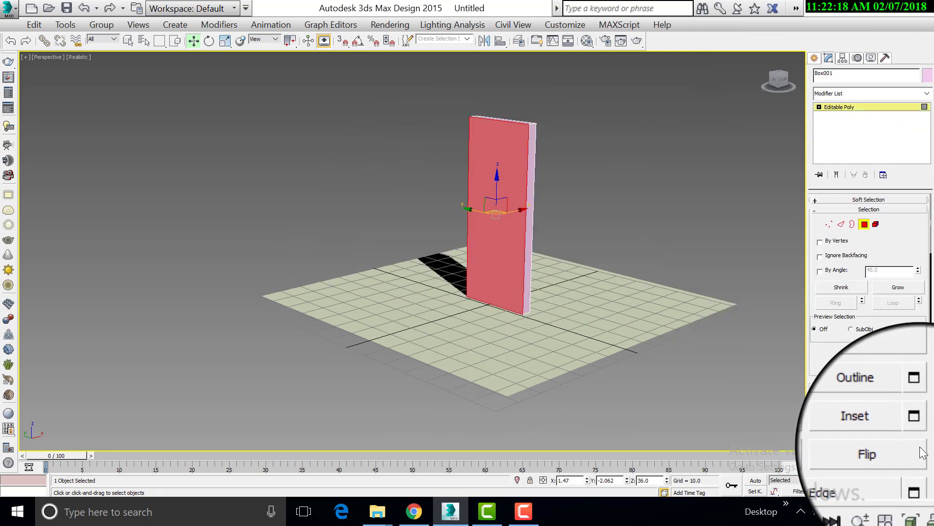
{"action": "left_click", "coordinate": [916, 433]}
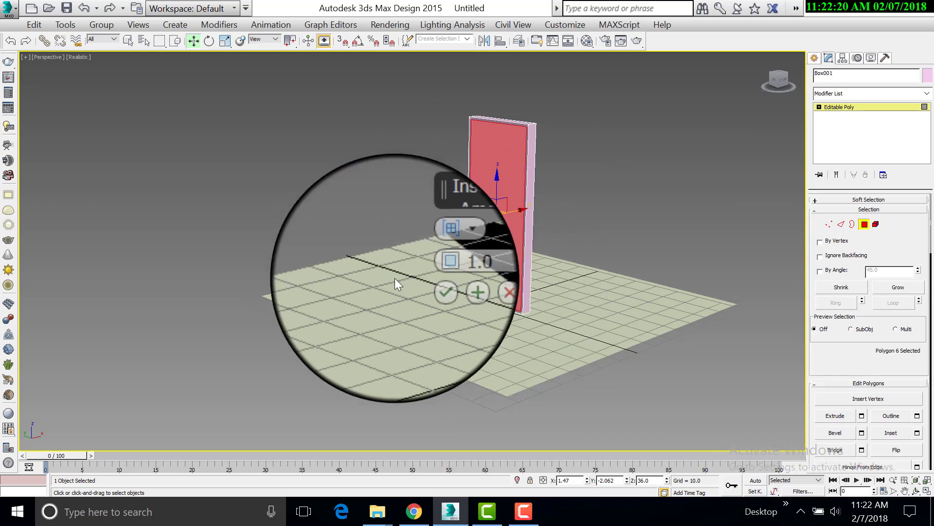
{"action": "left_click", "coordinate": [417, 287]}
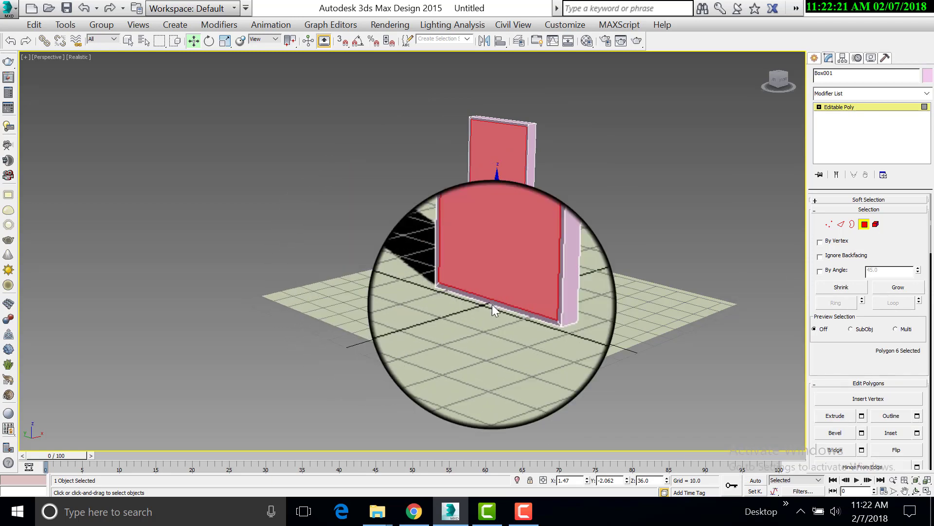
Extrude the inset front polygon inward by about 0.1 and leave polygon editing.
{"action": "left_click", "coordinate": [862, 416]}
{"action": "right_click", "coordinate": [418, 268]}
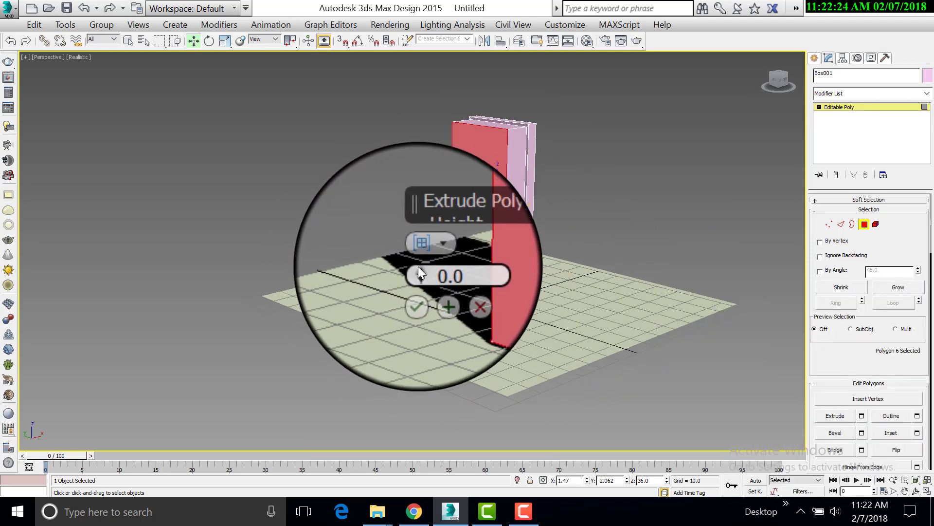
{"action": "left_click_drag", "start_coordinate": [422, 270], "coordinate": [418, 277]}
{"action": "left_click", "coordinate": [412, 300]}
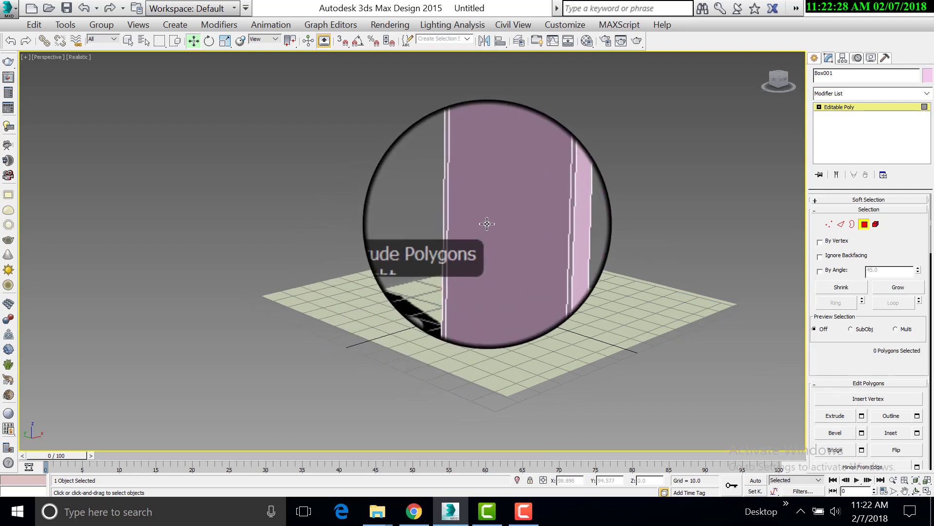
{"action": "left_click", "coordinate": [418, 271]}
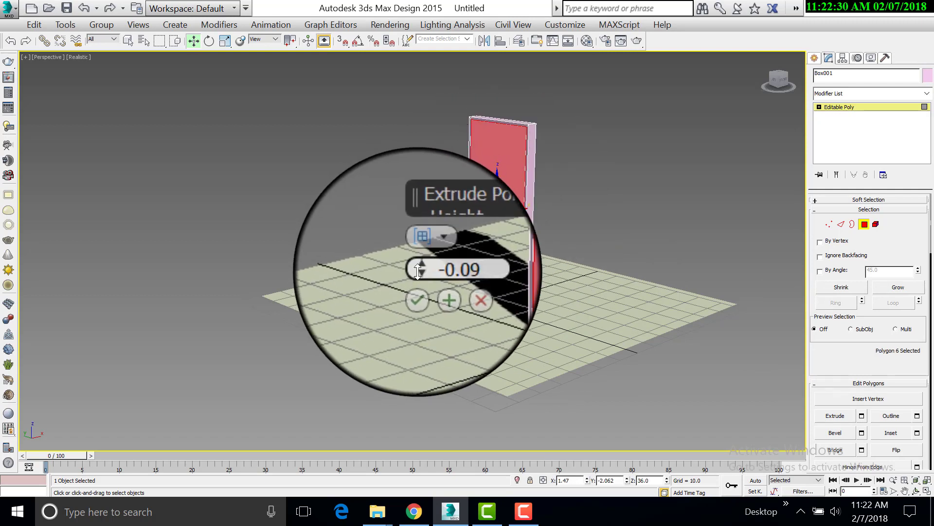
{"action": "left_click", "coordinate": [418, 271]}
{"action": "left_click", "coordinate": [417, 292]}
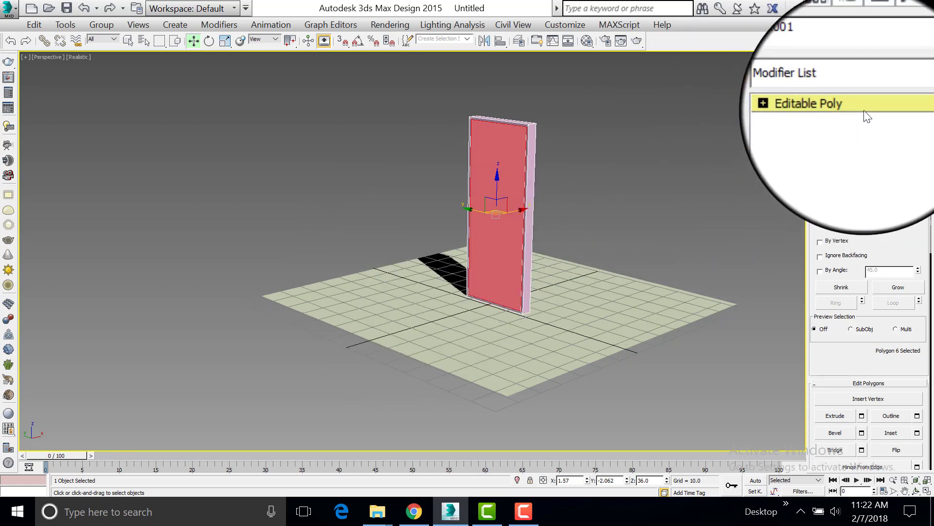
{"action": "left_click", "coordinate": [863, 108]}
{"action": "left_click", "coordinate": [705, 154]}
Connect the box's vertical edges with one segment to split it horizontally at mid-height.
{"action": "scroll", "coordinate": [501, 215], "scroll_direction": "up", "scroll_amount": 5}
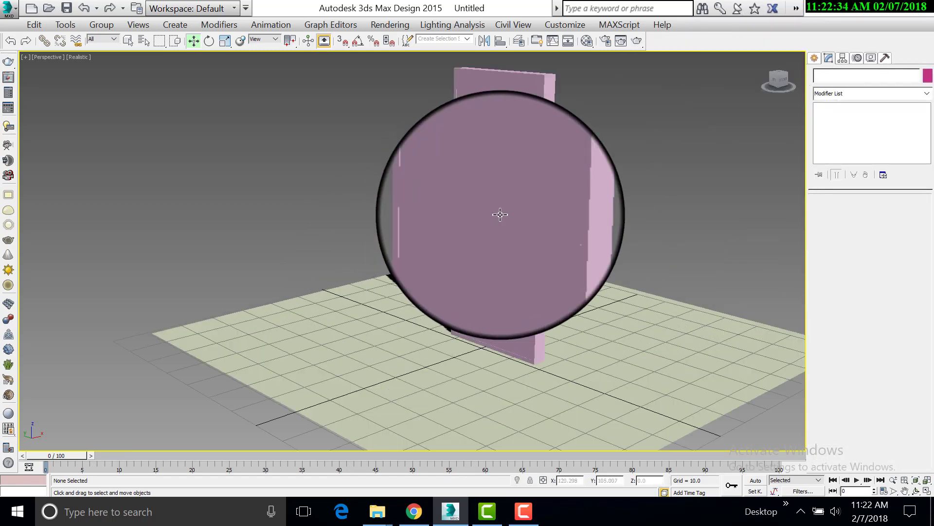
{"action": "left_click", "coordinate": [506, 240]}
{"action": "scroll", "coordinate": [567, 313], "scroll_direction": "down", "scroll_amount": 5}
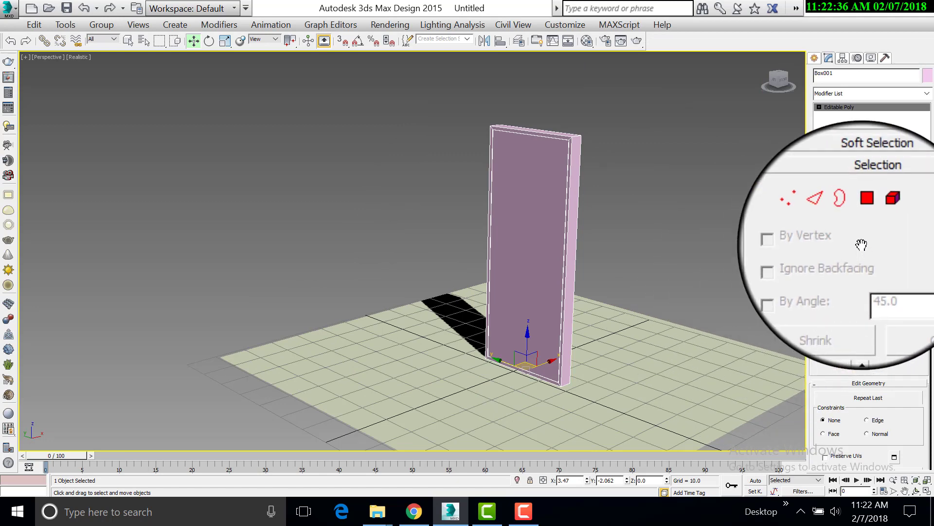
{"action": "left_click", "coordinate": [841, 224]}
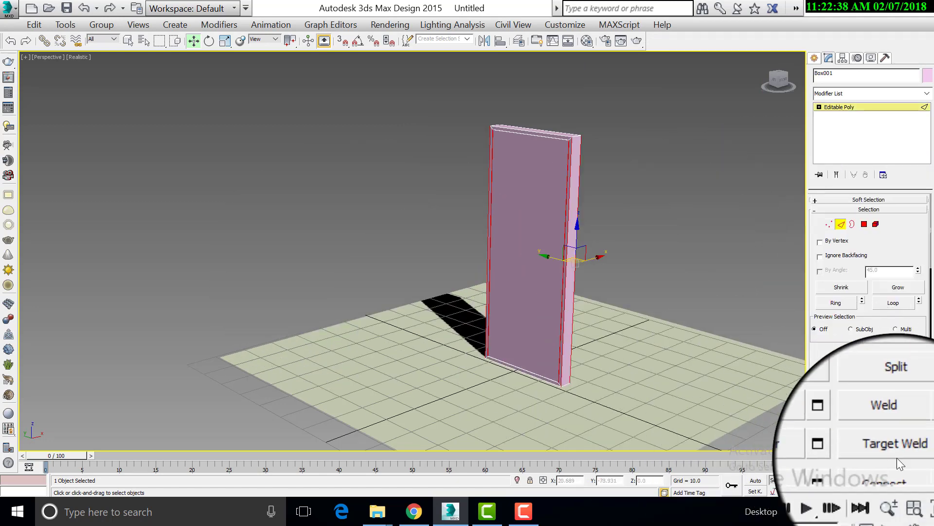
{"action": "left_click", "coordinate": [917, 467]}
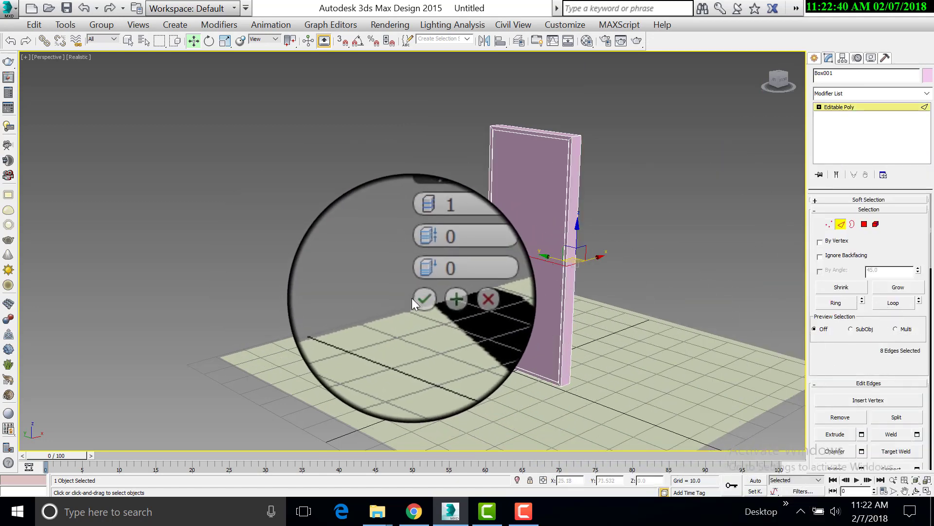
{"action": "left_click", "coordinate": [413, 298]}
Extrude the lower half of the inset front face outward by 1.539 and leave polygon editing.
{"action": "left_click", "coordinate": [864, 224]}
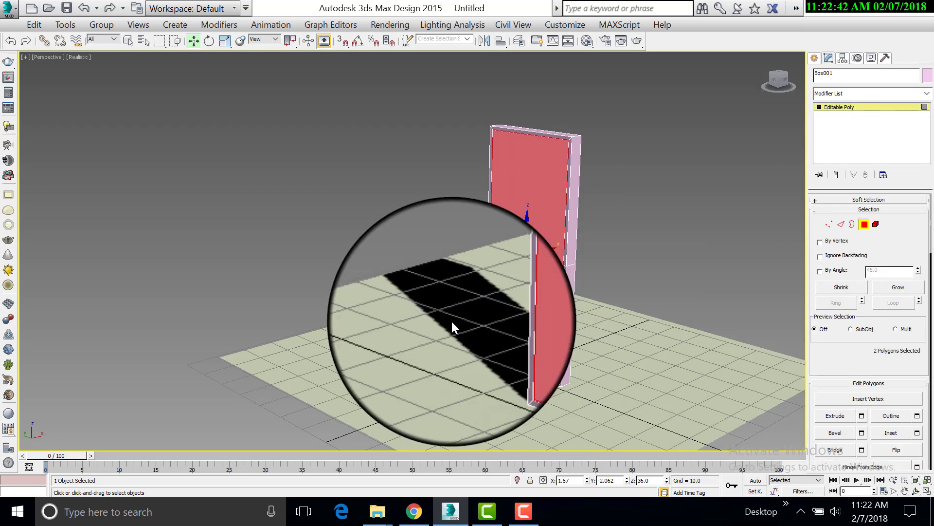
{"action": "left_click", "coordinate": [861, 415]}
{"action": "mouse_move", "coordinate": [418, 275]}
{"action": "left_mouse_down"}
{"action": "mouse_move", "coordinate": [413, 255]}
{"action": "mouse_move", "coordinate": [422, 268]}
{"action": "left_mouse_up"}
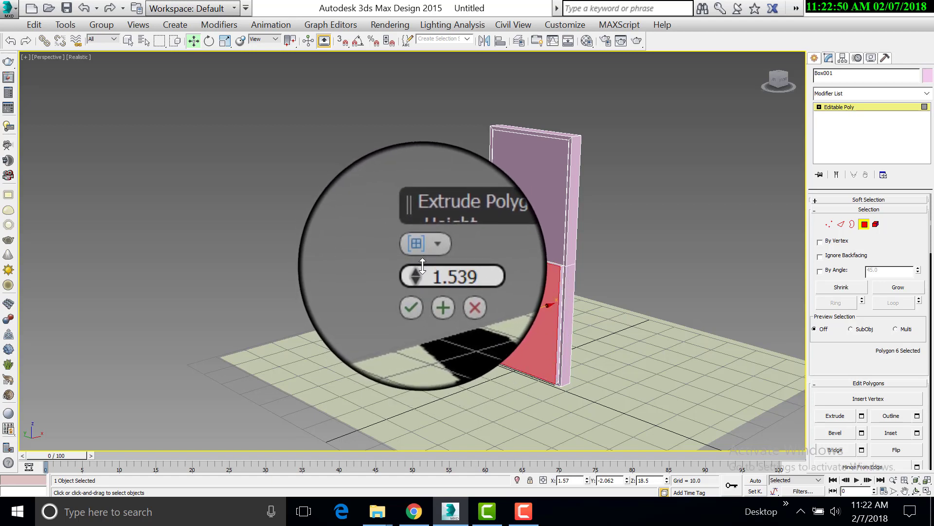
{"action": "left_click", "coordinate": [421, 283]}
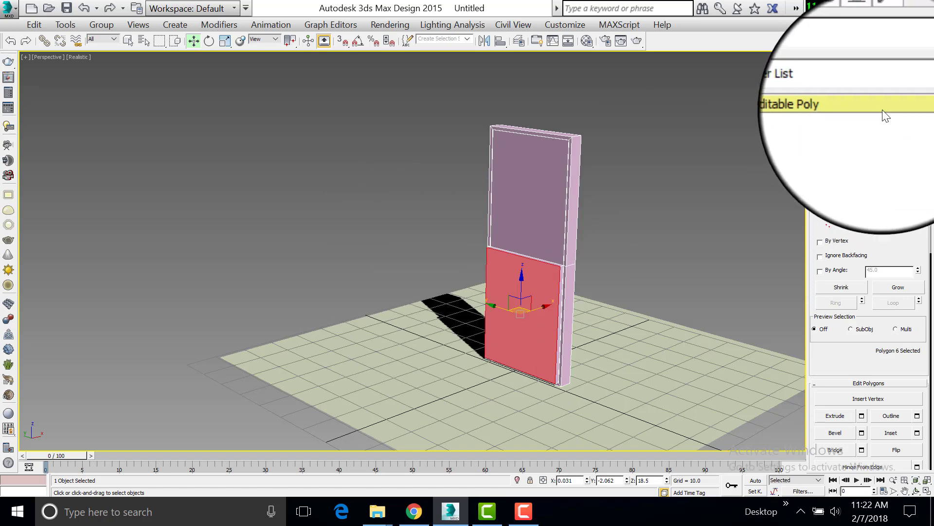
{"action": "left_click", "coordinate": [880, 108]}
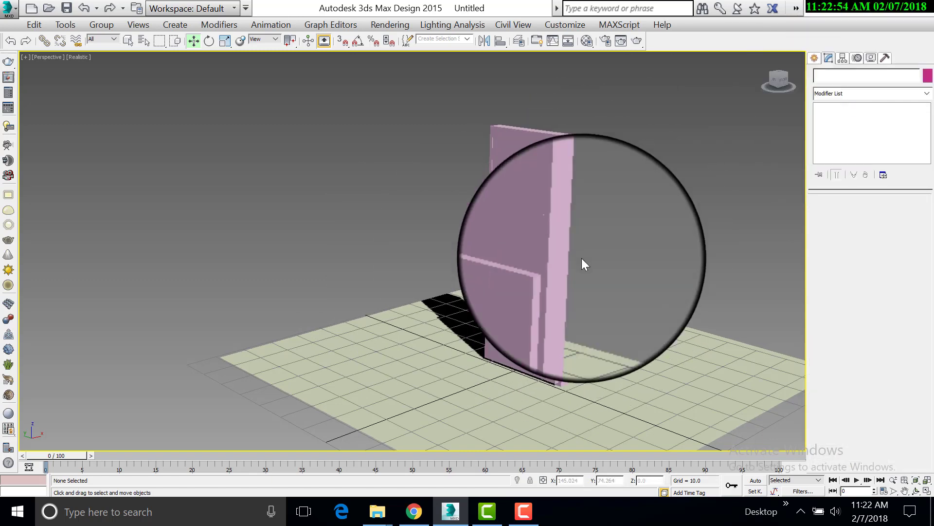
In the Front view, draw a thin box primitive across the foot of the panel and set its width to 27.
{"action": "key", "text": "alt+w"}
{"action": "right_click", "coordinate": [282, 189]}
{"action": "key", "text": "alt+w"}
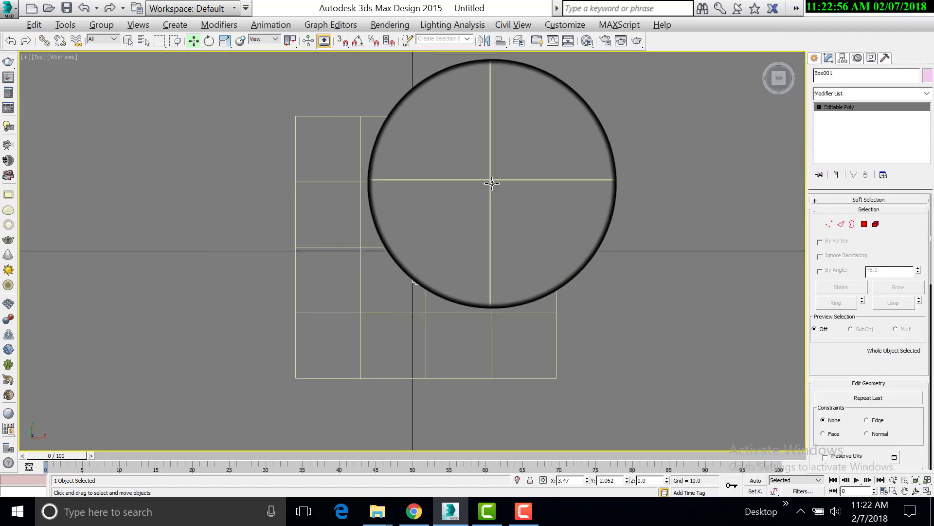
{"action": "key", "text": "alt+w"}
{"action": "right_click", "coordinate": [675, 172]}
{"action": "key", "text": "alt+w"}
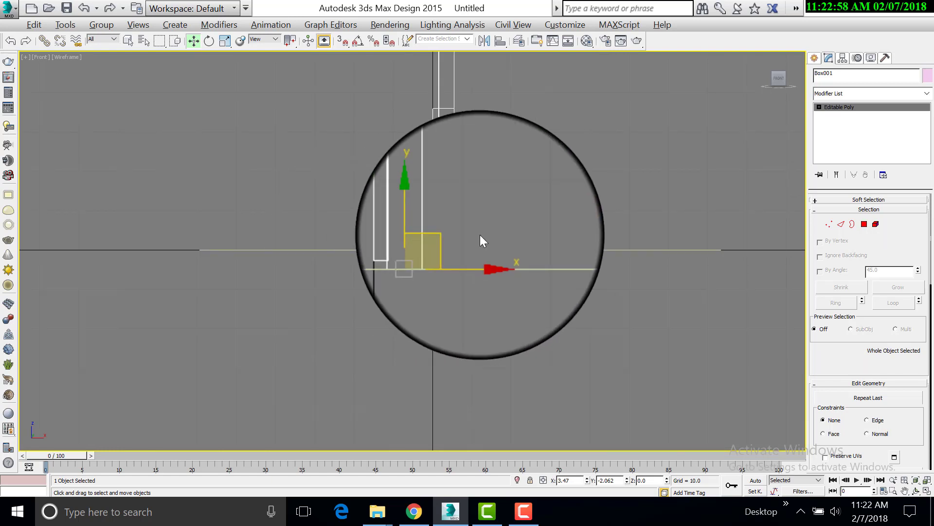
{"action": "left_click", "coordinate": [816, 58]}
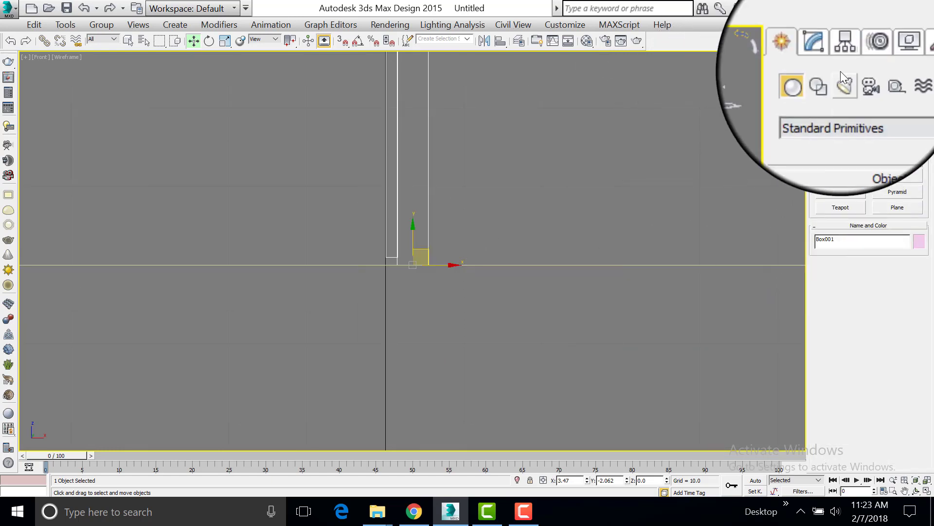
{"action": "left_click", "coordinate": [830, 58]}
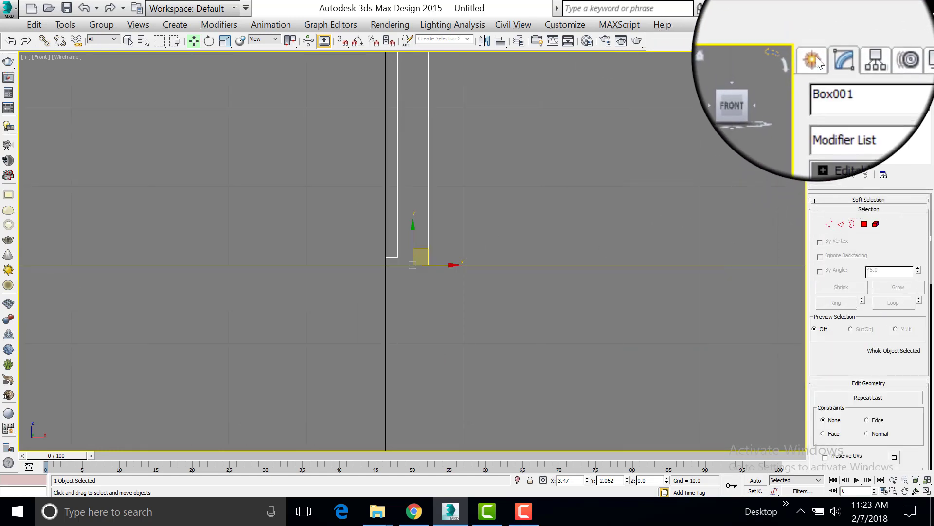
{"action": "left_click", "coordinate": [814, 58]}
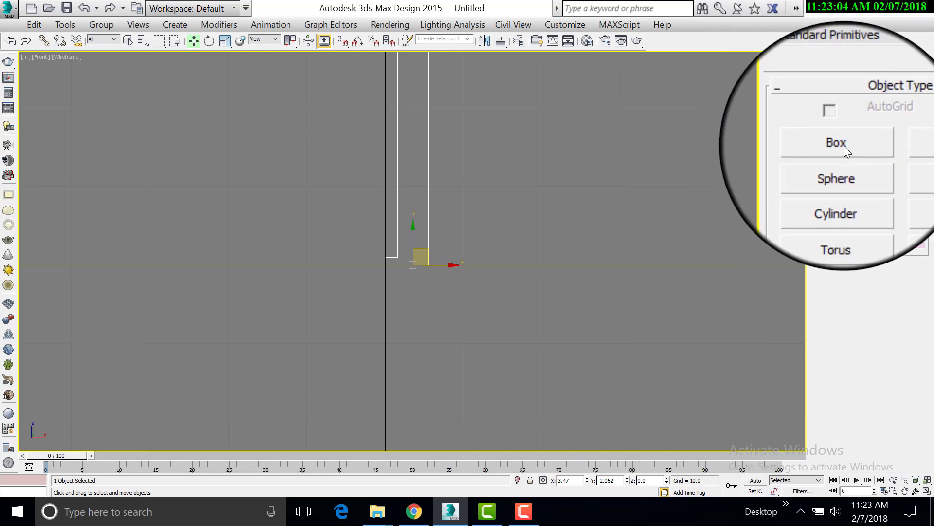
{"action": "left_click", "coordinate": [841, 144]}
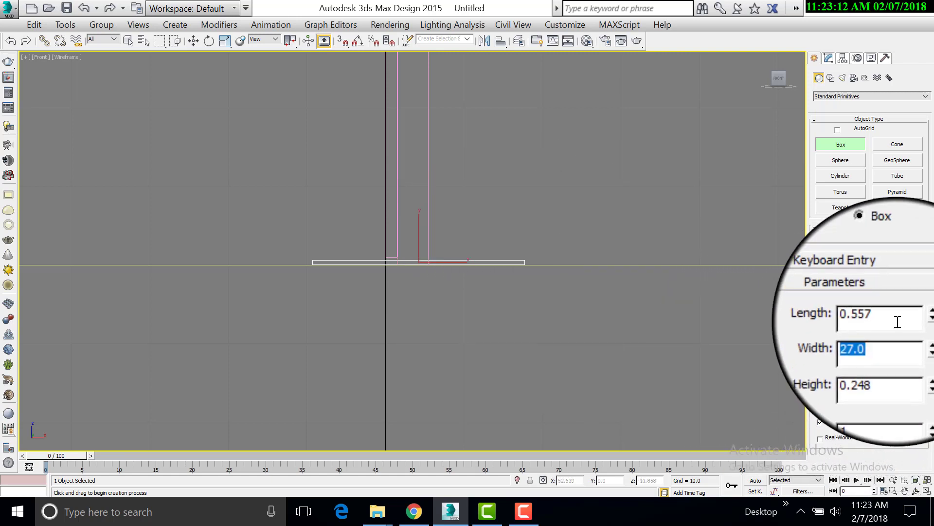
Set the new base box's length to 1.5 and its height to 27.
{"action": "key", "text": "alt+w"}
{"action": "right_click", "coordinate": [320, 205]}
{"action": "key", "text": "alt+w"}
{"action": "key", "text": "z"}
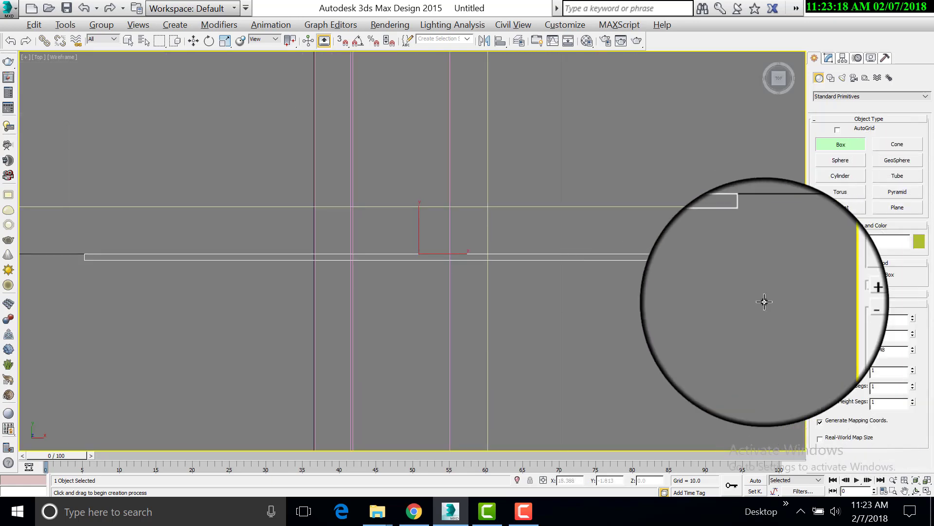
{"action": "key", "text": "alt+w"}
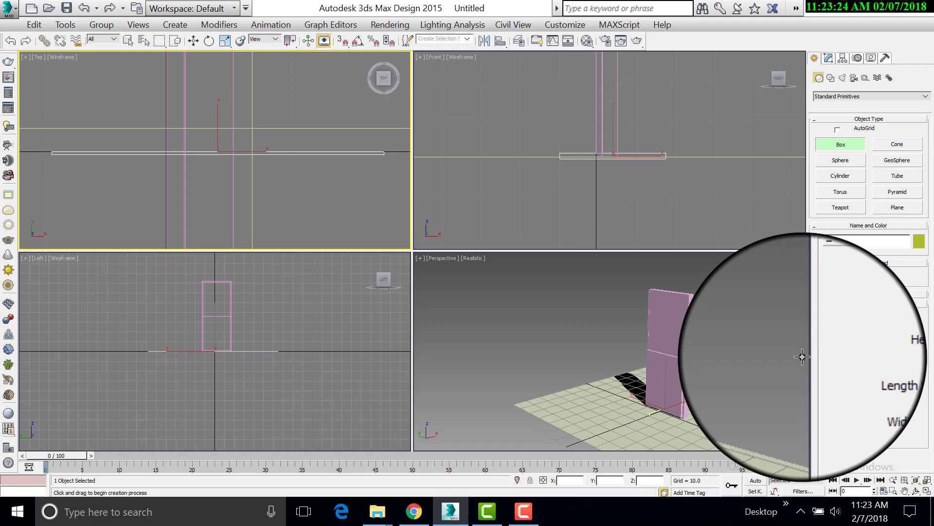
{"action": "key", "text": "Return"}
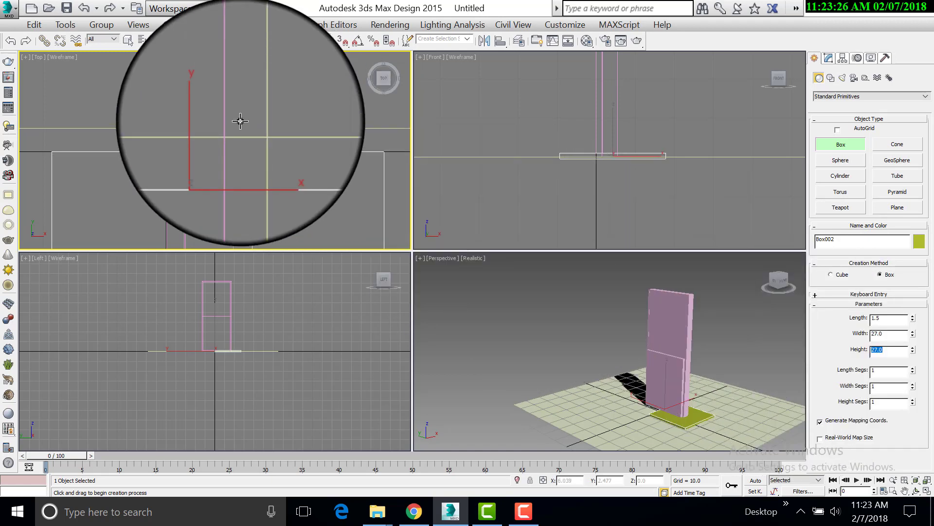
Move the base box in the Top view so it is centred under the upright panel.
{"action": "scroll", "coordinate": [249, 138], "scroll_direction": "down", "scroll_amount": 2}
{"action": "key", "text": "alt+w"}
{"action": "key", "text": "w"}
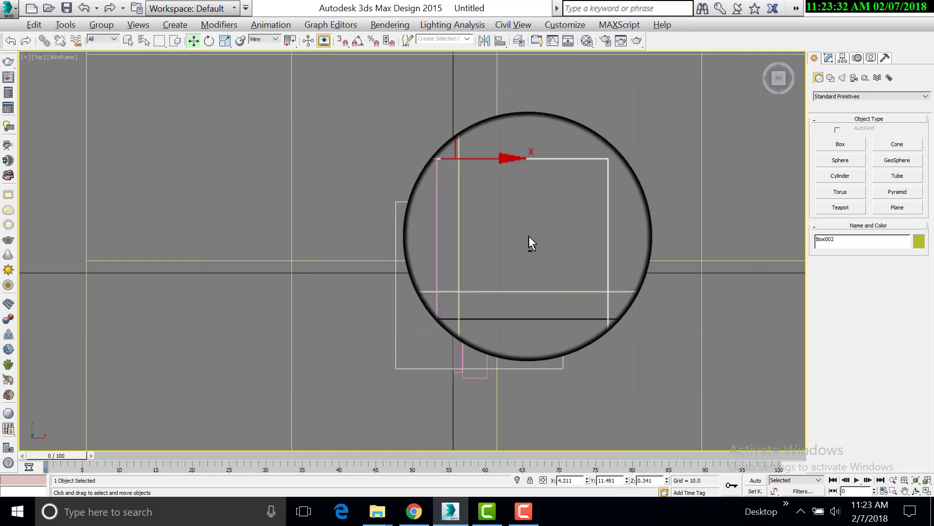
Select both boxes in the Front view and raise them together so the base rests on the ground line.
{"action": "key", "text": "alt+w"}
{"action": "right_click", "coordinate": [646, 197]}
{"action": "key", "text": "alt+w"}
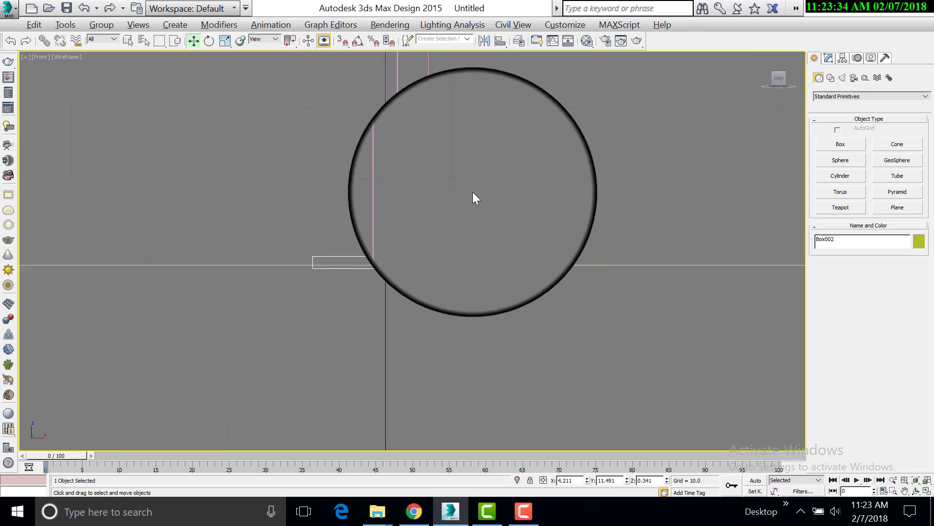
{"action": "left_click_drag", "start_coordinate": [472, 192], "coordinate": [349, 283]}
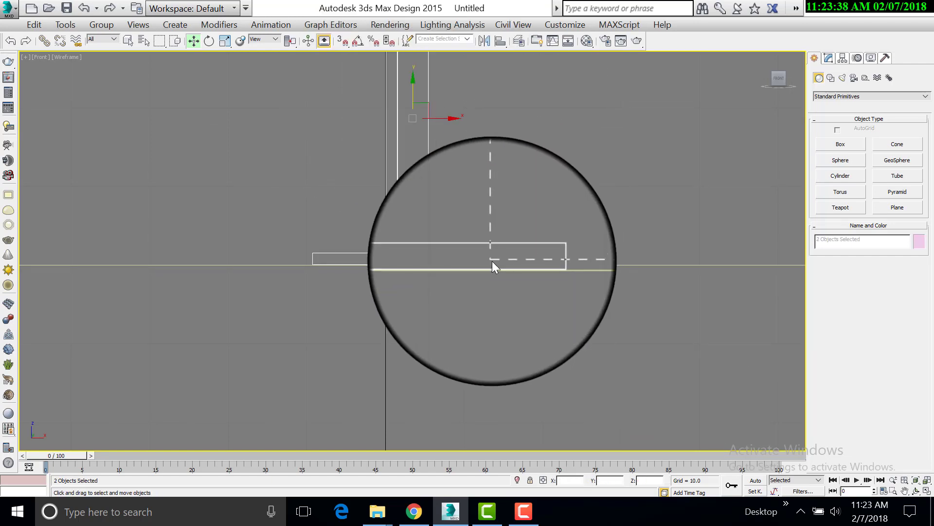
Select only the base box and convert it to an Editable Poly.
{"action": "left_click", "coordinate": [492, 261]}
{"action": "right_click", "coordinate": [491, 250]}
{"action": "mouse_move", "coordinate": [518, 383]}
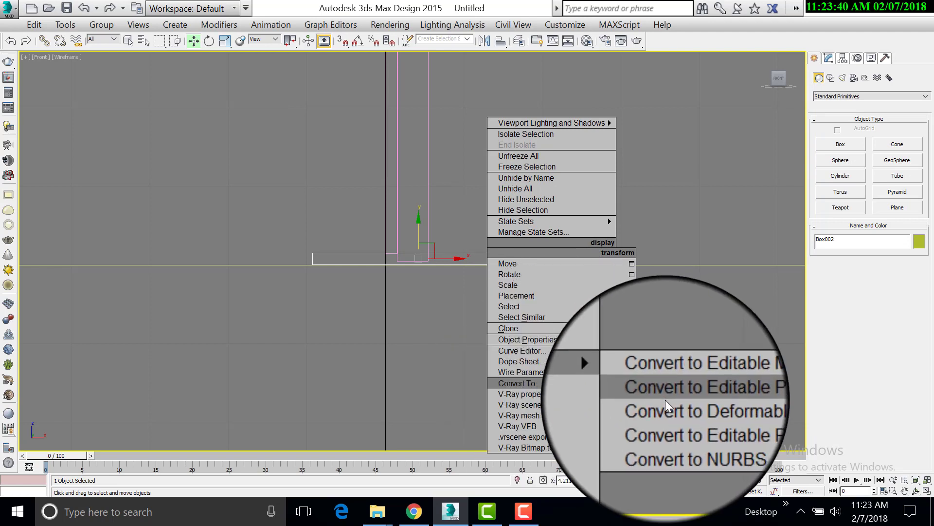
{"action": "left_click", "coordinate": [665, 399]}
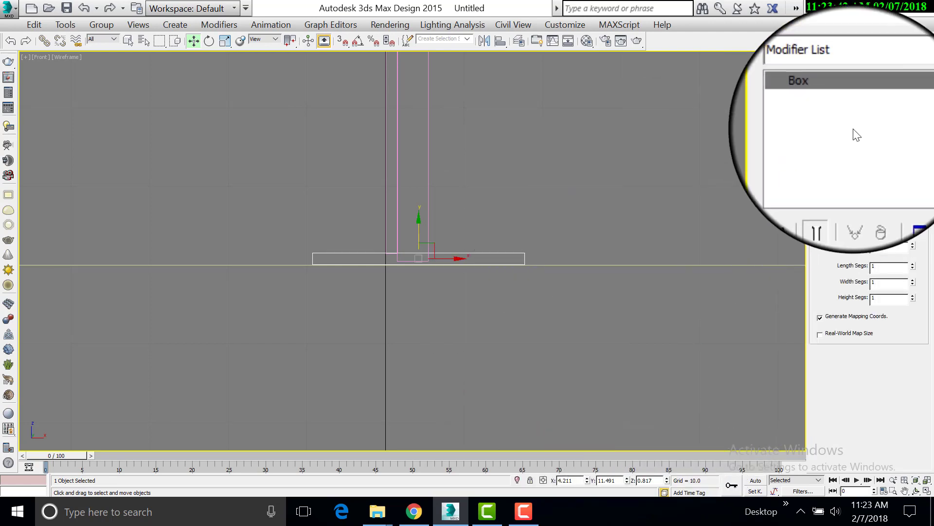
{"action": "right_click", "coordinate": [862, 105]}
{"action": "left_click", "coordinate": [881, 229]}
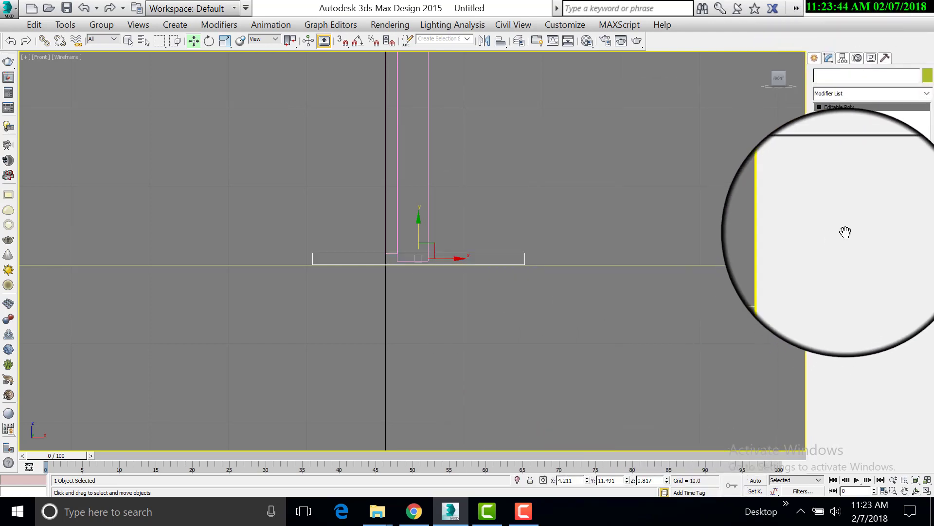
Connect the base's long top edges with 2 segments.
{"action": "left_click", "coordinate": [841, 224]}
{"action": "left_click_drag", "start_coordinate": [439, 241], "coordinate": [418, 253]}
{"action": "left_click", "coordinate": [917, 470]}
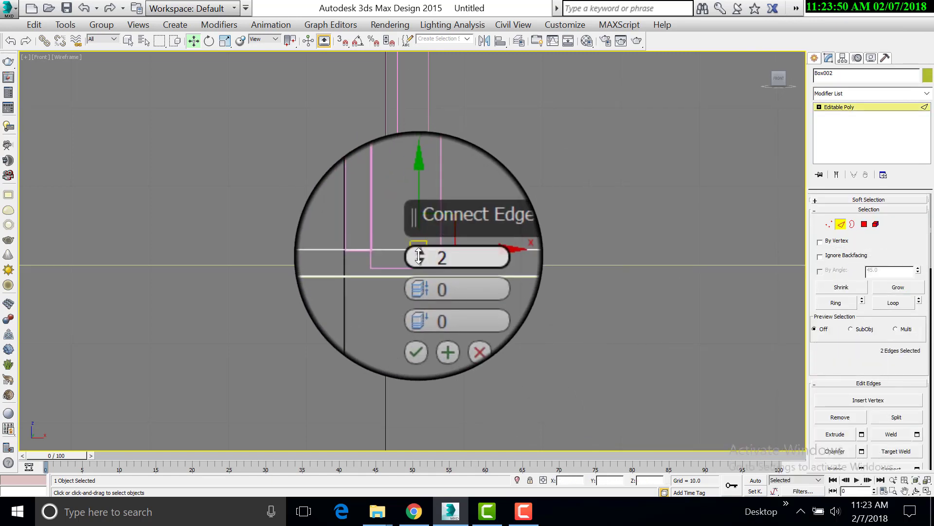
{"action": "left_click", "coordinate": [418, 302]}
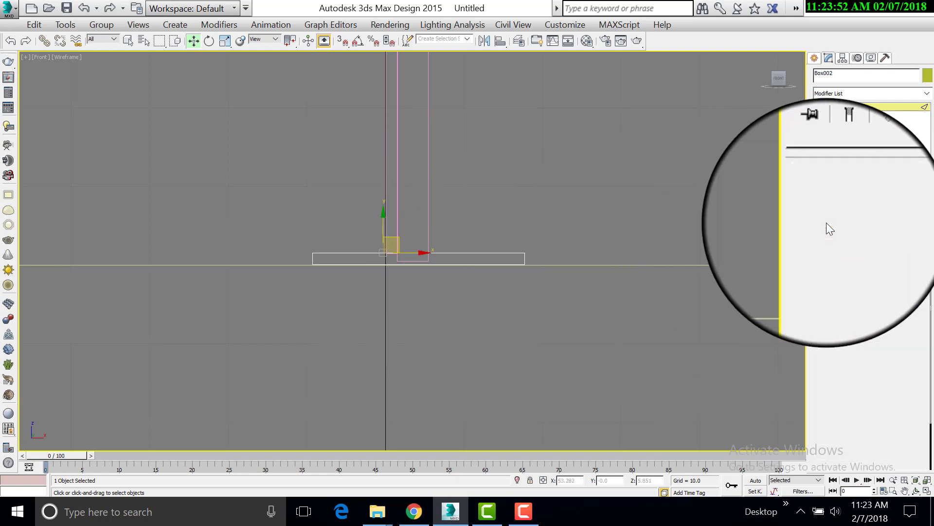
Scale the base's four inner top vertices apart along X and lower the outer top corner vertices to slope both ends.
{"action": "left_click", "coordinate": [827, 224]}
{"action": "left_click_drag", "start_coordinate": [487, 214], "coordinate": [347, 258]}
{"action": "key", "text": "r"}
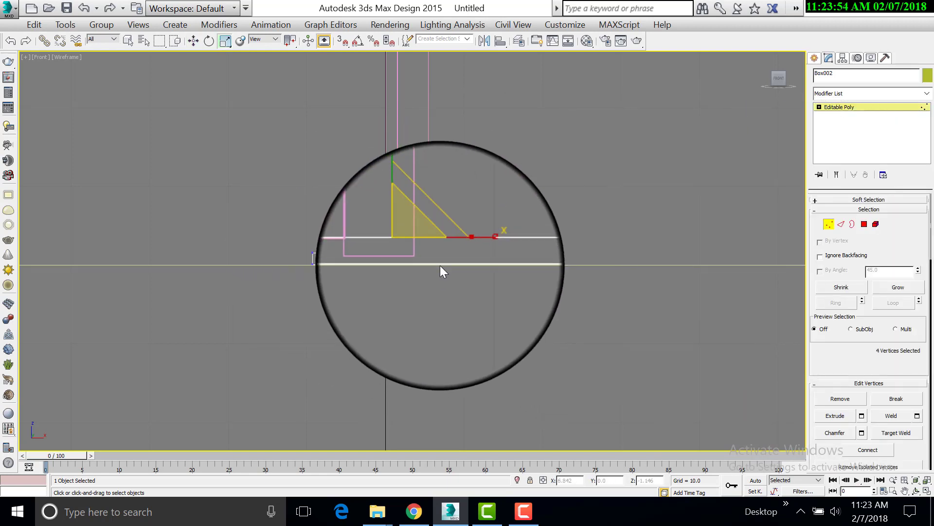
{"action": "left_click_drag", "start_coordinate": [462, 252], "coordinate": [476, 251]}
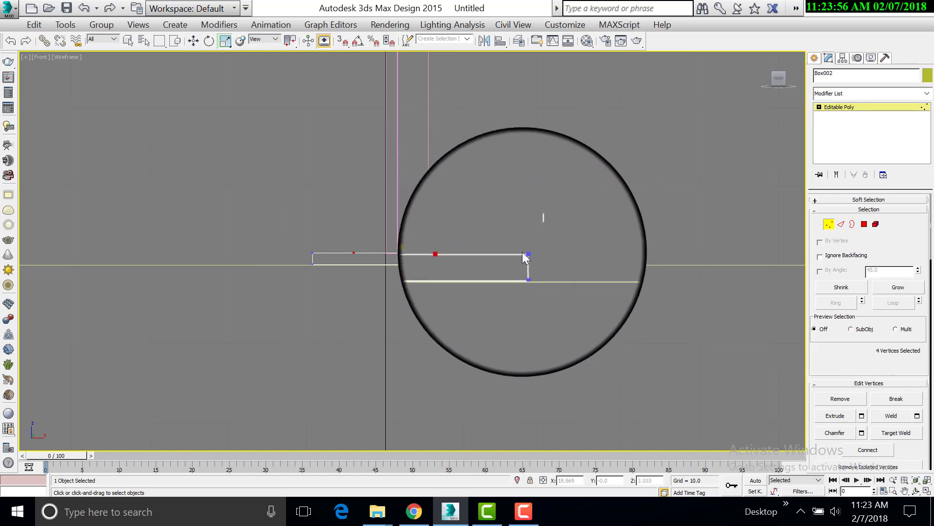
{"action": "left_click_drag", "start_coordinate": [298, 219], "coordinate": [327, 255], "text": "ctrl"}
{"action": "key", "text": "w"}
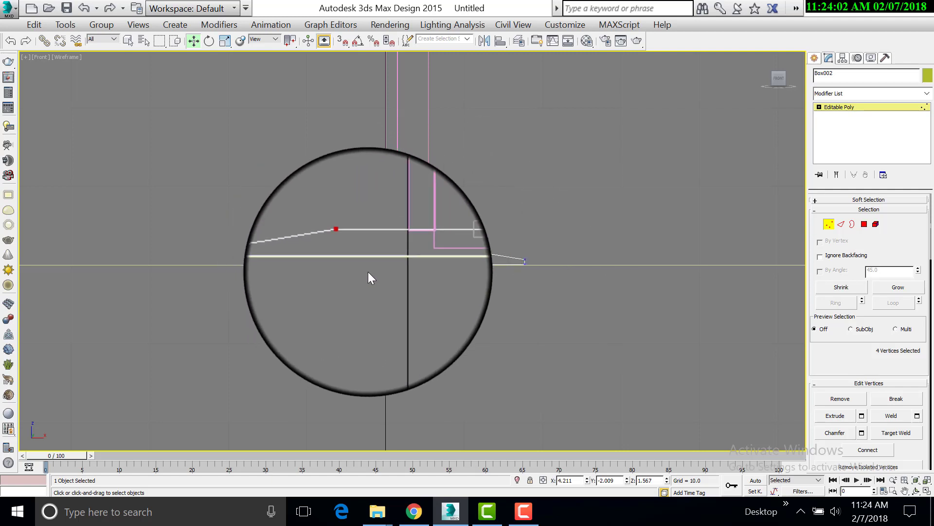
Scale the base's four inner top vertices closer together along X and leave vertex editing.
{"action": "key", "text": "r"}
{"action": "left_click", "coordinate": [472, 248]}
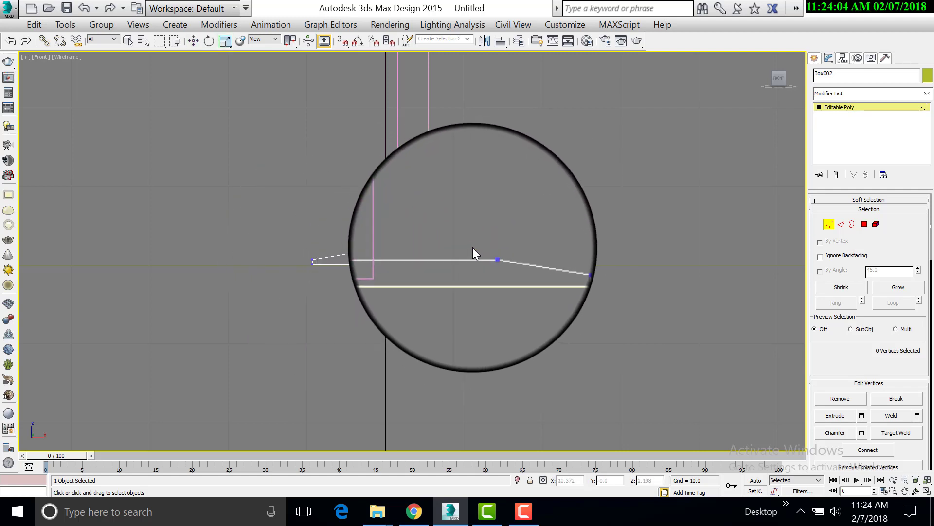
{"action": "left_click_drag", "start_coordinate": [486, 234], "coordinate": [360, 286]}
{"action": "left_click_drag", "start_coordinate": [507, 227], "coordinate": [356, 274]}
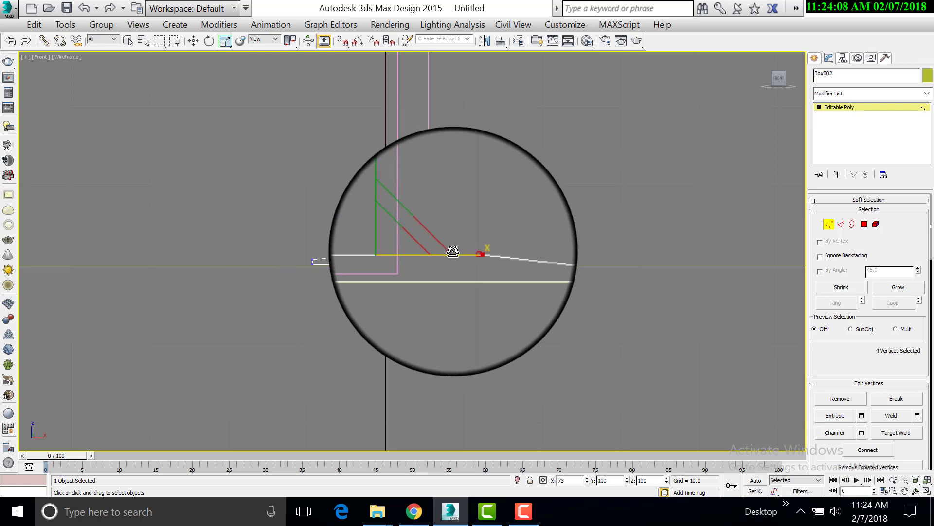
{"action": "left_click", "coordinate": [853, 107]}
{"action": "left_click", "coordinate": [709, 161]}
Select the upright panel in the Front view and raise it to a Z position of about 1.309.
{"action": "key", "text": "alt+w"}
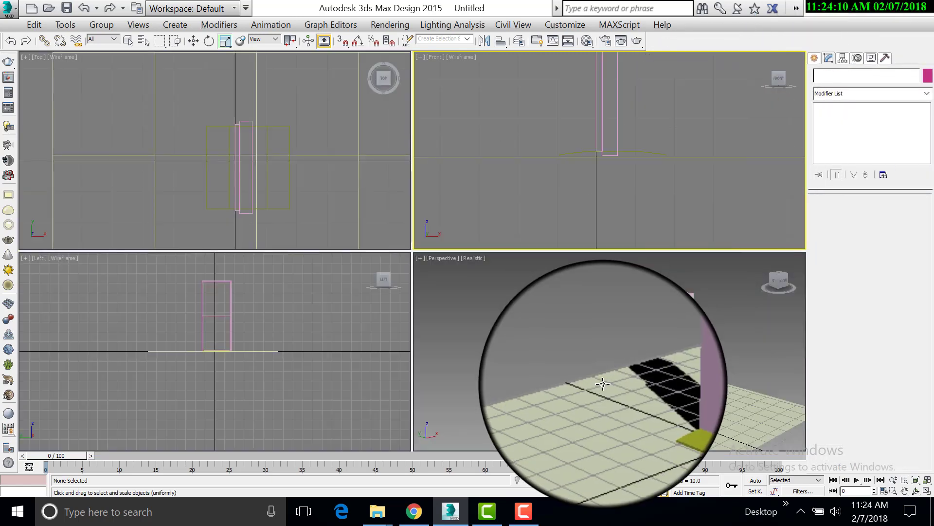
{"action": "left_click", "coordinate": [602, 384]}
{"action": "key", "text": "alt+w"}
{"action": "key", "text": "w"}
{"action": "left_click", "coordinate": [562, 335]}
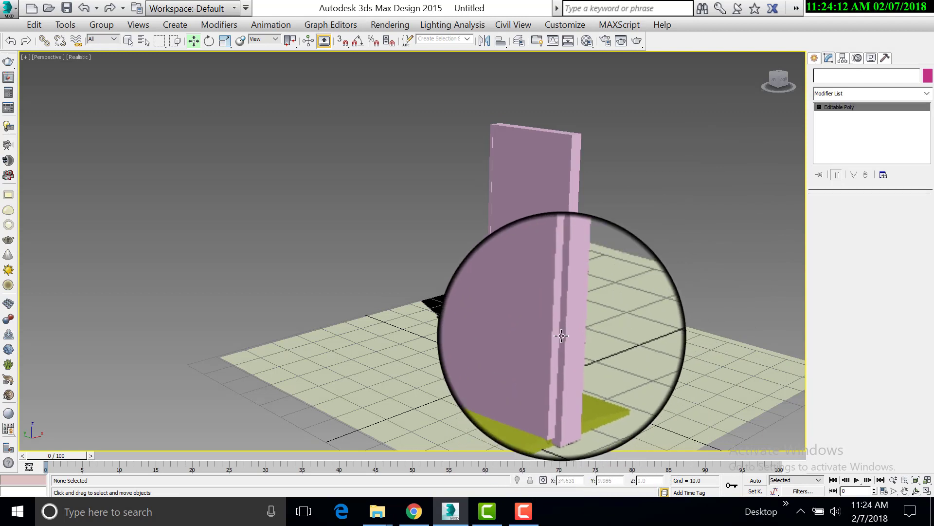
{"action": "key", "text": "alt+w"}
{"action": "left_click", "coordinate": [659, 182]}
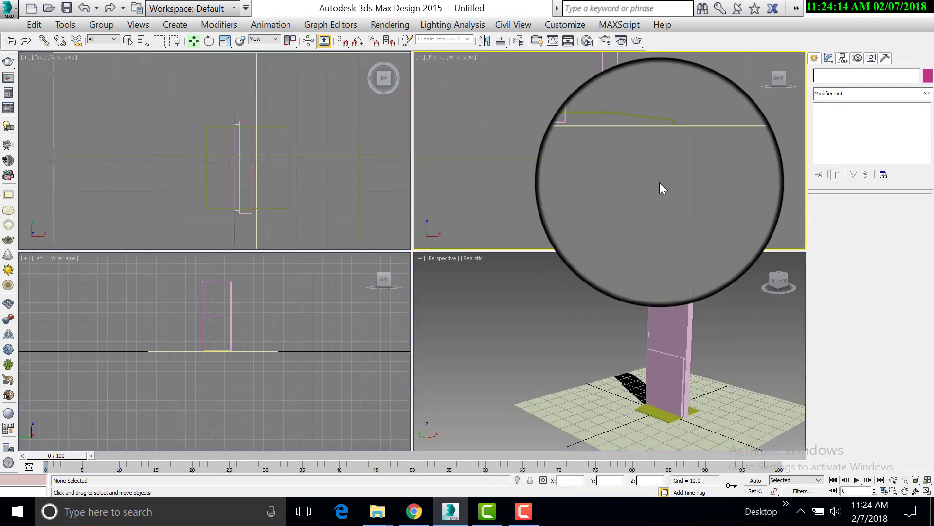
{"action": "left_click", "coordinate": [618, 99]}
{"action": "key", "text": "alt+w"}
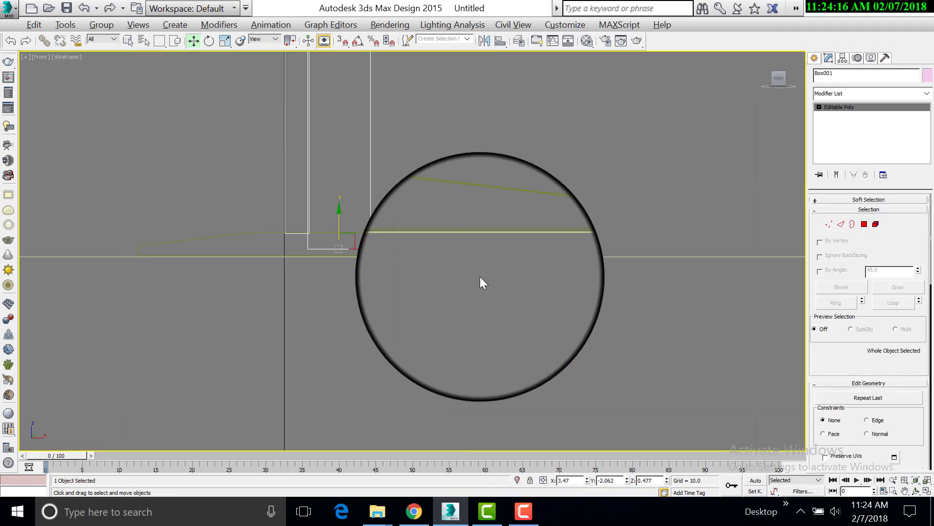
{"action": "left_click", "coordinate": [276, 206]}
{"action": "left_click", "coordinate": [322, 192]}
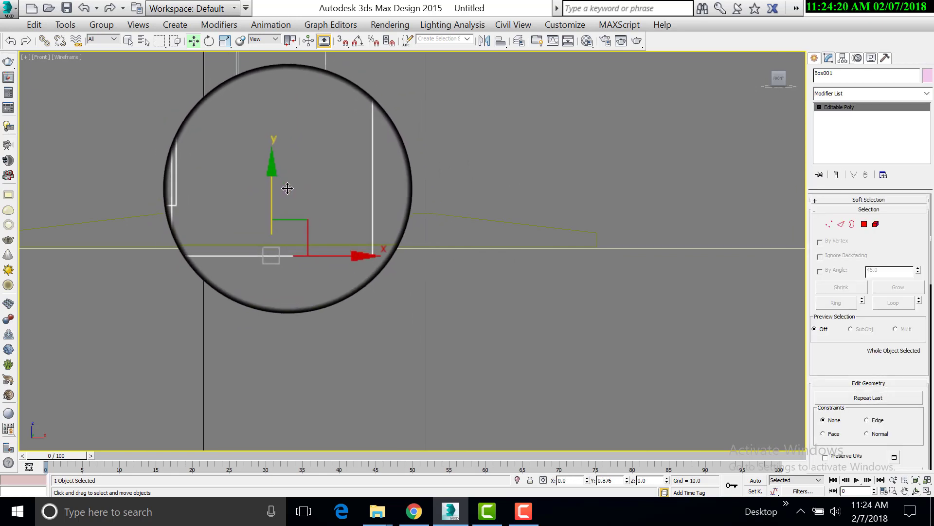
Clone the panel's upper front polygon slightly outward along X as a separate object and leave polygon editing.
{"action": "key", "text": "alt+w"}
{"action": "left_click", "coordinate": [688, 310]}
{"action": "key", "text": "alt+w"}
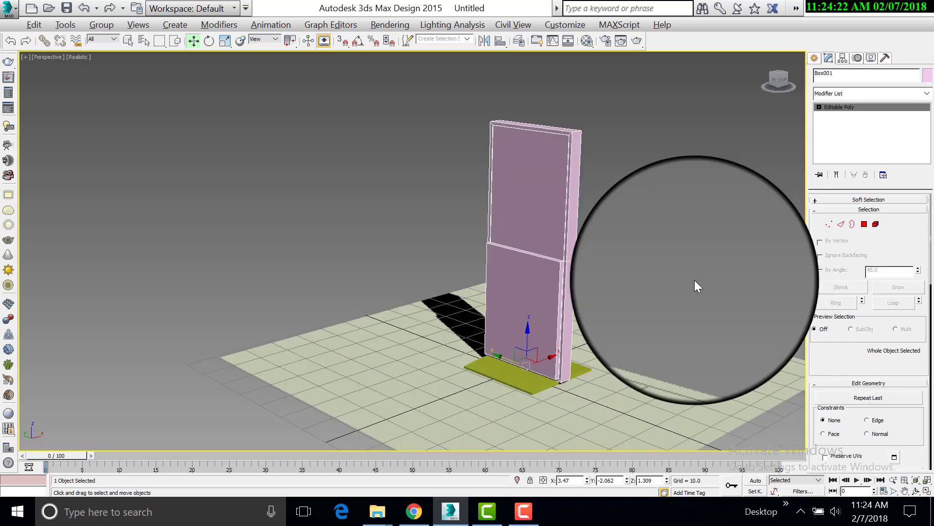
{"action": "left_click", "coordinate": [559, 213]}
{"action": "key", "text": "alt+w"}
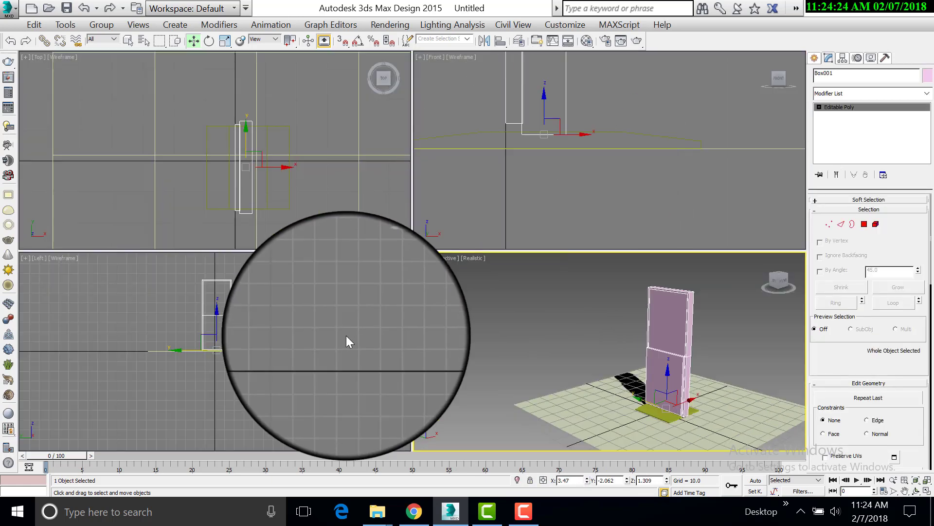
{"action": "key", "text": "alt+w"}
{"action": "left_click", "coordinate": [864, 224]}
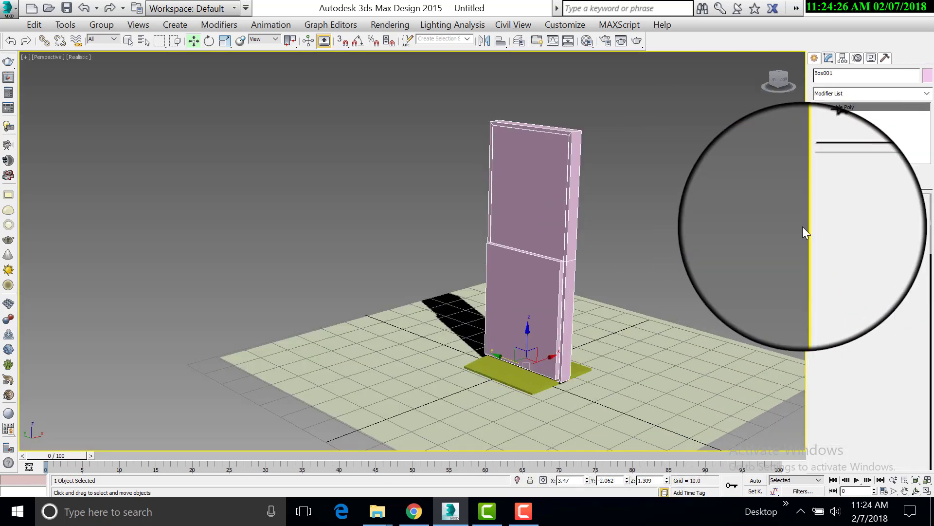
{"action": "left_click", "coordinate": [541, 182]}
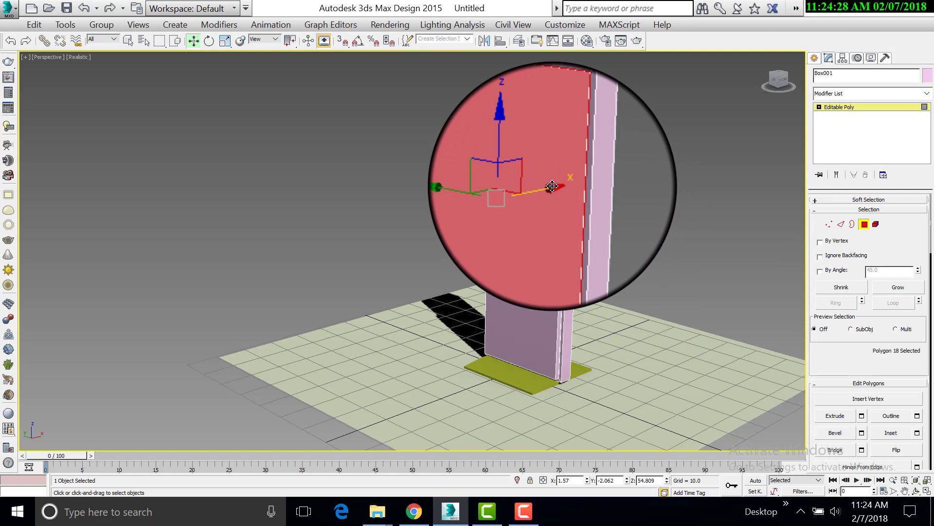
{"action": "left_click_drag", "start_coordinate": [548, 186], "coordinate": [547, 186], "text": "shift"}
{"action": "left_click", "coordinate": [410, 246]}
{"action": "left_click", "coordinate": [527, 267]}
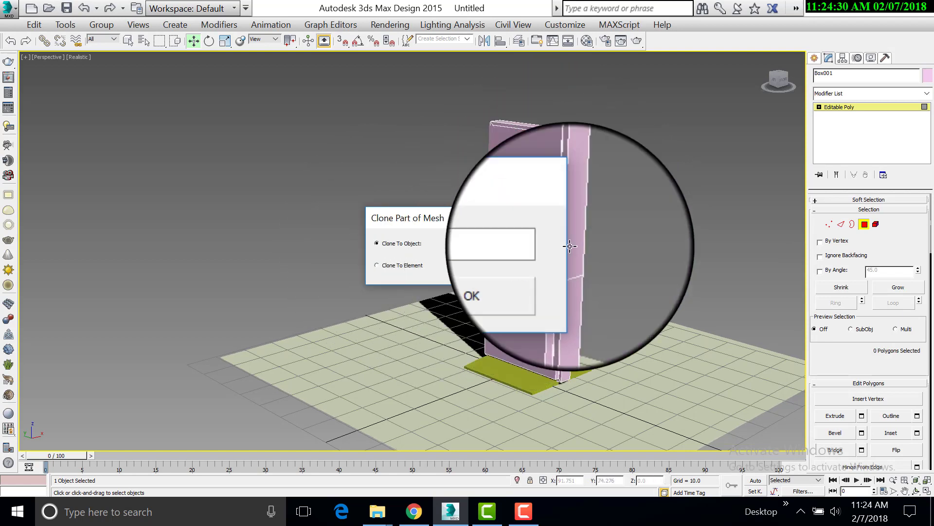
{"action": "left_click", "coordinate": [847, 104]}
{"action": "left_click", "coordinate": [728, 156]}
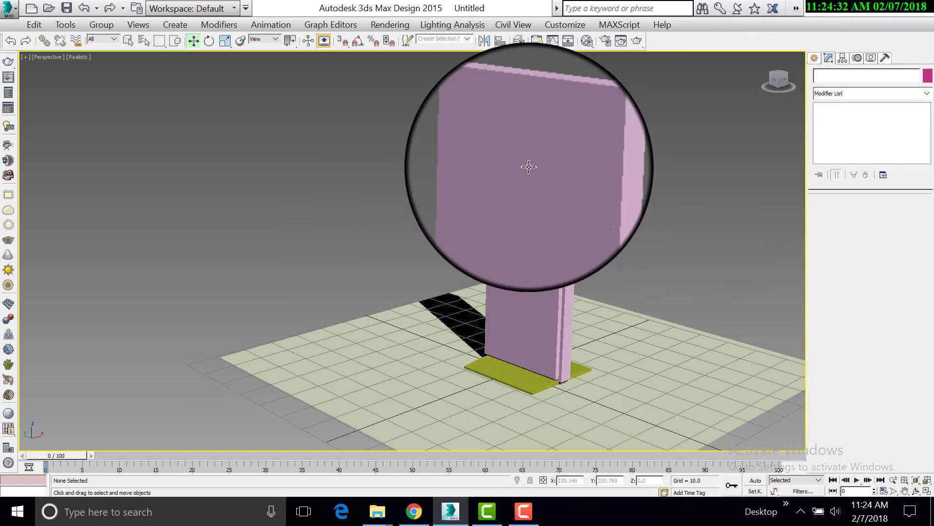
Inset the front polygon of the cloned upper face object by 1.0 in polygon editing.
{"action": "left_click", "coordinate": [528, 167]}
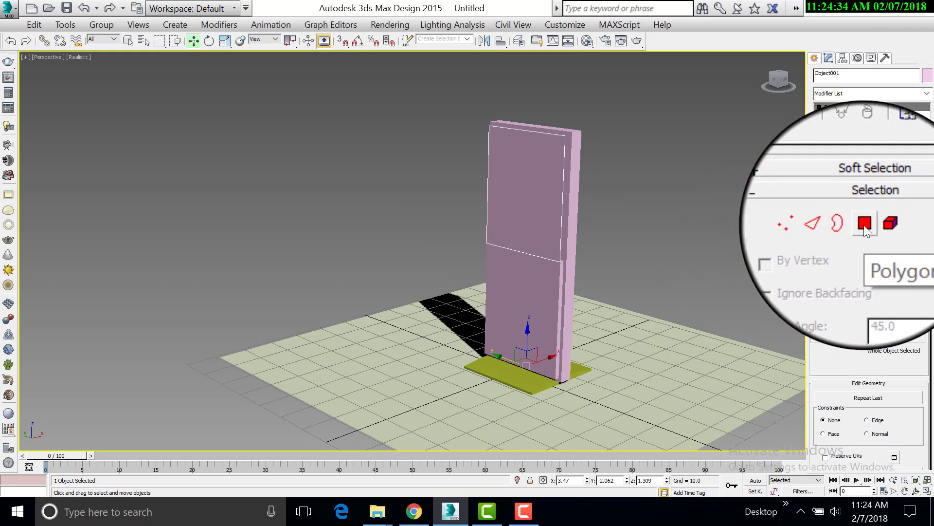
{"action": "left_click", "coordinate": [865, 223]}
{"action": "left_click", "coordinate": [524, 182]}
{"action": "left_click", "coordinate": [917, 433]}
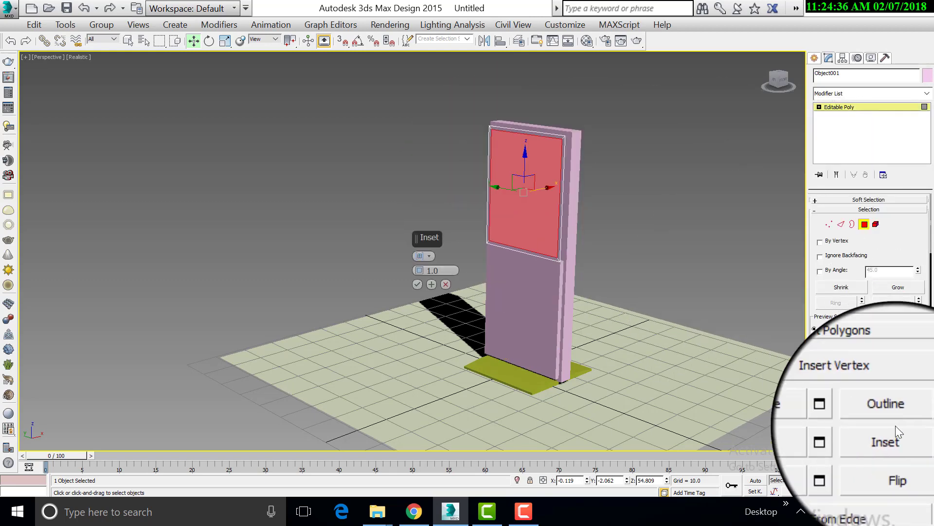
{"action": "left_click", "coordinate": [424, 284]}
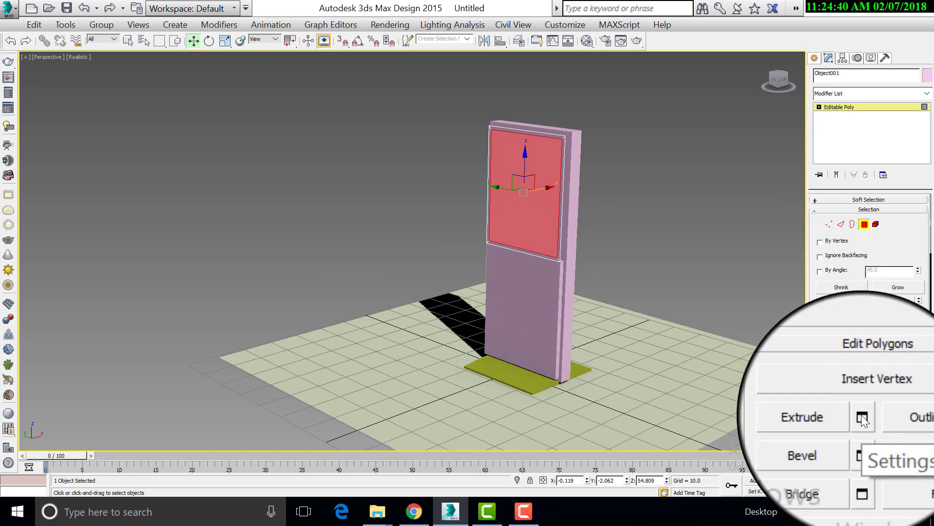
Extrude the cloned face's inset polygon inward with a height of -0.41 and leave polygon editing.
{"action": "left_click", "coordinate": [862, 415]}
{"action": "right_click", "coordinate": [420, 270]}
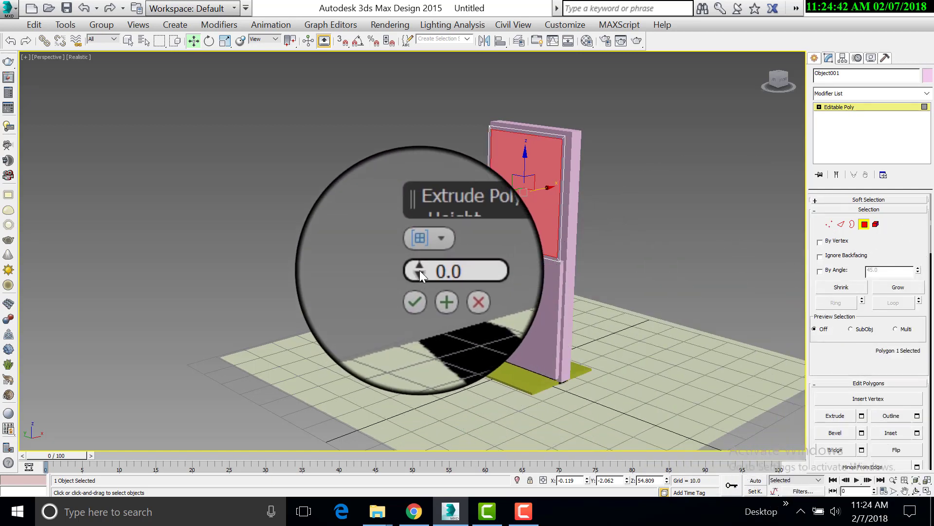
{"action": "left_click_drag", "start_coordinate": [419, 270], "coordinate": [422, 271]}
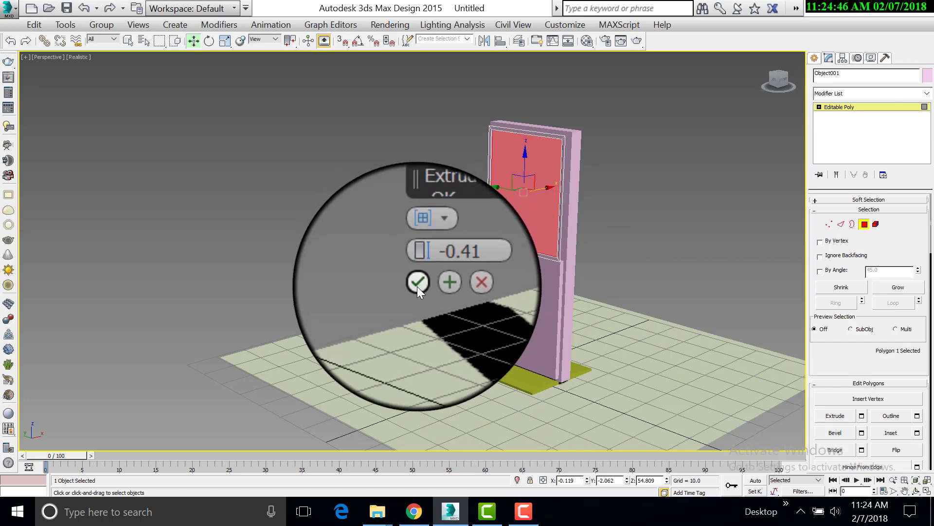
{"action": "left_click", "coordinate": [417, 286]}
{"action": "left_click", "coordinate": [857, 106]}
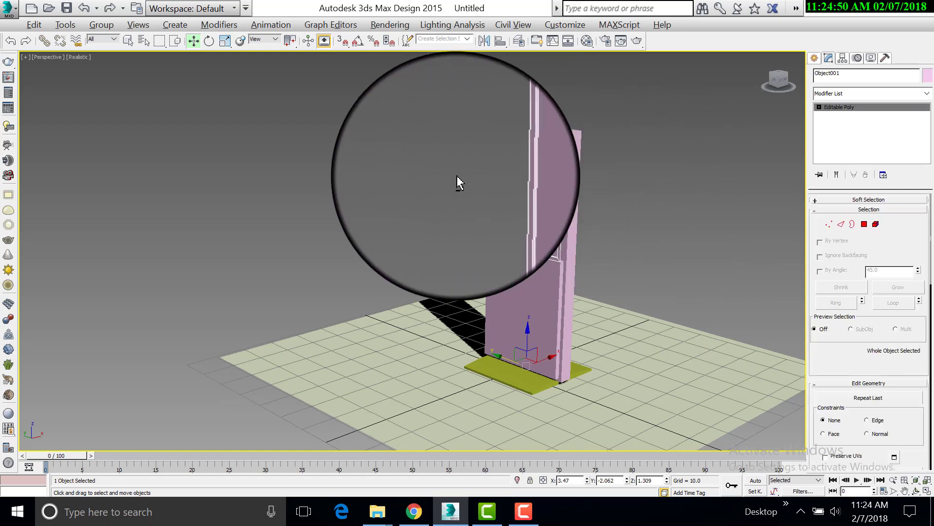
Move the cloned face object along X to about 5.039 in the Top view so it sits into the panel.
{"action": "key", "text": "alt+w"}
{"action": "key", "text": "alt+w"}
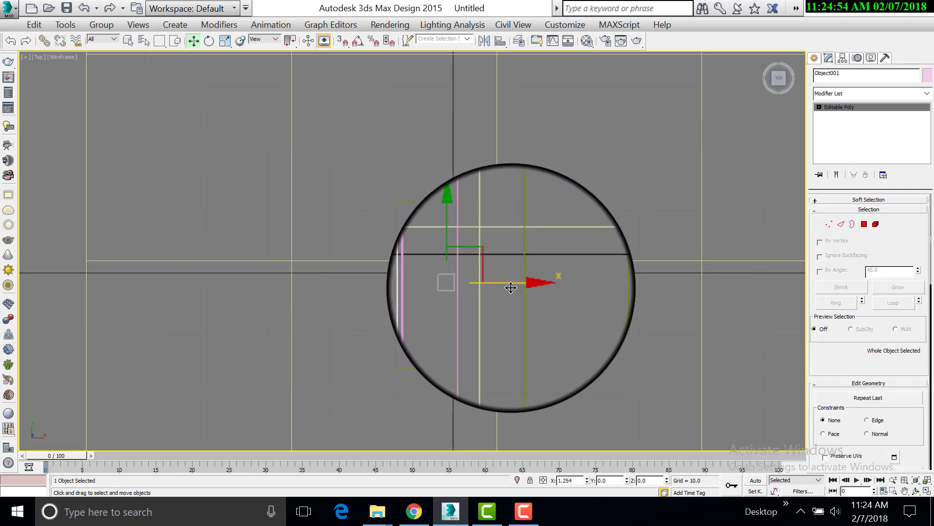
{"action": "mouse_move", "coordinate": [510, 288]}
{"action": "left_mouse_down"}
{"action": "mouse_move", "coordinate": [470, 287]}
{"action": "mouse_move", "coordinate": [495, 296]}
{"action": "left_mouse_up"}
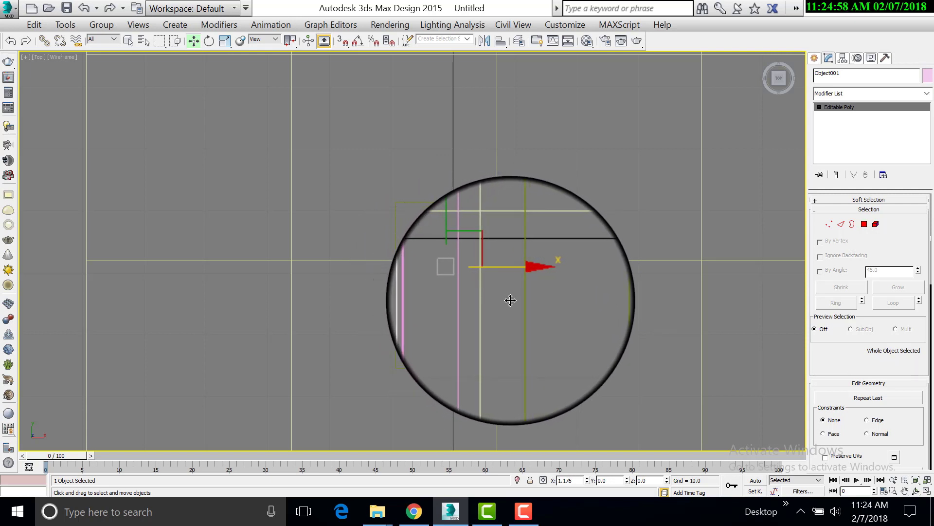
{"action": "key", "text": "alt+w"}
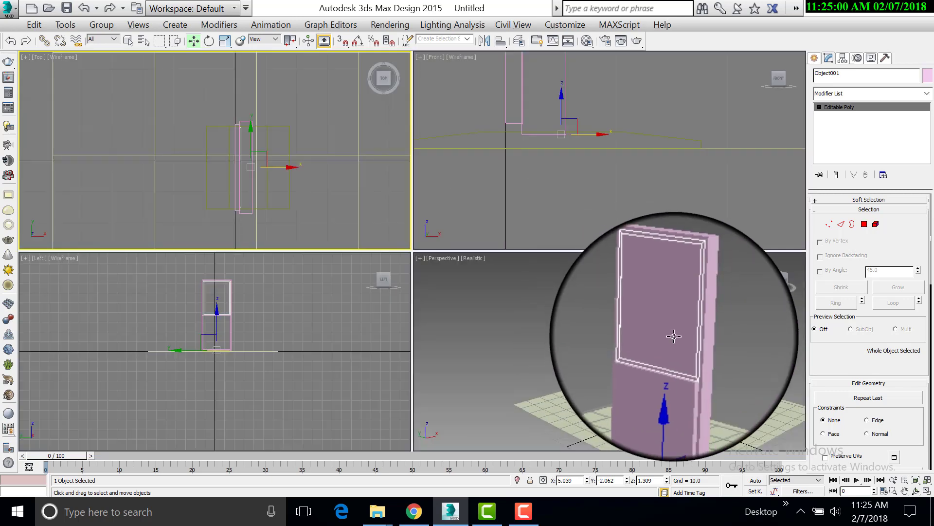
Show edged faces on the panel in the Perspective view.
{"action": "left_click", "coordinate": [671, 336]}
{"action": "key", "text": "alt+w"}
{"action": "scroll", "coordinate": [568, 184], "scroll_direction": "up", "scroll_amount": 4}
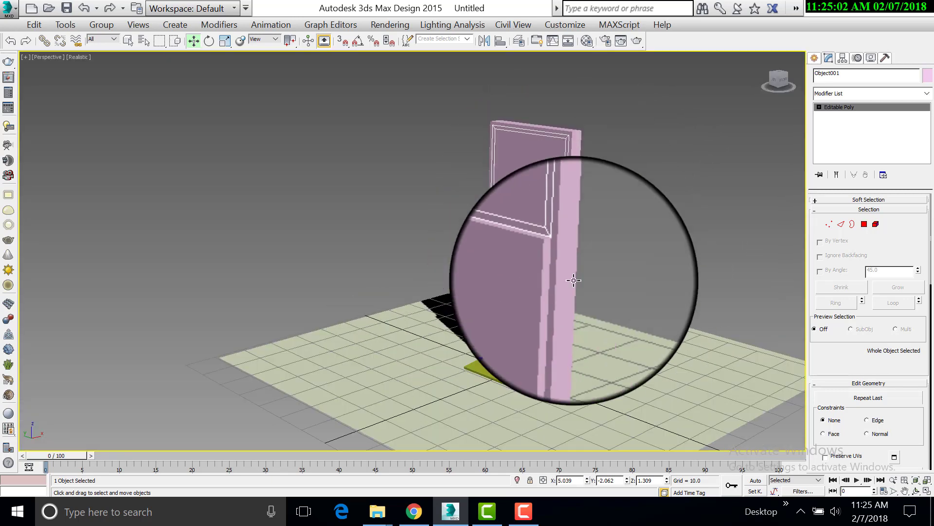
{"action": "scroll", "coordinate": [605, 186], "scroll_direction": "up", "scroll_amount": 2}
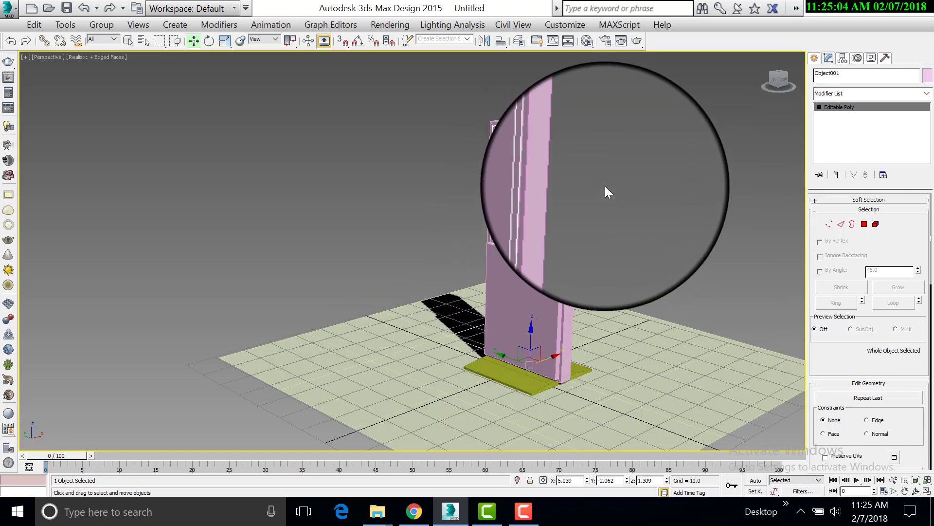
{"action": "left_click", "coordinate": [605, 186]}
{"action": "scroll", "coordinate": [575, 175], "scroll_direction": "up", "scroll_amount": 3}
{"action": "left_click", "coordinate": [565, 170]}
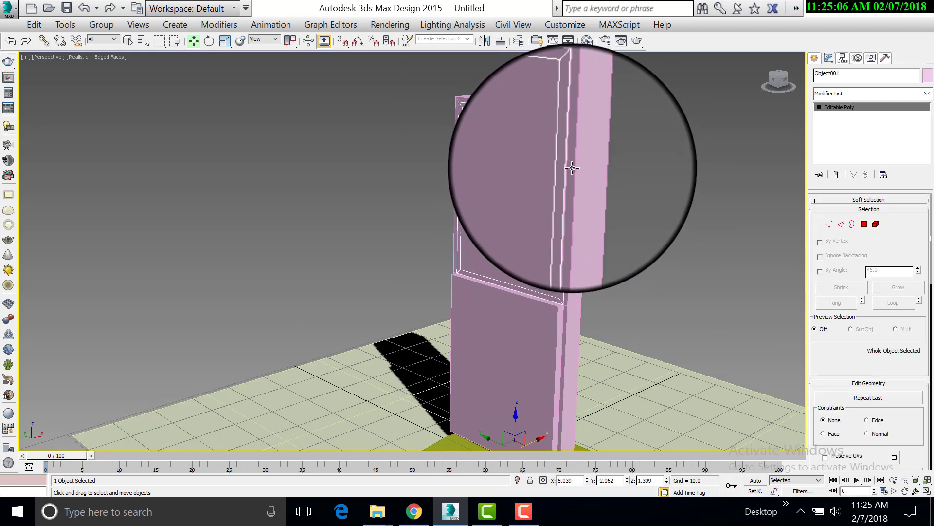
{"action": "left_click", "coordinate": [841, 224]}
{"action": "left_click", "coordinate": [497, 104]}
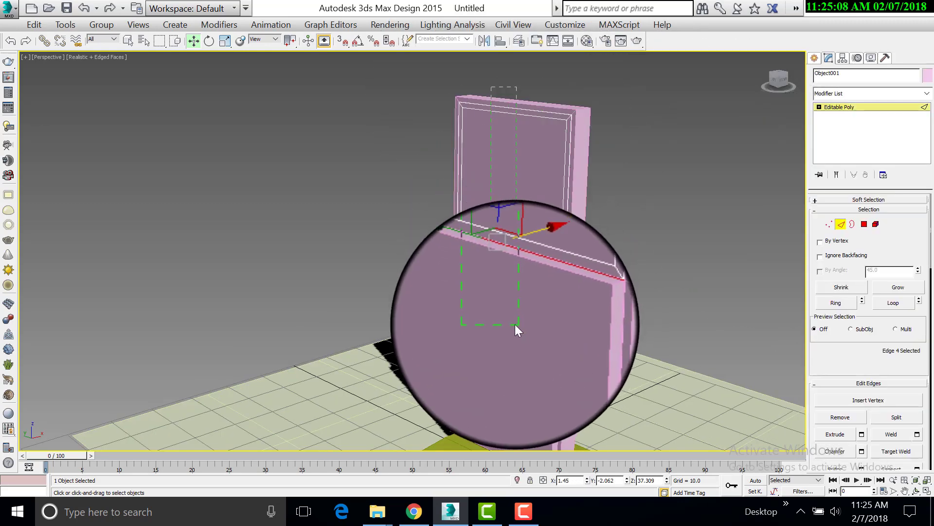
{"action": "left_click", "coordinate": [917, 468]}
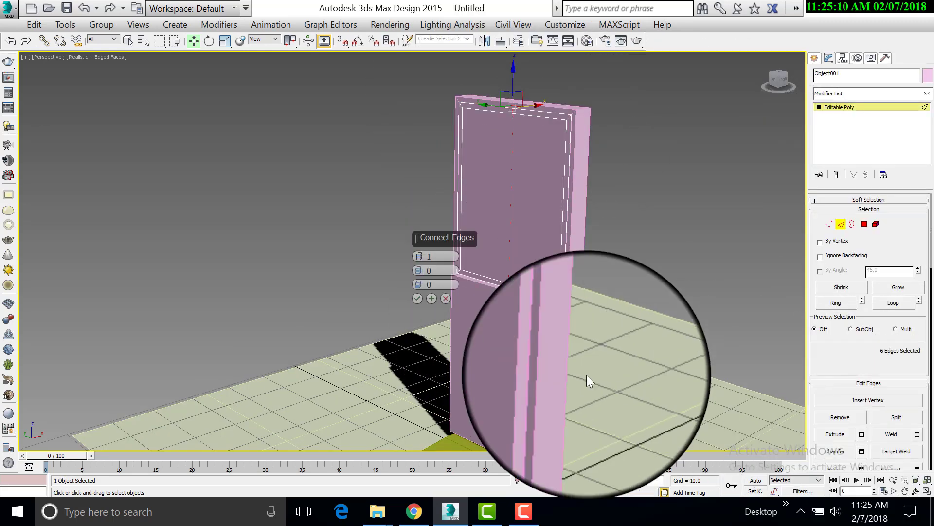
{"action": "left_click", "coordinate": [446, 294]}
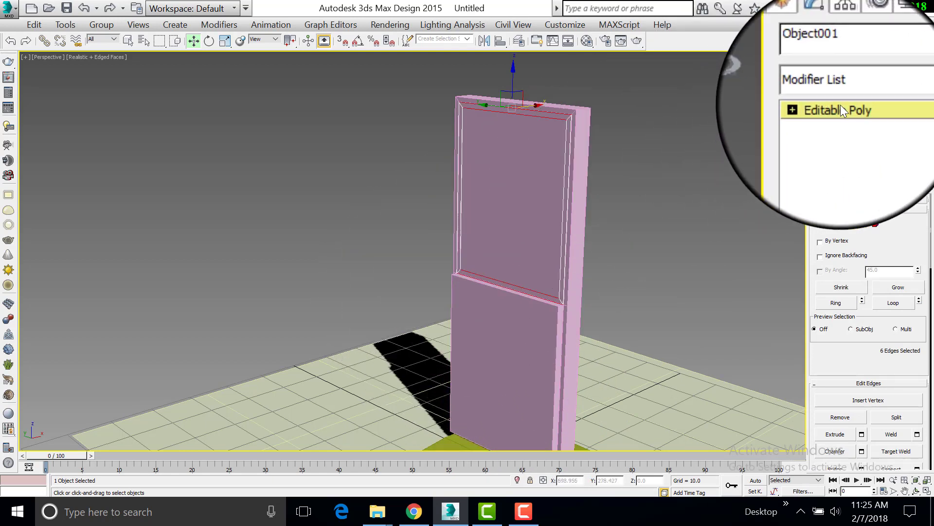
{"action": "left_click", "coordinate": [849, 106]}
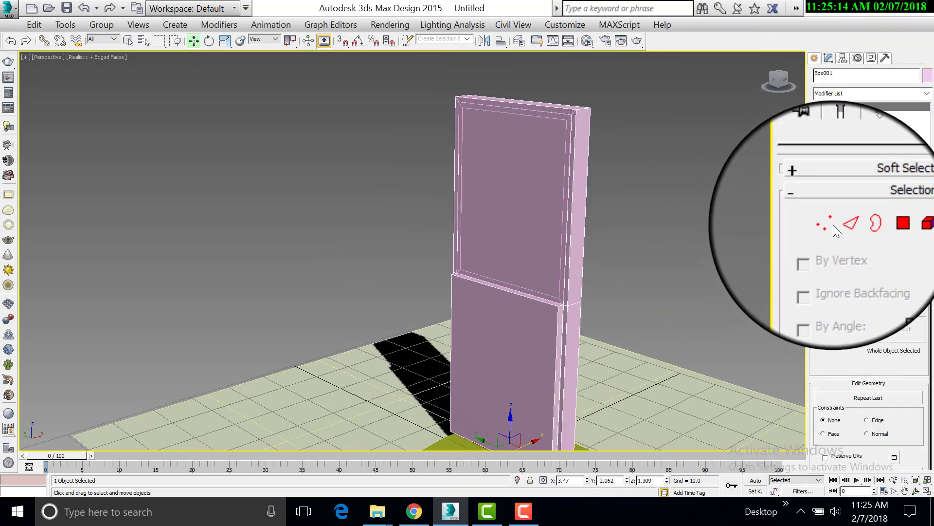
Move the main panel's upper front polygon about 0.22 inward along X in the Top view and leave polygon editing.
{"action": "left_click", "coordinate": [863, 224]}
{"action": "left_click", "coordinate": [505, 192]}
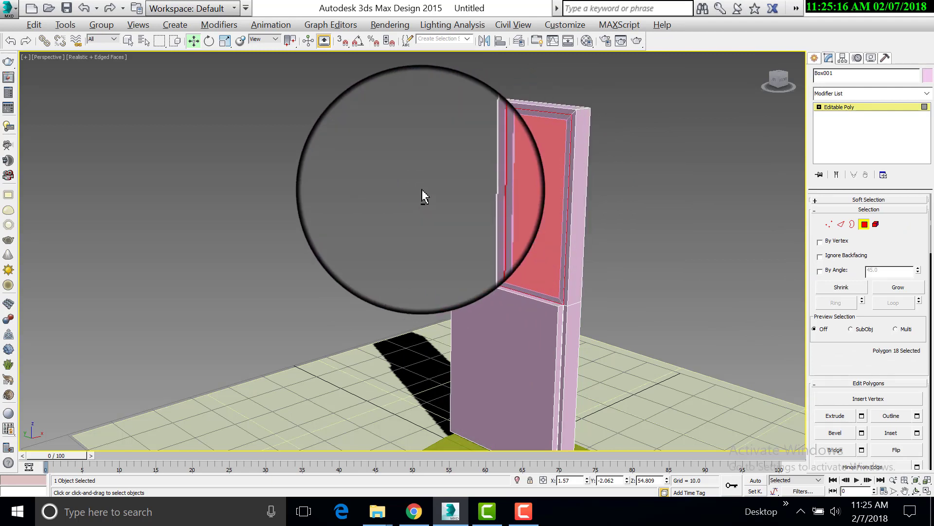
{"action": "key", "text": "alt+w"}
{"action": "right_click", "coordinate": [307, 158]}
{"action": "key", "text": "alt+w"}
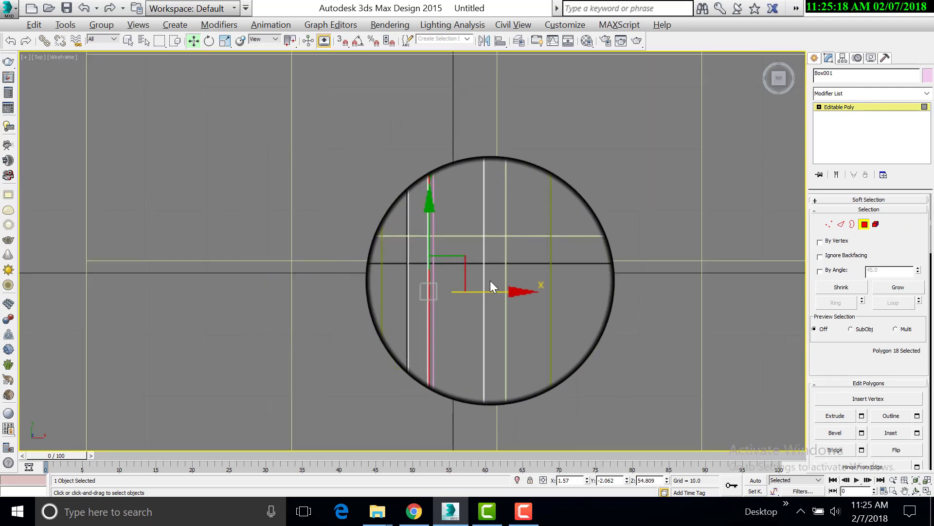
{"action": "scroll", "coordinate": [489, 282], "scroll_direction": "up", "scroll_amount": 3}
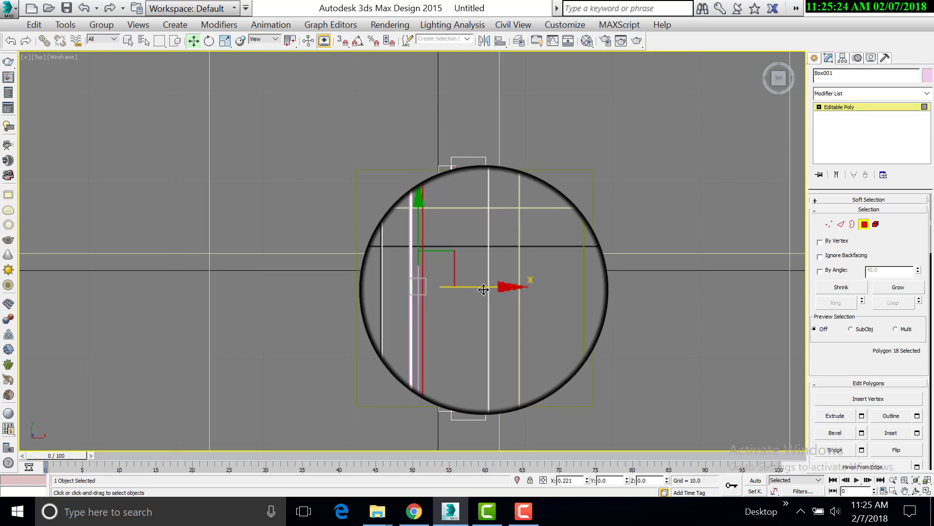
{"action": "scroll", "coordinate": [483, 289], "scroll_direction": "down", "scroll_amount": 3}
{"action": "left_click", "coordinate": [852, 106]}
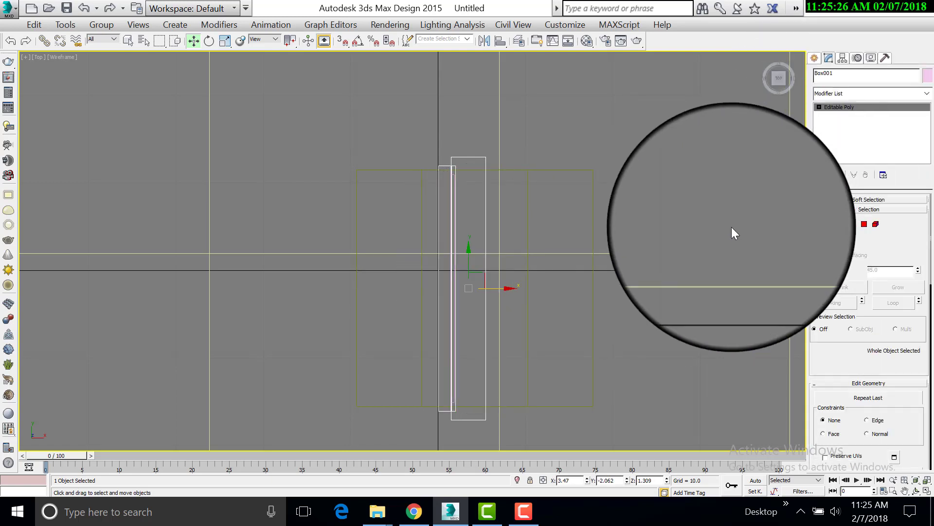
Select the framed screen object on the panel's upper front in the Perspective view.
{"action": "key", "text": "alt+w"}
{"action": "left_click", "coordinate": [701, 304]}
{"action": "key", "text": "alt+w"}
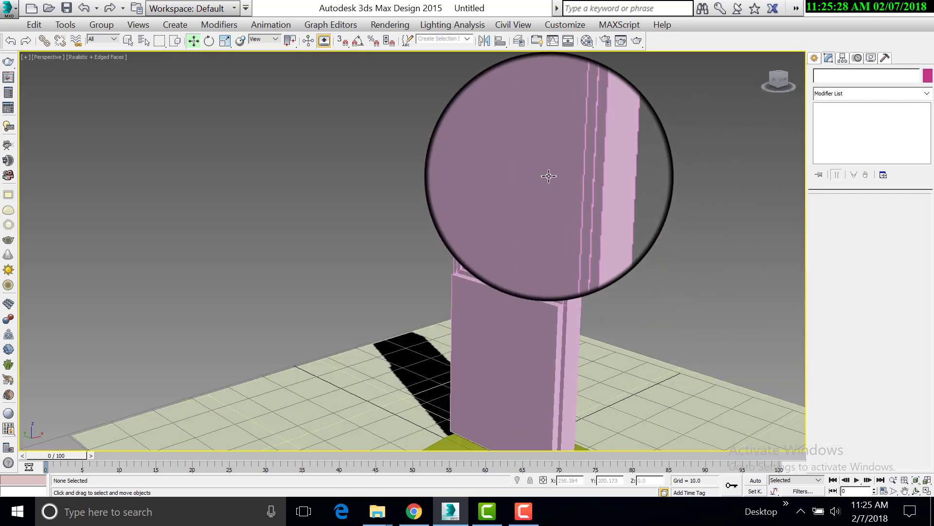
{"action": "left_click", "coordinate": [727, 222]}
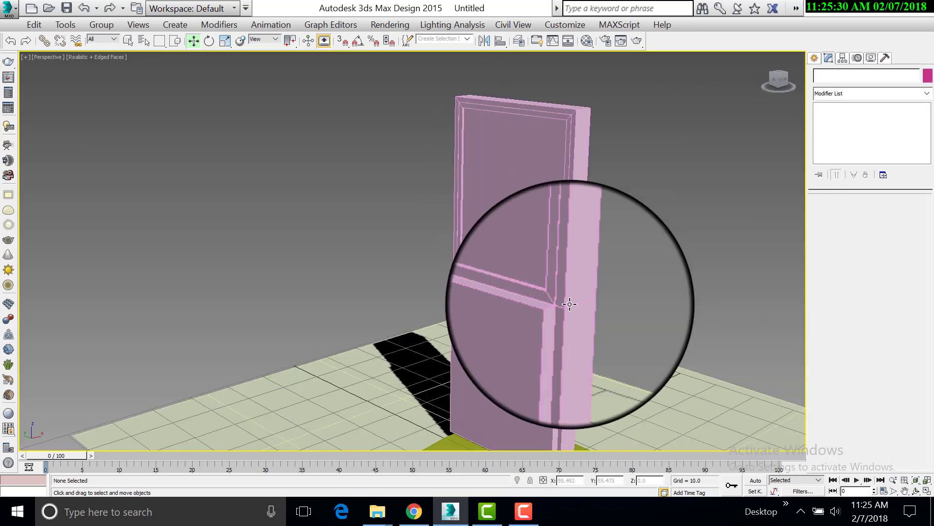
{"action": "scroll", "coordinate": [563, 295], "scroll_direction": "down", "scroll_amount": 3}
{"action": "scroll", "coordinate": [562, 295], "scroll_direction": "down", "scroll_amount": 4}
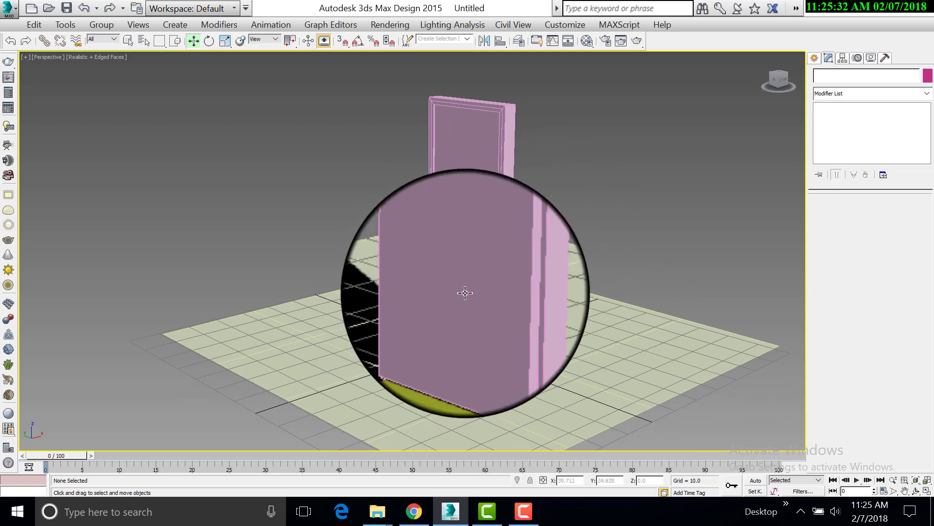
{"action": "left_click", "coordinate": [460, 190]}
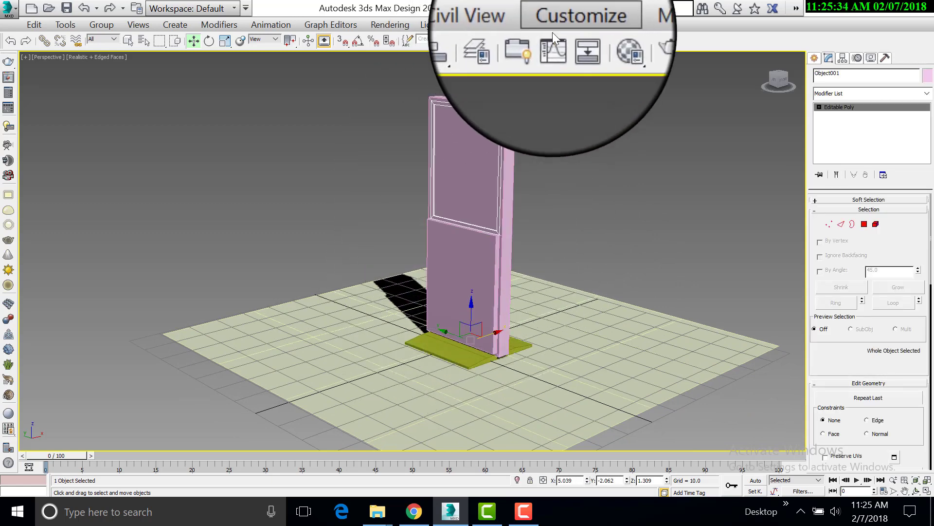
Set the production renderer to V-Ray Adv 3.00.07 and close the render settings.
{"action": "left_click", "coordinate": [605, 41]}
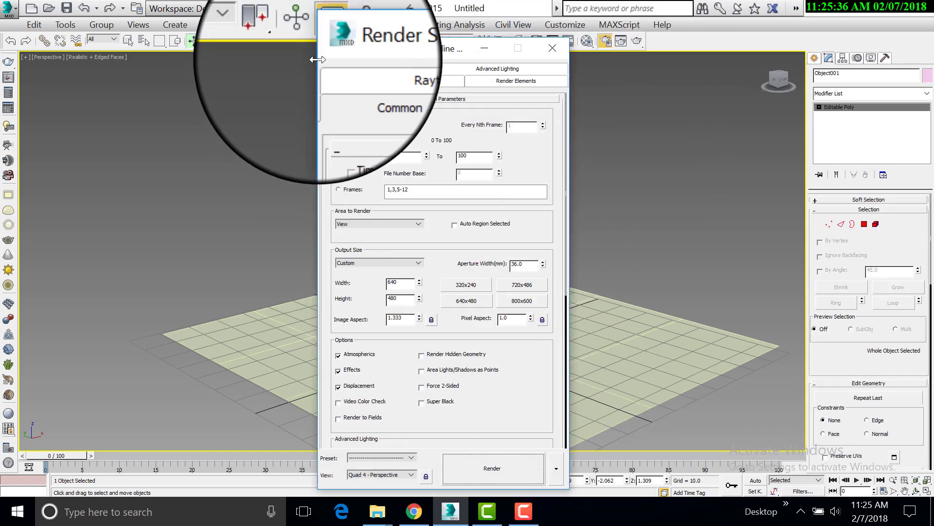
{"action": "scroll", "coordinate": [502, 398], "scroll_direction": "down", "scroll_amount": 5}
{"action": "left_click", "coordinate": [441, 442]}
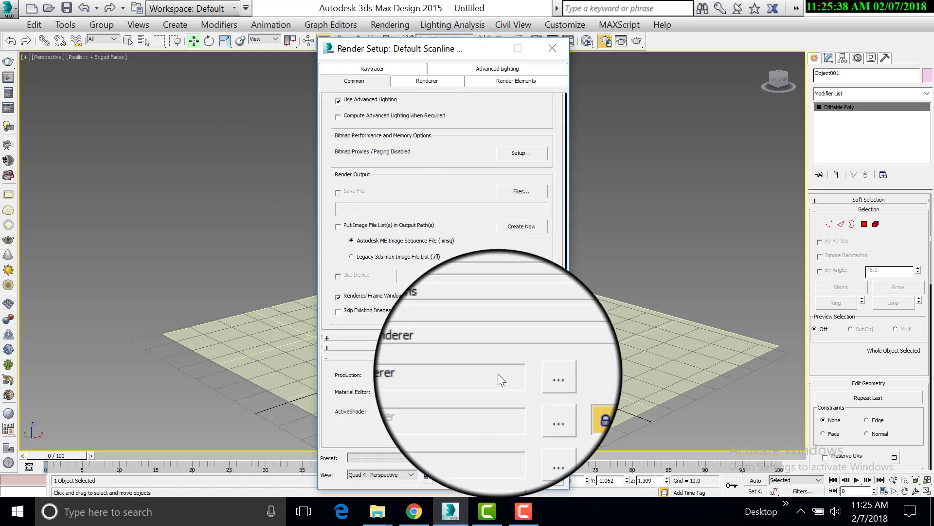
{"action": "left_click", "coordinate": [524, 375]}
{"action": "double_click", "coordinate": [373, 189]}
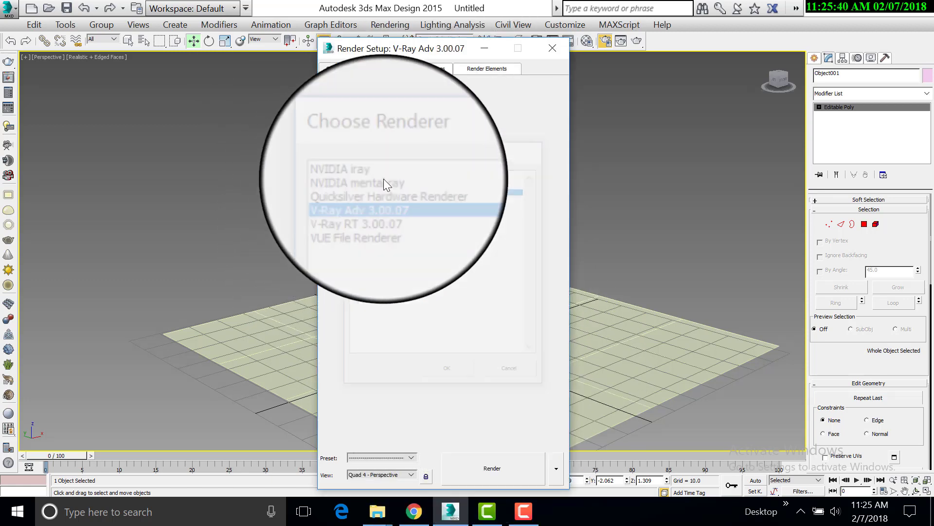
{"action": "left_click", "coordinate": [553, 48]}
Change the first material slot to VRayMtl and give it a very dark grey diffuse colour.
{"action": "key", "text": "m"}
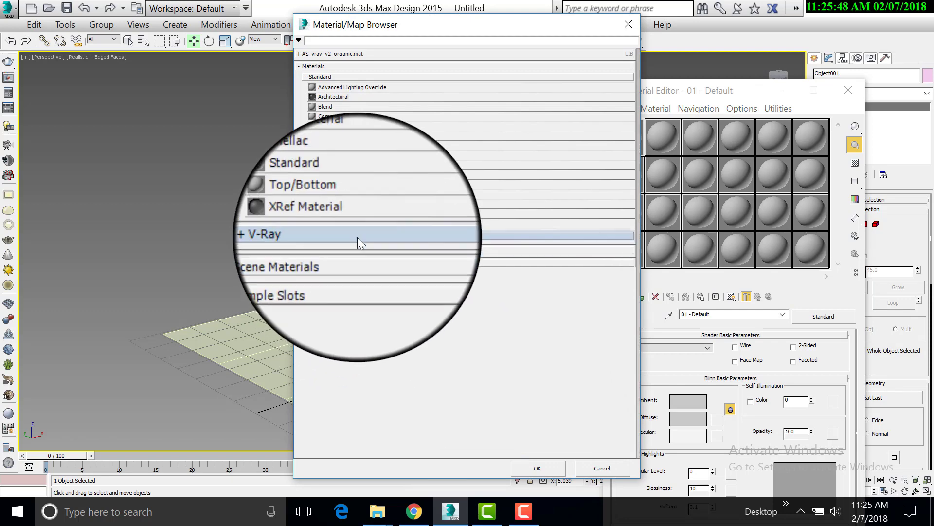
{"action": "left_click", "coordinate": [357, 237]}
{"action": "double_click", "coordinate": [329, 333]}
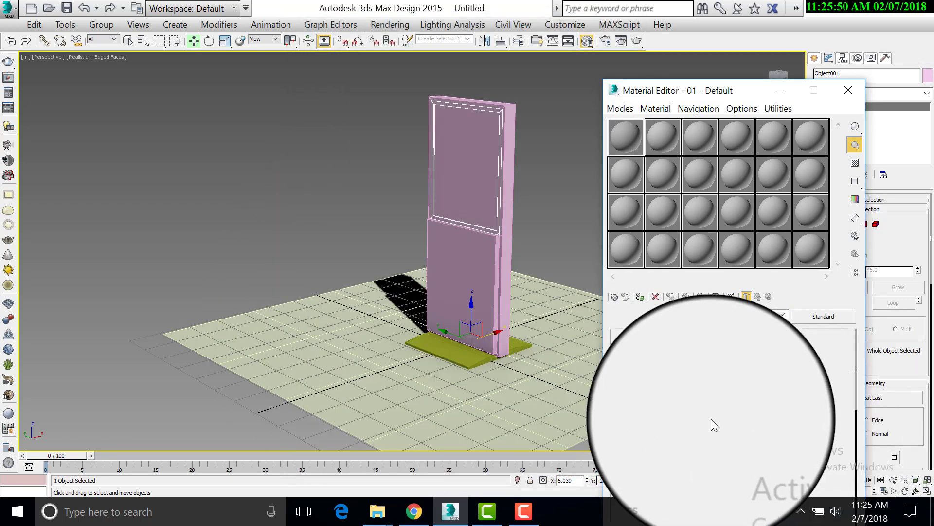
{"action": "left_click", "coordinate": [699, 416]}
{"action": "left_click_drag", "start_coordinate": [338, 137], "coordinate": [344, 82]}
{"action": "left_click", "coordinate": [448, 203]}
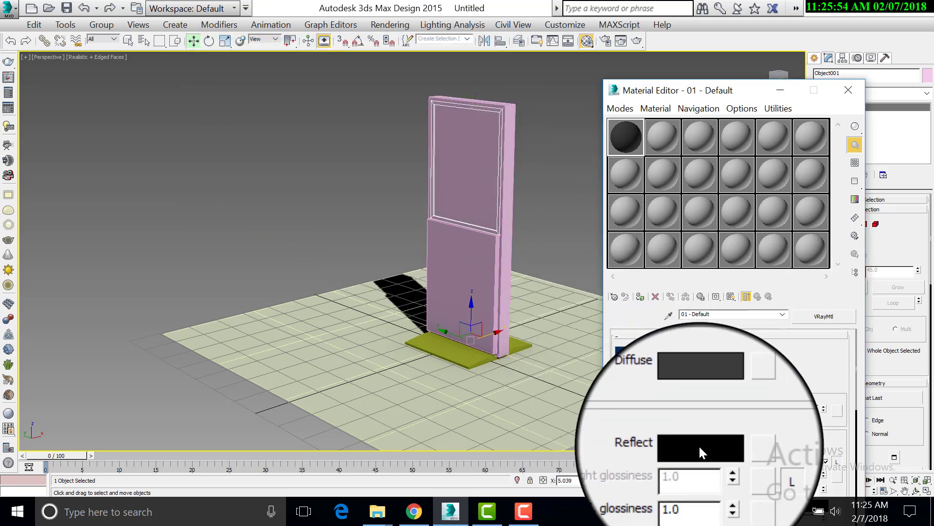
Give the dark material a grey reflection of about 51 and 0.67 reflection glossiness, and assign it to the screen object.
{"action": "left_click", "coordinate": [699, 447]}
{"action": "left_click_drag", "start_coordinate": [339, 78], "coordinate": [333, 100]}
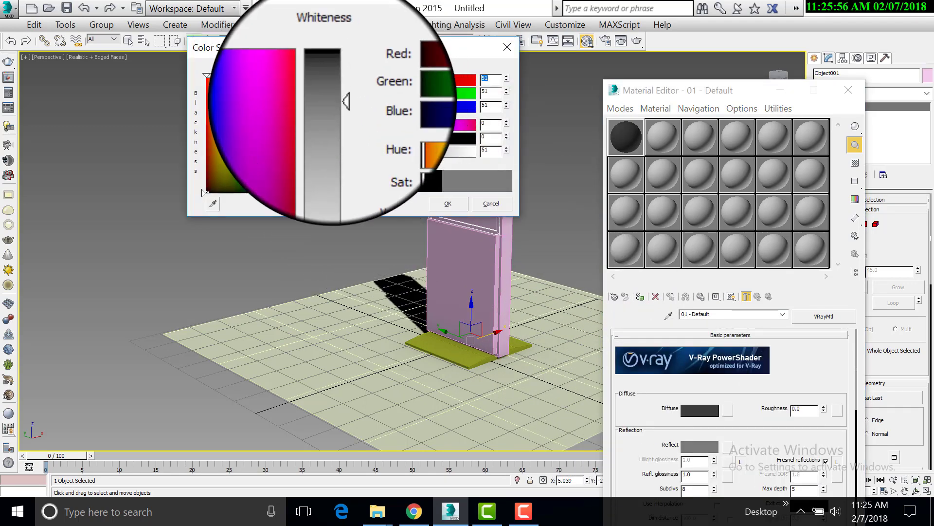
{"action": "left_click", "coordinate": [447, 203]}
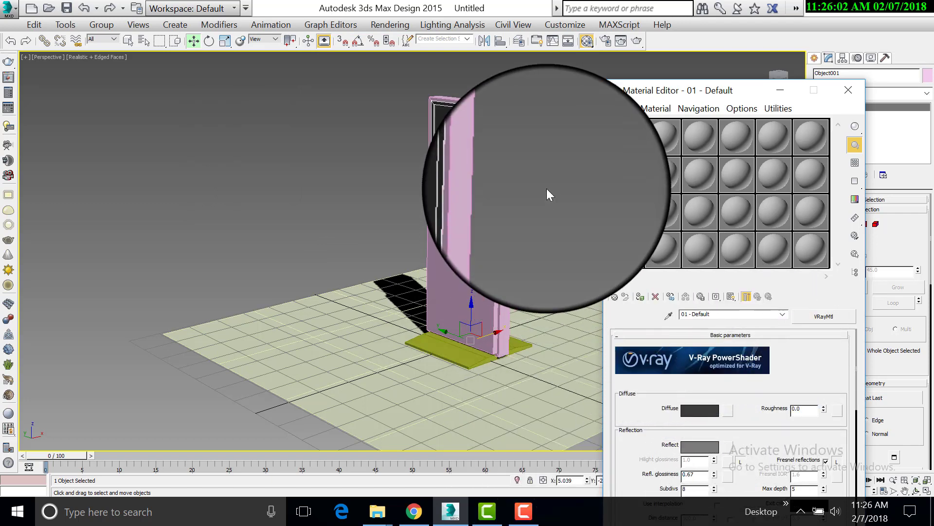
Select the panel body, copy the dark screen material into the second slot, and change the copy's diffuse colour to light grey.
{"action": "left_click", "coordinate": [507, 133]}
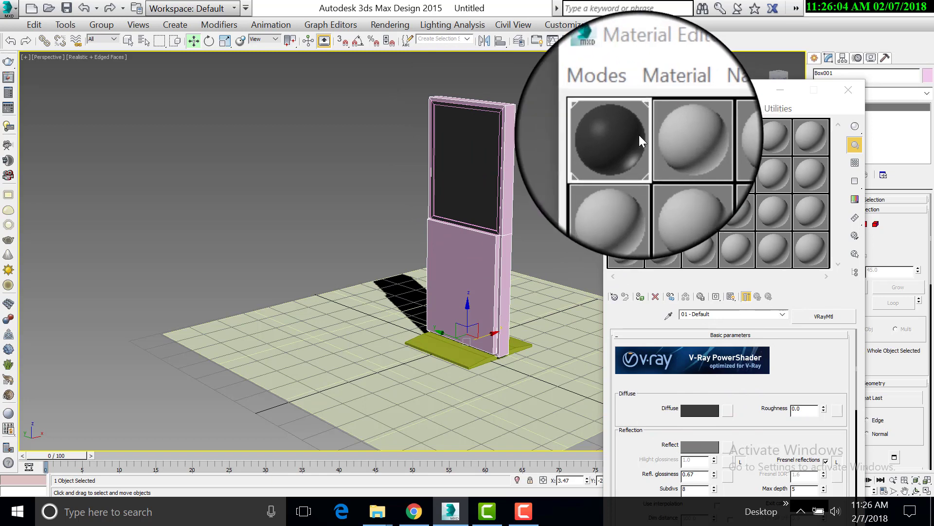
{"action": "left_click_drag", "start_coordinate": [639, 136], "coordinate": [664, 137]}
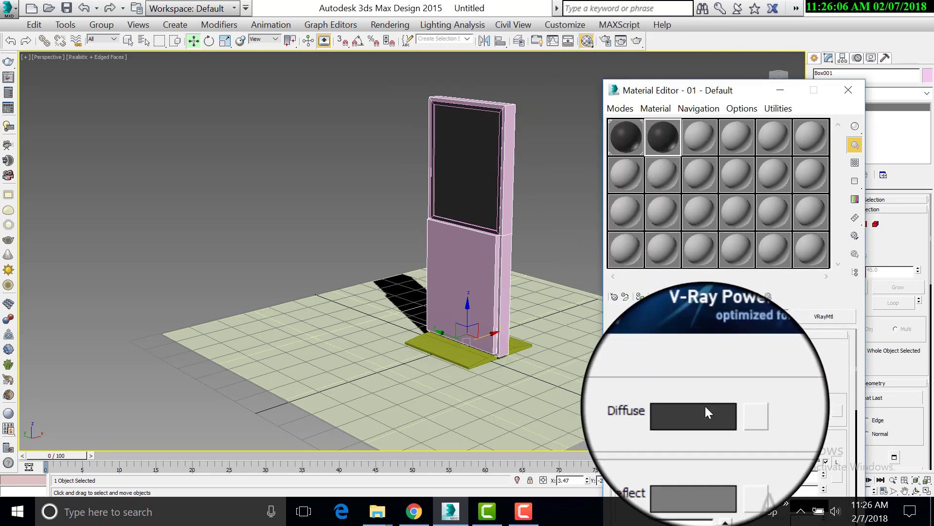
{"action": "left_click", "coordinate": [705, 406]}
{"action": "left_click_drag", "start_coordinate": [340, 86], "coordinate": [344, 169]}
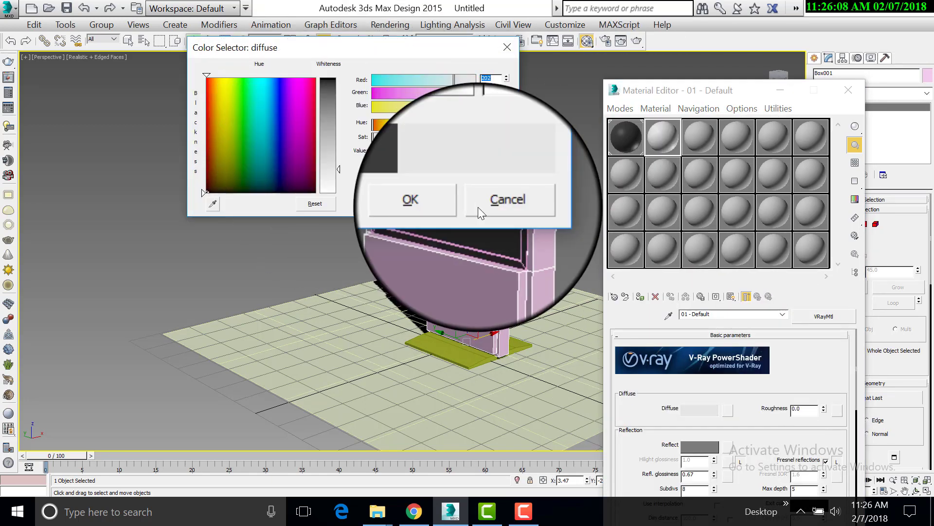
{"action": "left_click", "coordinate": [449, 204]}
Give the light material a grey reflection of about 45 and 0.78 glossiness, and assign it to the panel body as "01 - Defaultdff".
{"action": "left_click", "coordinate": [696, 446]}
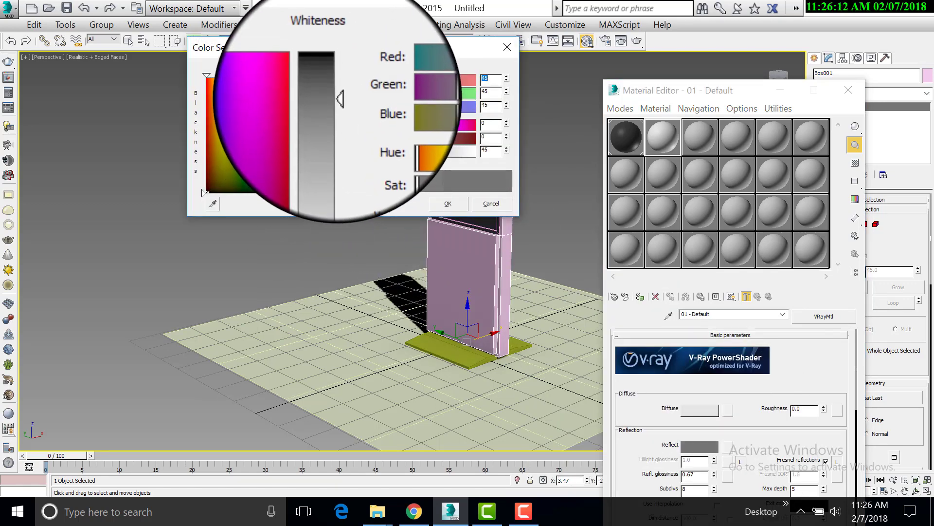
{"action": "left_click", "coordinate": [447, 201]}
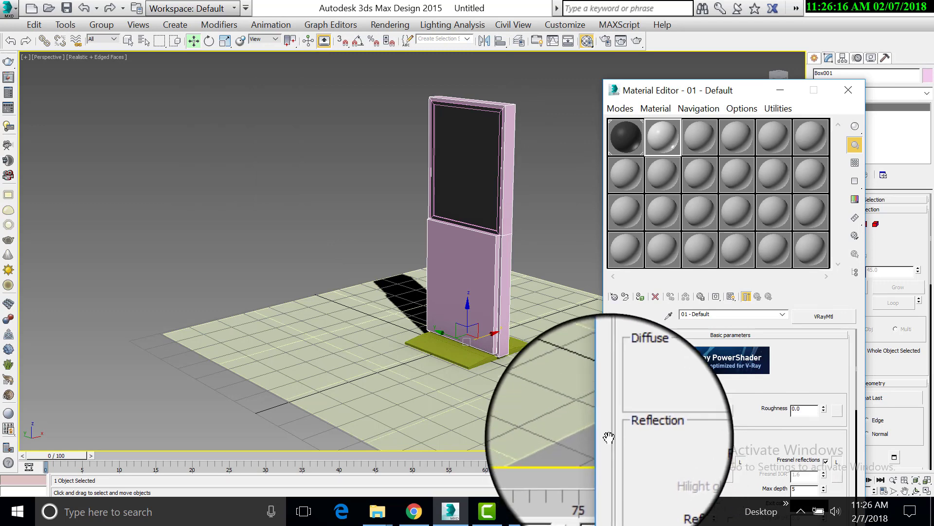
{"action": "left_click", "coordinate": [640, 297]}
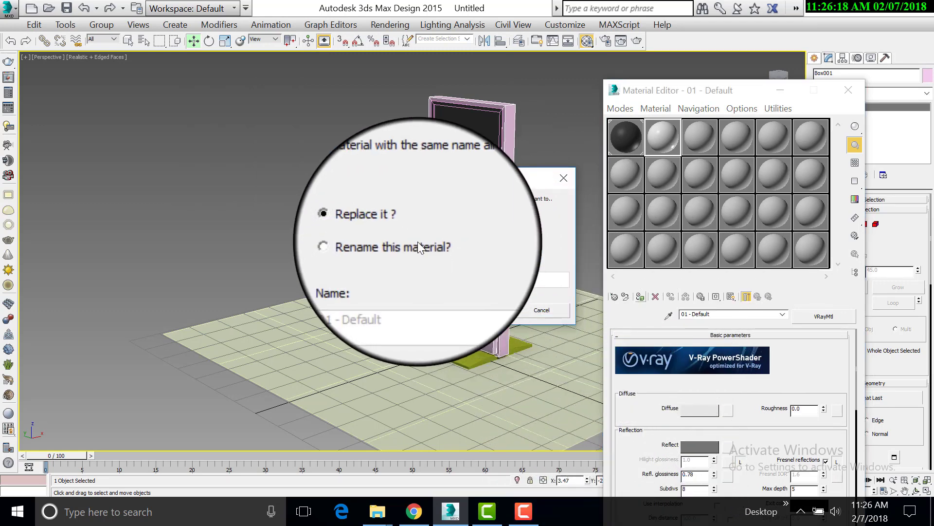
{"action": "left_click", "coordinate": [417, 242]}
{"action": "left_click", "coordinate": [419, 276]}
{"action": "type", "text": "dff"}
{"action": "left_click", "coordinate": [479, 308]}
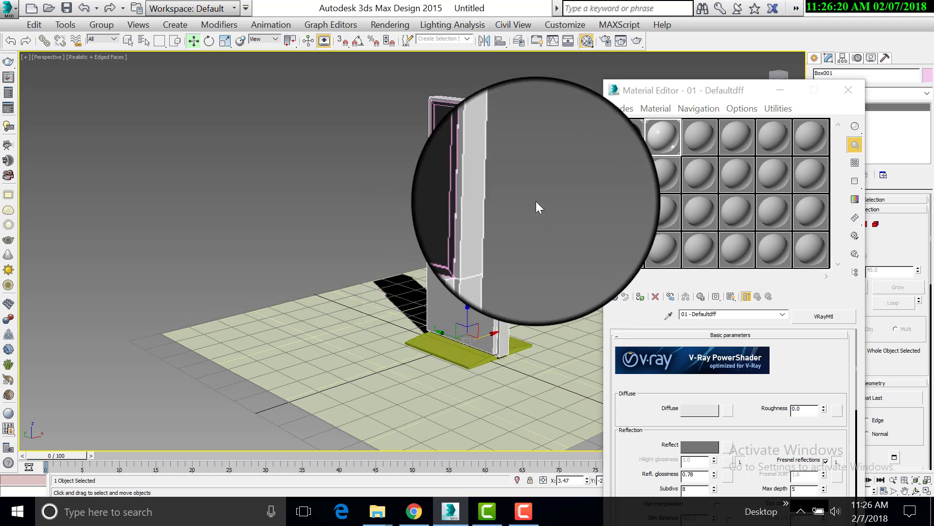
{"action": "left_click", "coordinate": [536, 200]}
Select the sloped base, change the third material slot to VRayMtl and give it a dark grey diffuse colour.
{"action": "left_click", "coordinate": [468, 353]}
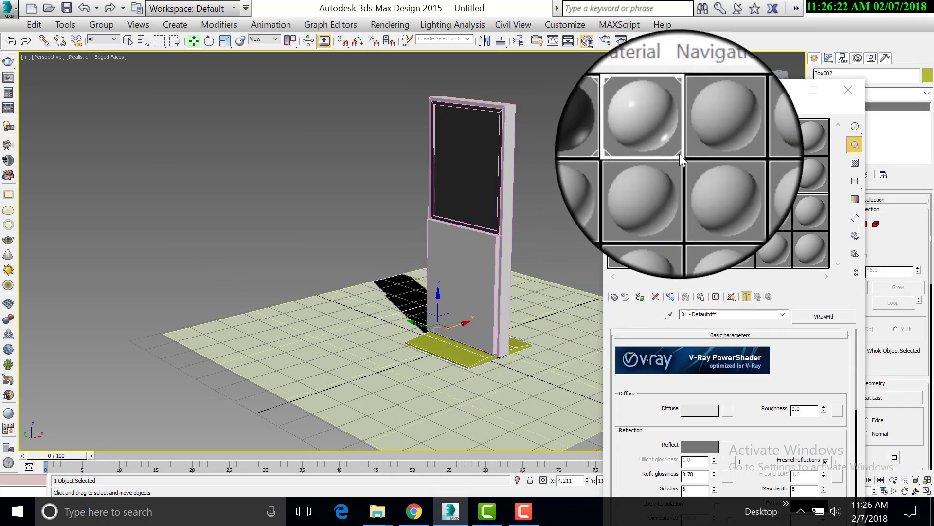
{"action": "left_click", "coordinate": [700, 141]}
{"action": "left_click", "coordinate": [822, 317]}
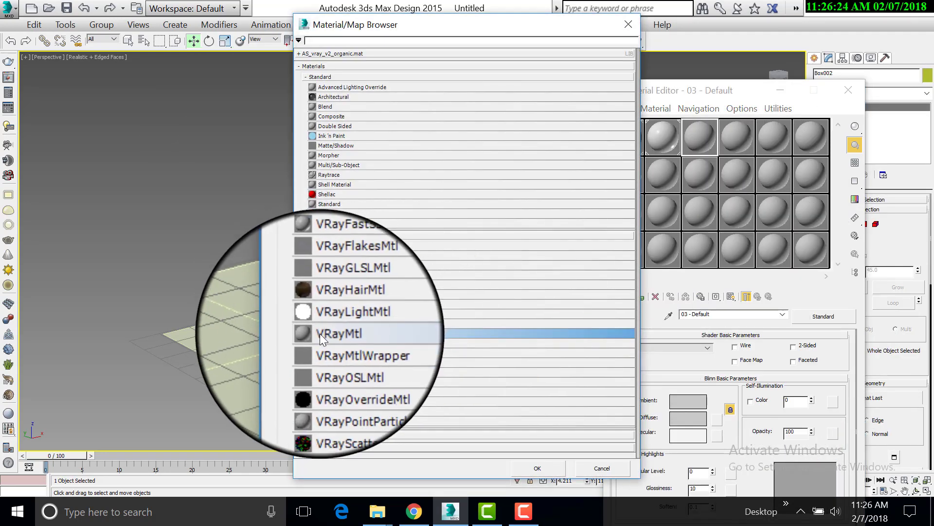
{"action": "double_click", "coordinate": [326, 333]}
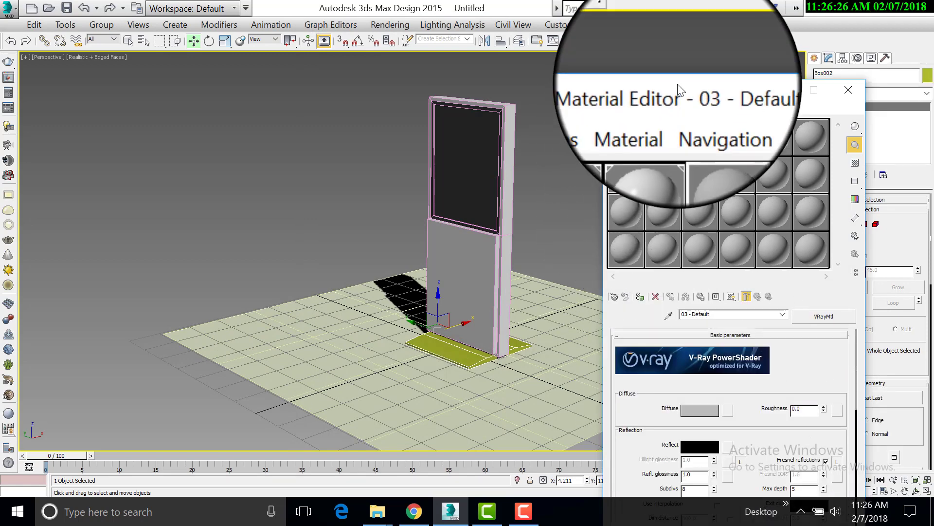
{"action": "left_click_drag", "start_coordinate": [677, 84], "coordinate": [661, 21]}
{"action": "left_click", "coordinate": [681, 345]}
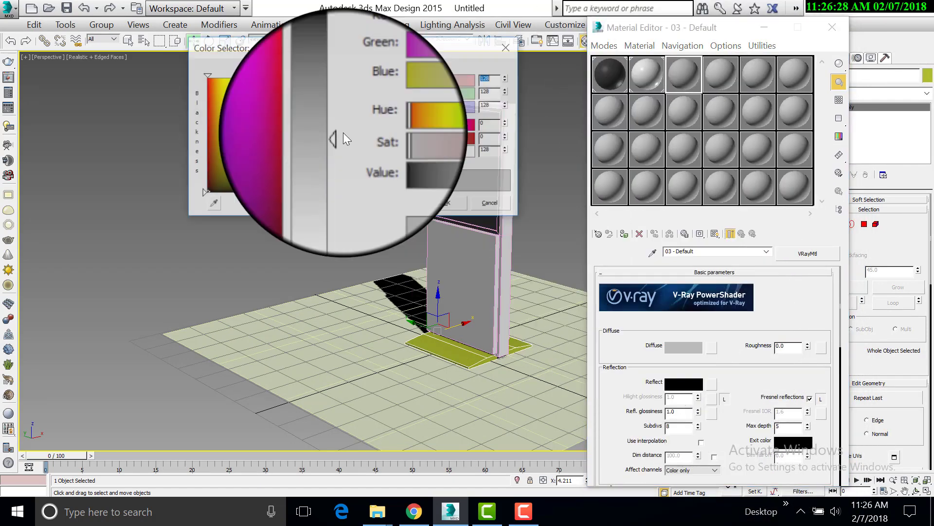
{"action": "left_click_drag", "start_coordinate": [339, 135], "coordinate": [339, 179]}
{"action": "left_click", "coordinate": [445, 209]}
Give the base material a reflection of 227, a slightly darker grey diffuse and 0.9 reflection glossiness, and assign it to the base.
{"action": "left_click", "coordinate": [684, 384]}
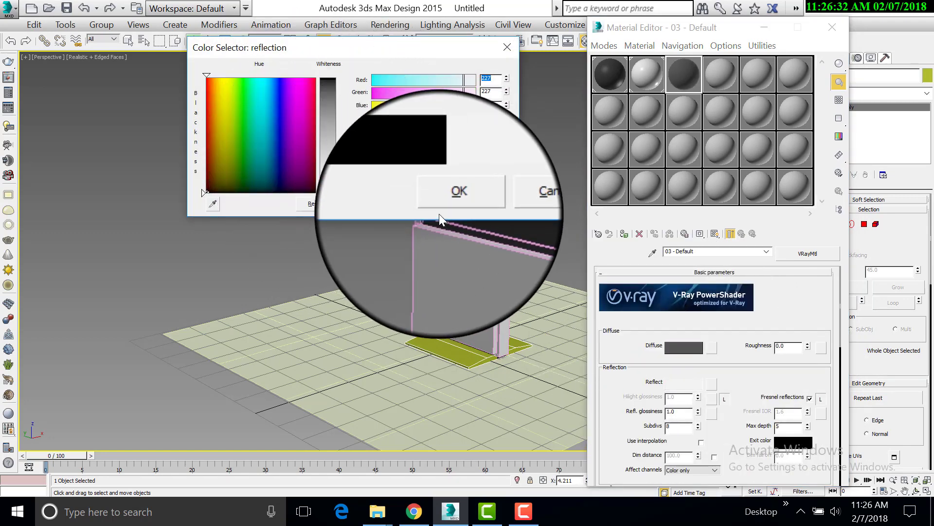
{"action": "left_click", "coordinate": [445, 204]}
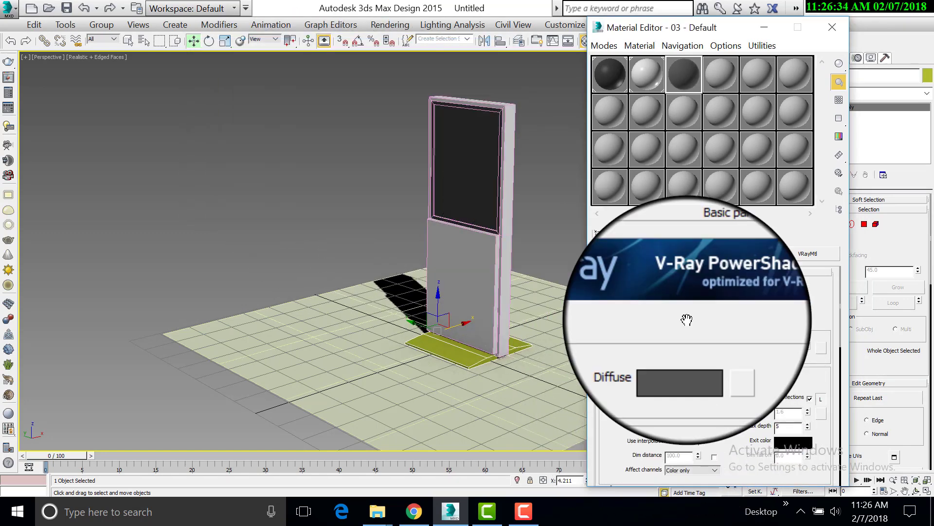
{"action": "left_click", "coordinate": [681, 344]}
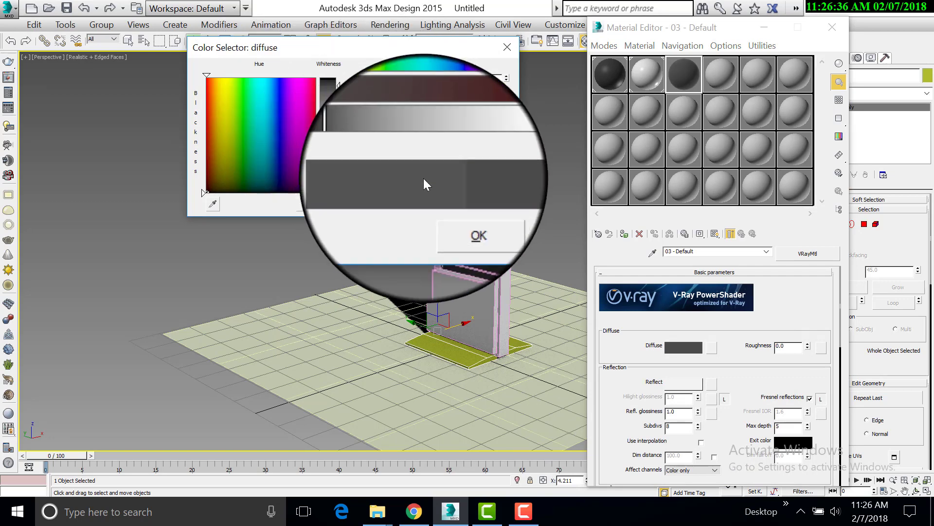
{"action": "left_click", "coordinate": [447, 203]}
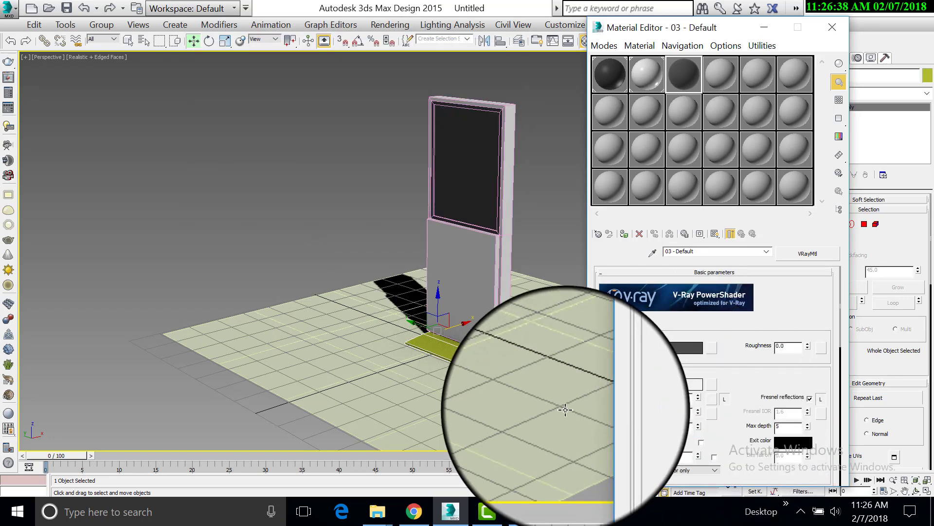
{"action": "type", "text": "0.9"}
{"action": "key", "text": "Return"}
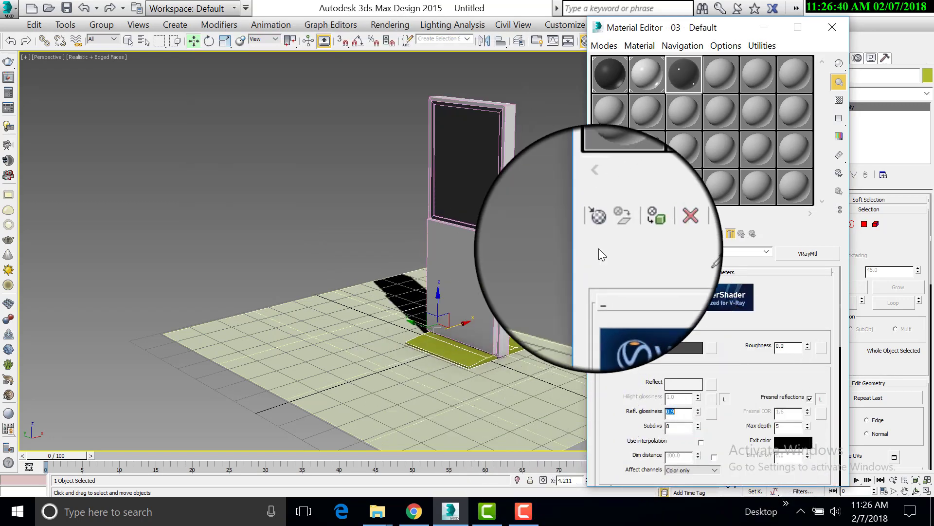
{"action": "left_click", "coordinate": [624, 234]}
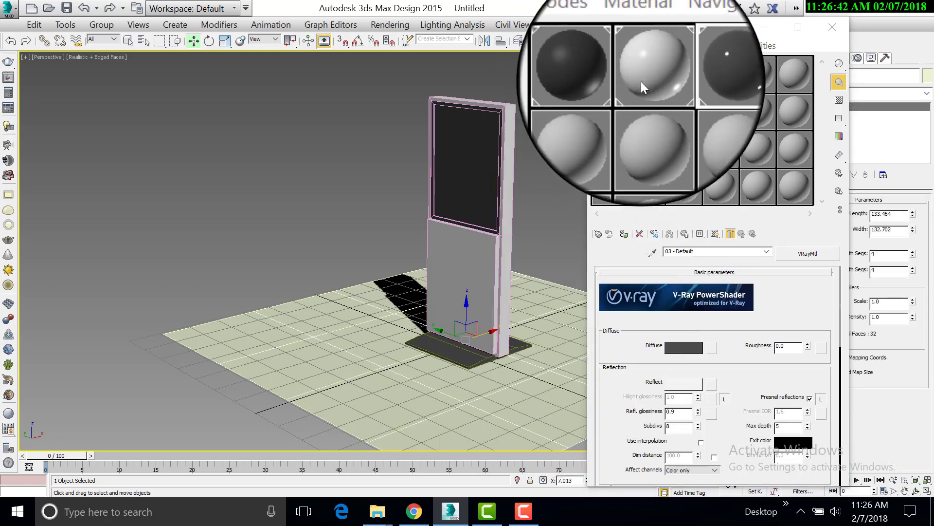
With the ground plane selected, copy the light panel material into the fourth slot and set its diffuse colour to white (255).
{"action": "left_click", "coordinate": [721, 74]}
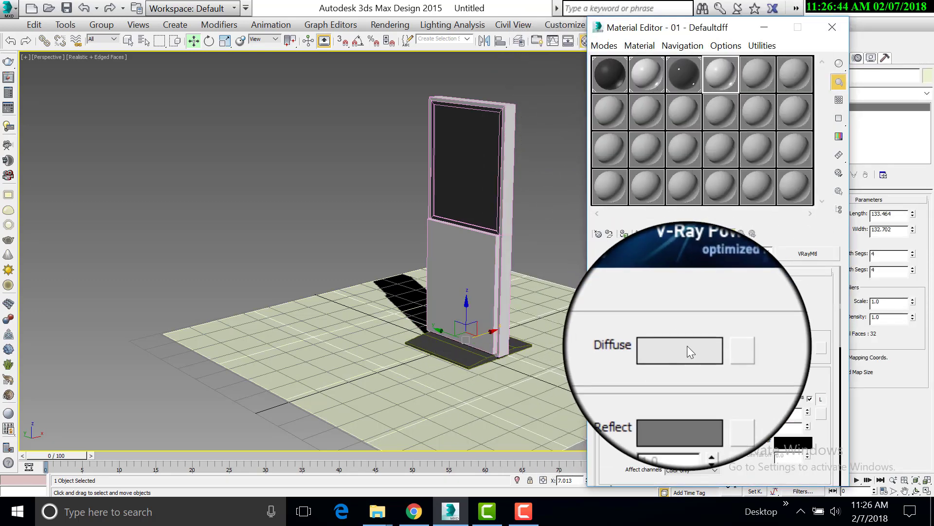
{"action": "left_click", "coordinate": [684, 347]}
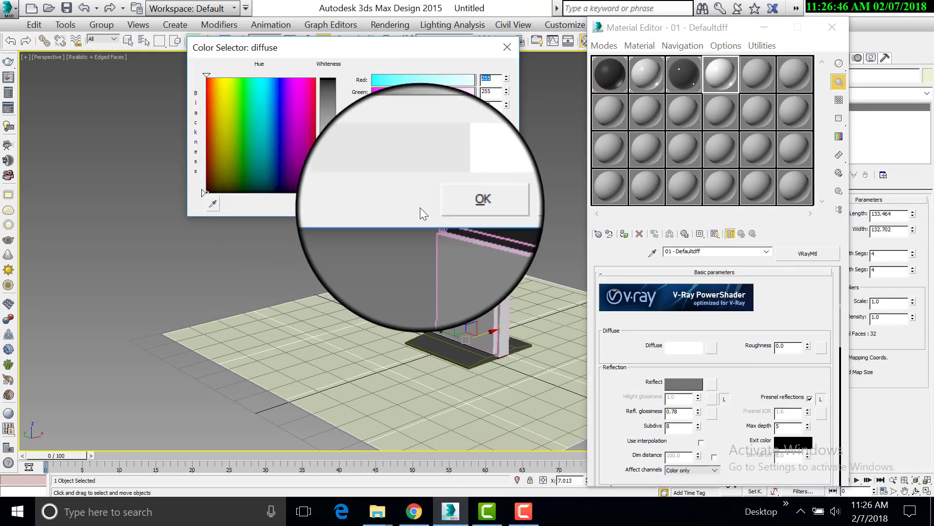
{"action": "left_click", "coordinate": [448, 203]}
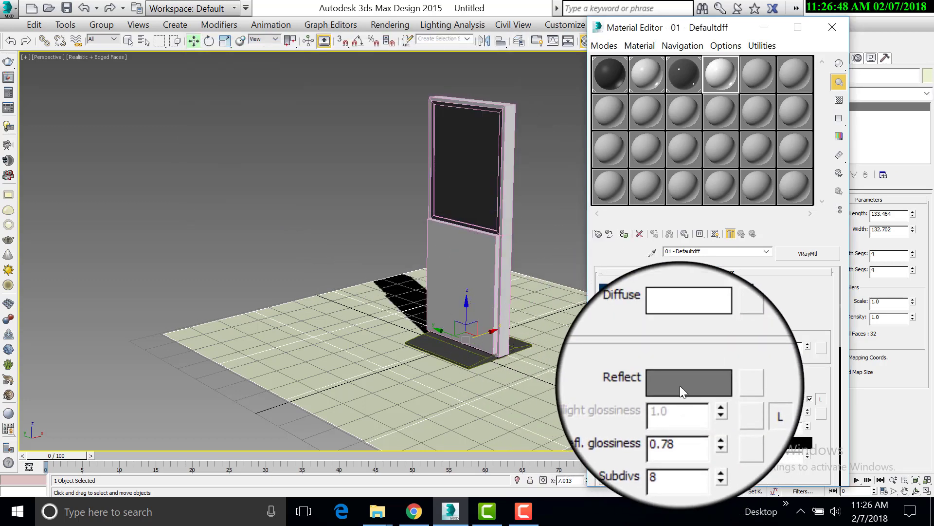
Set the white material's reflection to about 30 and glossiness to 0.935, and assign it to the ground plane as "01 - Defaultdffsdf".
{"action": "left_click", "coordinate": [679, 385]}
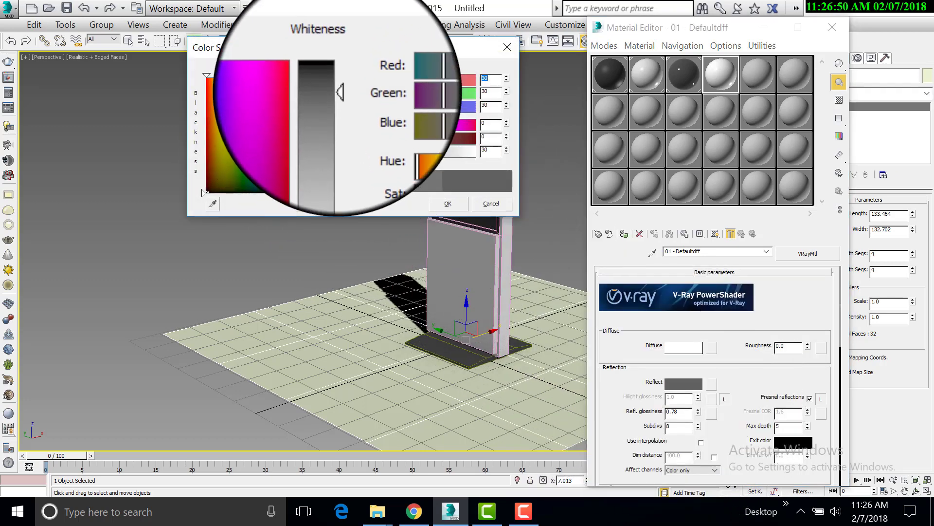
{"action": "left_click", "coordinate": [448, 204]}
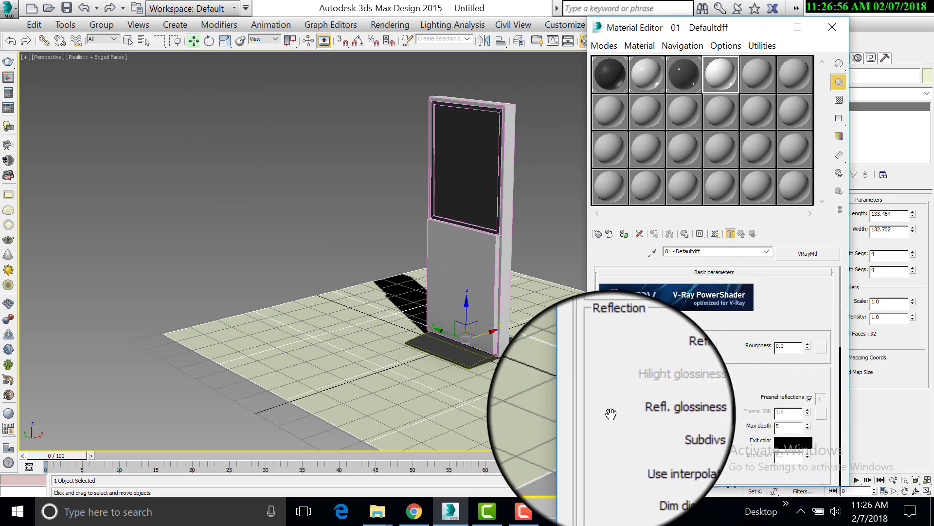
{"action": "left_click", "coordinate": [624, 235]}
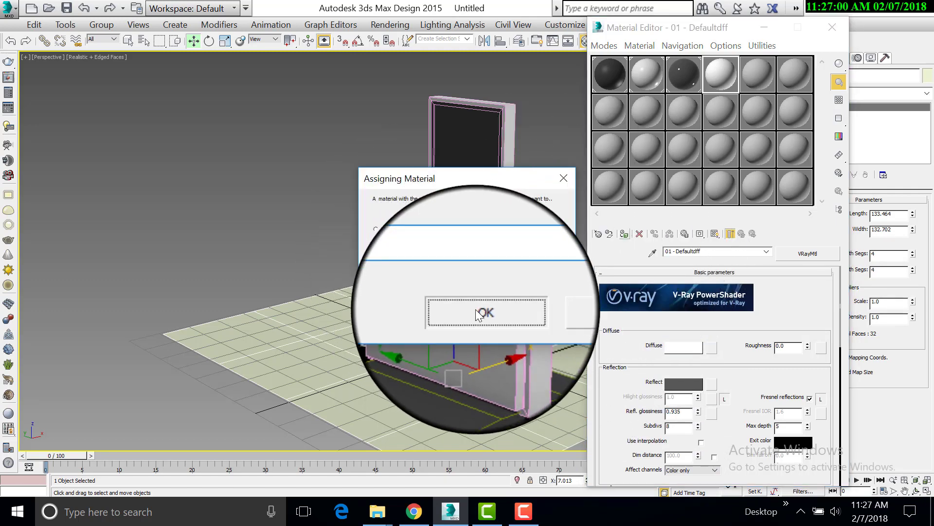
{"action": "left_click", "coordinate": [478, 314]}
{"action": "left_click", "coordinate": [270, 220]}
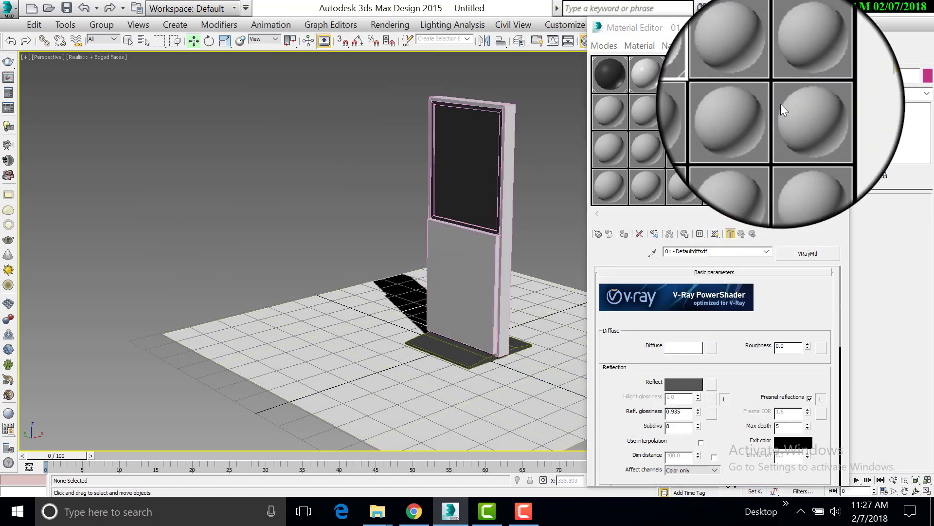
Select the screen object's large front polygon and change the fifth material slot to VRayLightMtl.
{"action": "left_click", "coordinate": [486, 146]}
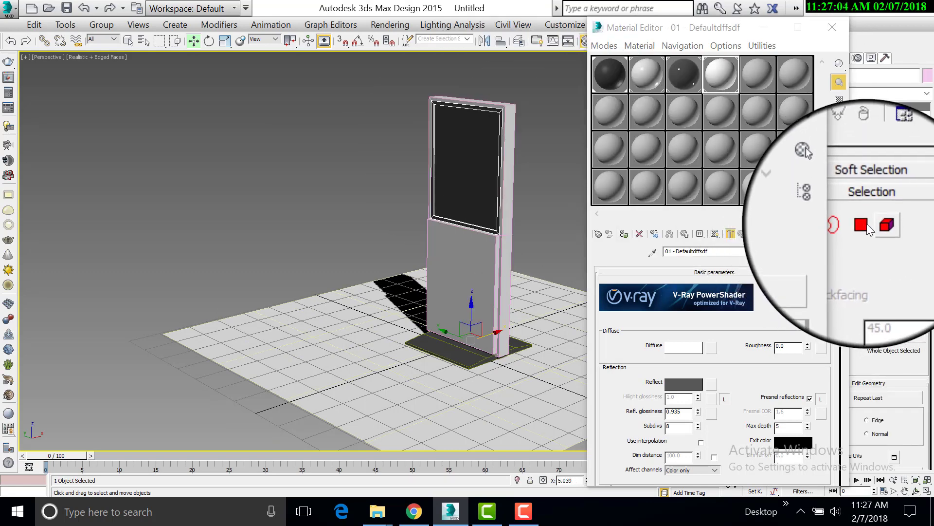
{"action": "left_click", "coordinate": [864, 225]}
{"action": "left_click", "coordinate": [755, 72]}
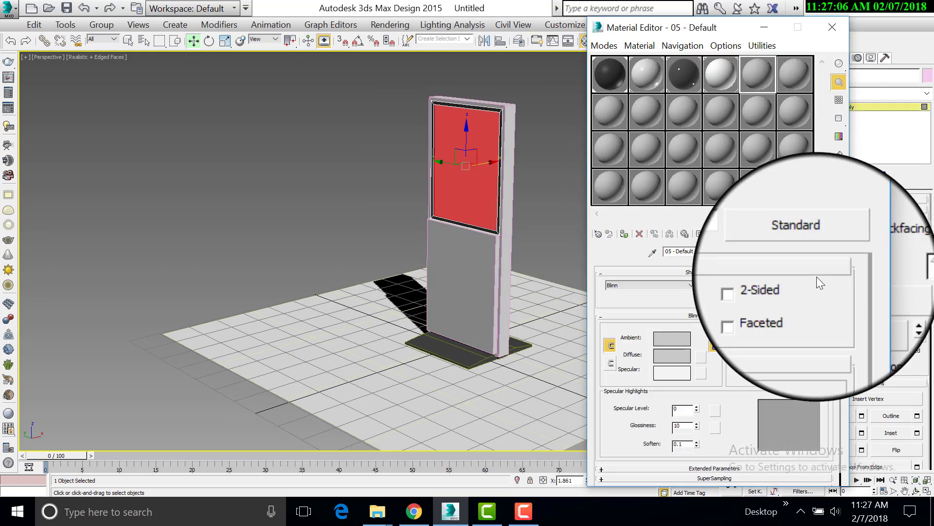
{"action": "left_click", "coordinate": [809, 253]}
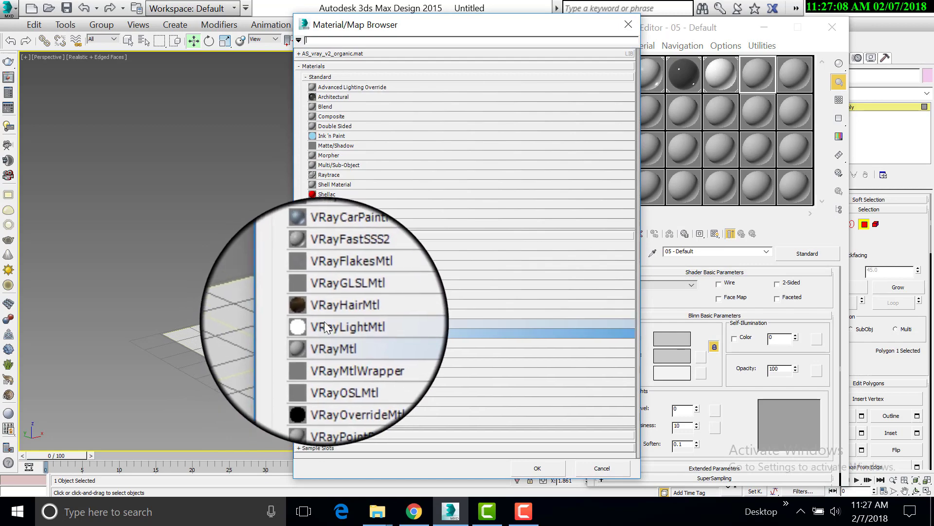
{"action": "double_click", "coordinate": [324, 321]}
Add a Bitmap map to the VRayLightMtl's colour and browse to the personal folder that holds the logo images.
{"action": "left_click", "coordinate": [723, 363]}
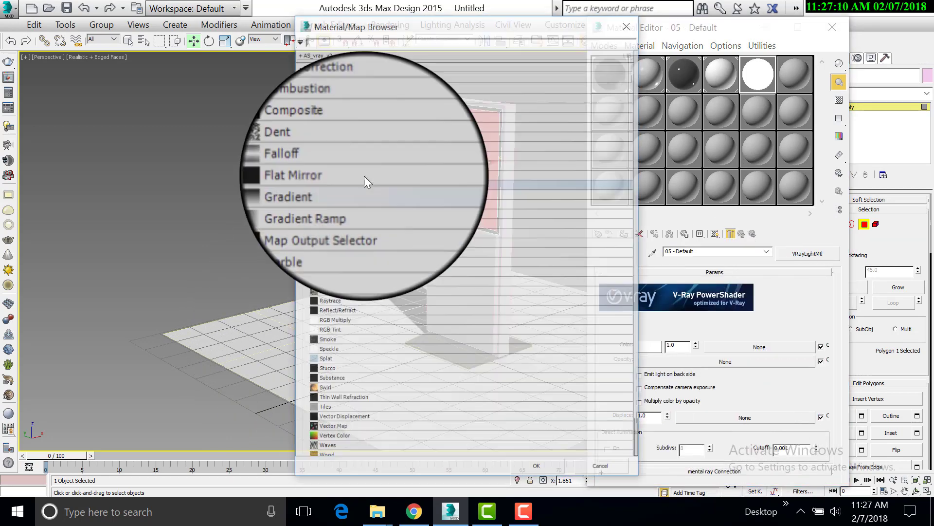
{"action": "double_click", "coordinate": [329, 87]}
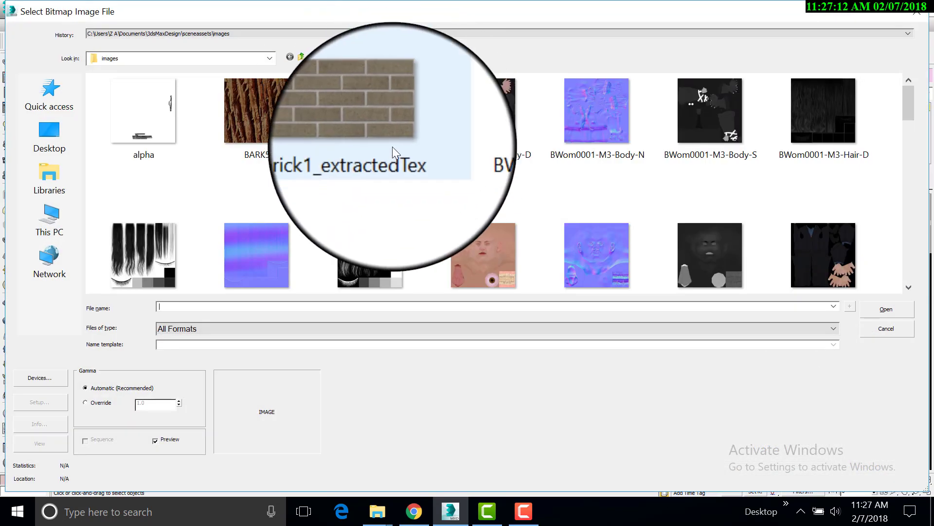
{"action": "left_click", "coordinate": [270, 58]}
{"action": "left_click", "coordinate": [139, 282]}
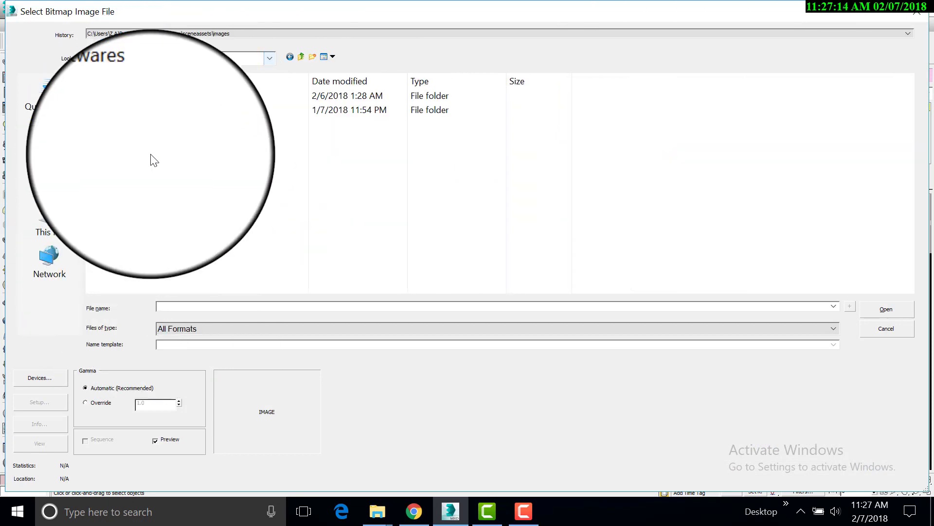
{"action": "double_click", "coordinate": [147, 100]}
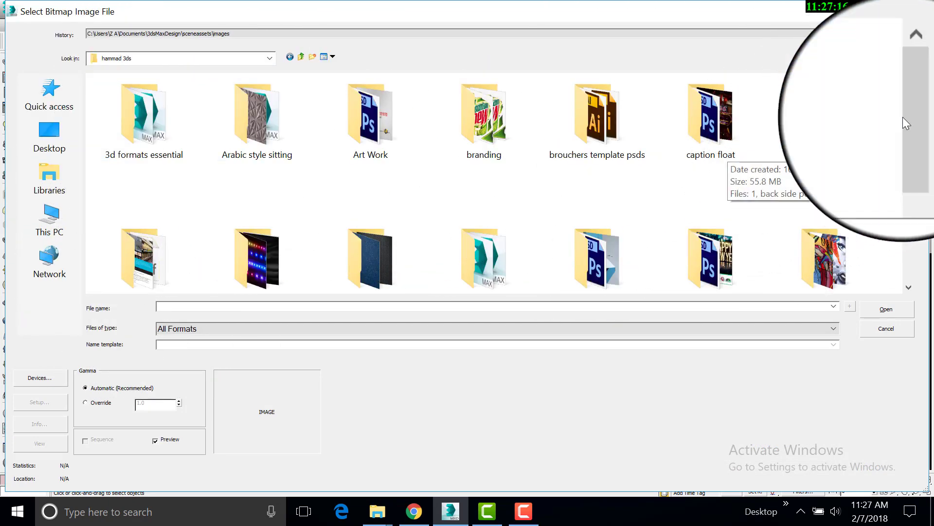
{"action": "left_click_drag", "start_coordinate": [903, 117], "coordinate": [901, 199]}
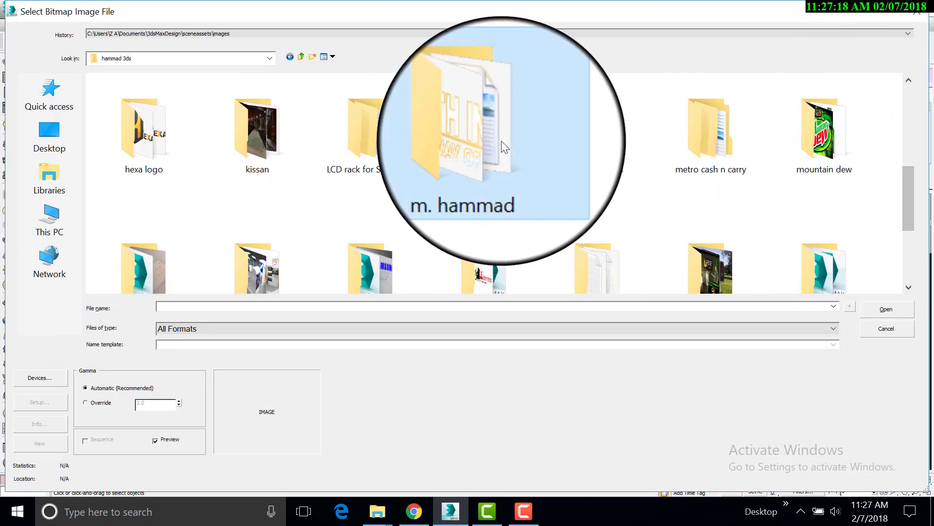
{"action": "double_click", "coordinate": [502, 141]}
{"action": "scroll", "coordinate": [173, 254], "scroll_direction": "down", "scroll_amount": 1}
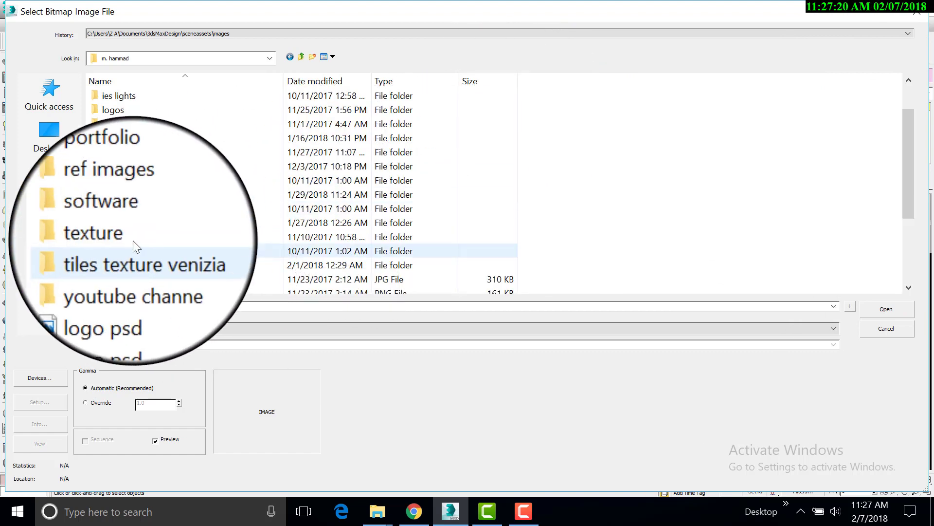
{"action": "double_click", "coordinate": [132, 192]}
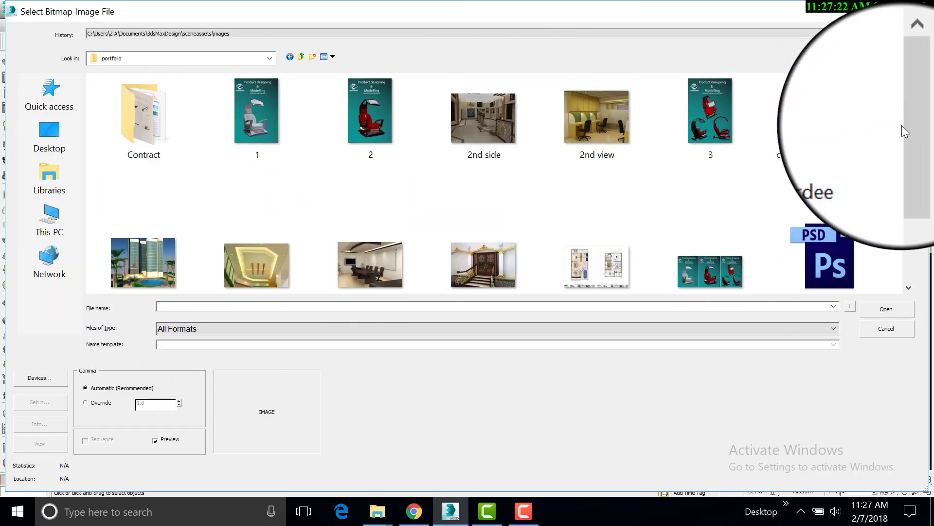
{"action": "left_click_drag", "start_coordinate": [904, 141], "coordinate": [904, 265]}
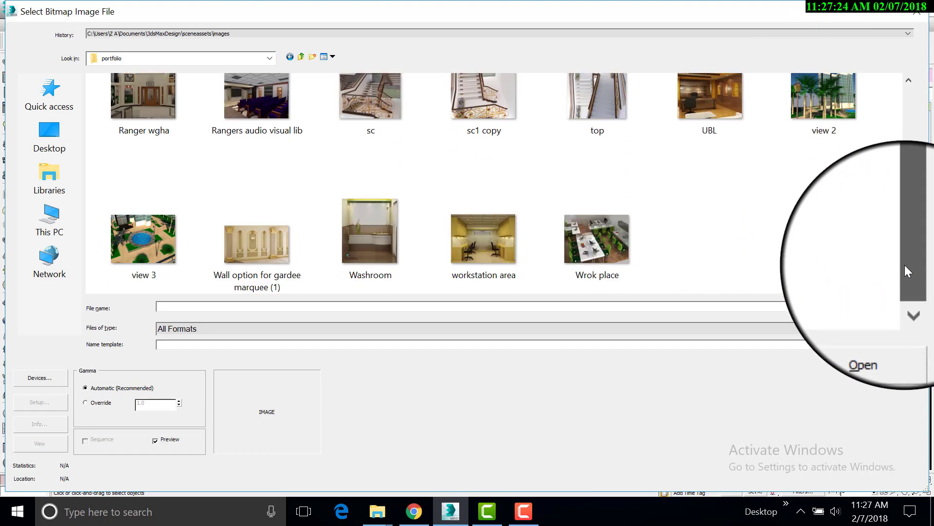
{"action": "left_click", "coordinate": [302, 56]}
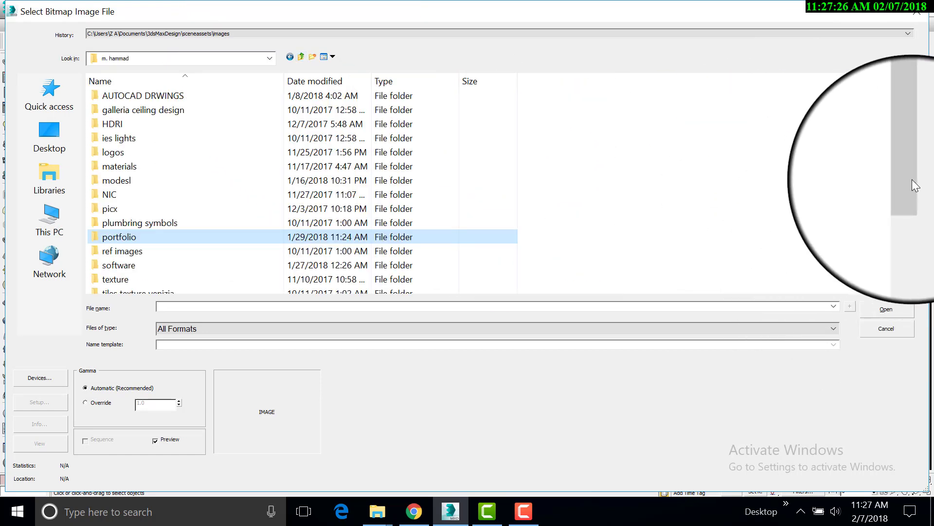
Show the folder's files as thumbnails and load the PNG image "logo psd" as the colour bitmap.
{"action": "left_click_drag", "start_coordinate": [912, 179], "coordinate": [902, 258]}
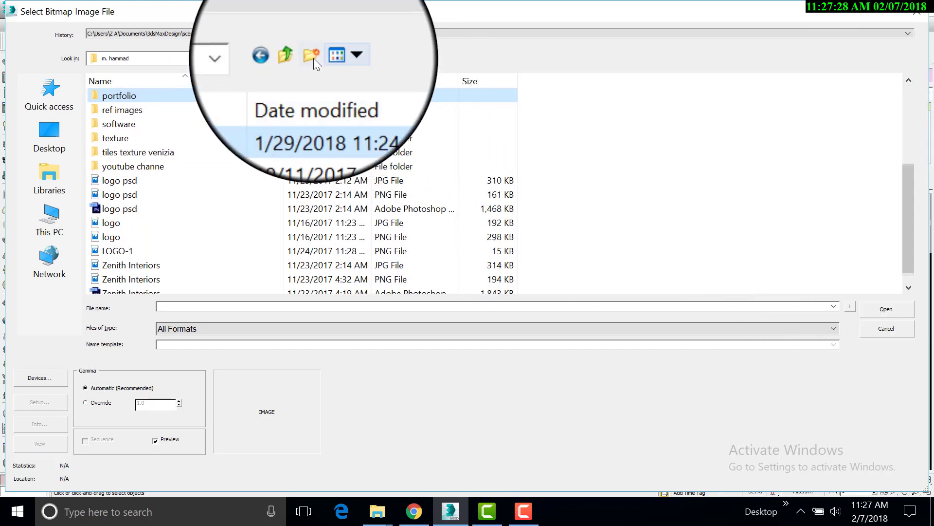
{"action": "left_click", "coordinate": [333, 57]}
{"action": "left_click", "coordinate": [336, 89]}
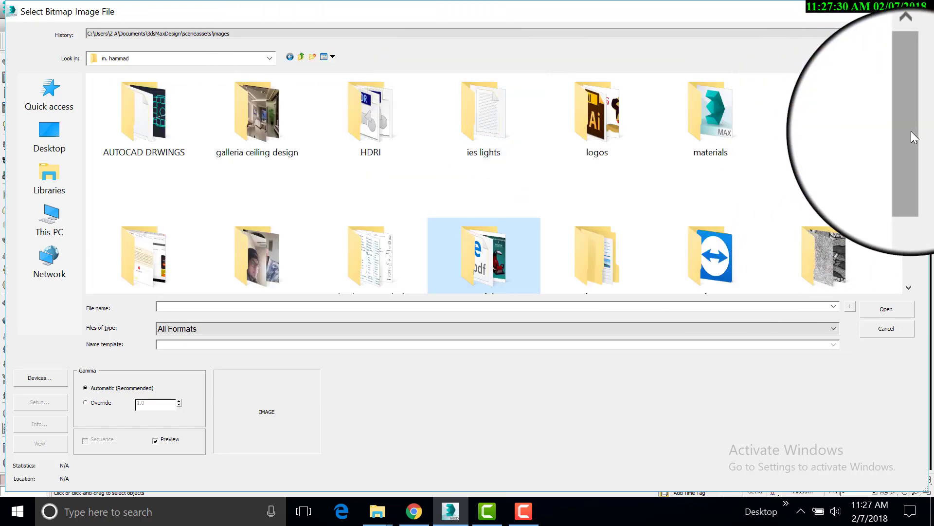
{"action": "left_click_drag", "start_coordinate": [911, 131], "coordinate": [902, 255]}
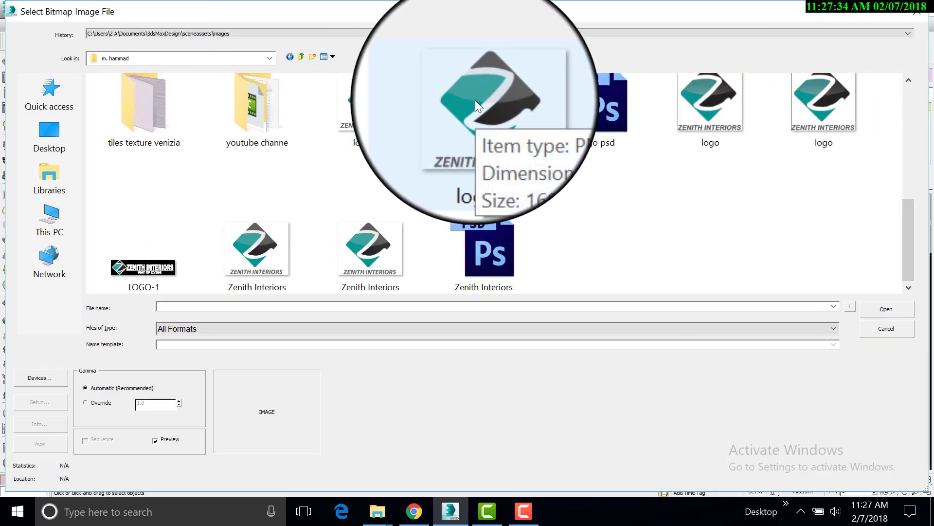
{"action": "double_click", "coordinate": [474, 100]}
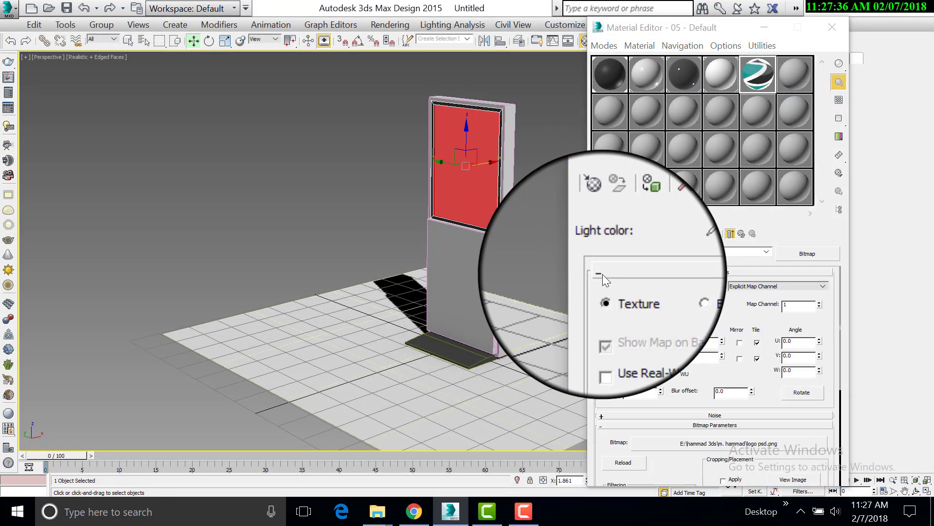
Assign the light material to the selected screen polygon and copy its colour map into the opacity slot.
{"action": "left_click", "coordinate": [625, 234]}
{"action": "left_click", "coordinate": [725, 232]}
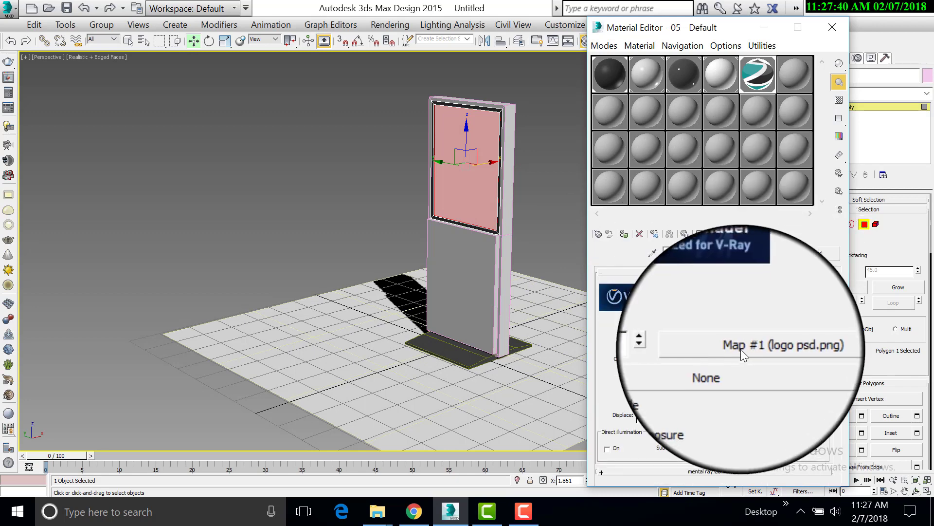
{"action": "left_click_drag", "start_coordinate": [740, 364], "coordinate": [733, 362]}
{"action": "left_click", "coordinate": [691, 307]}
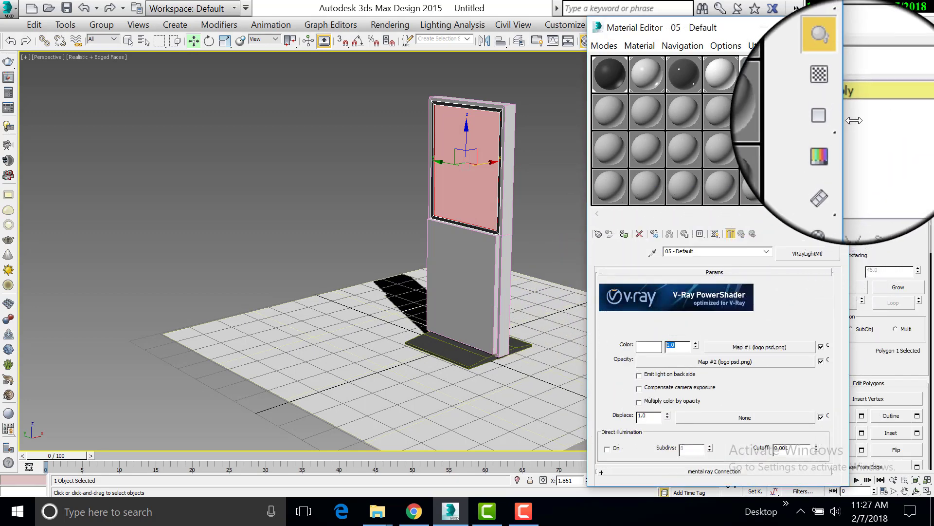
Add a UVW Map modifier to the screen object and set its mapping to Box.
{"action": "left_click", "coordinate": [869, 95]}
{"action": "scroll", "coordinate": [857, 292], "scroll_direction": "down", "scroll_amount": 10}
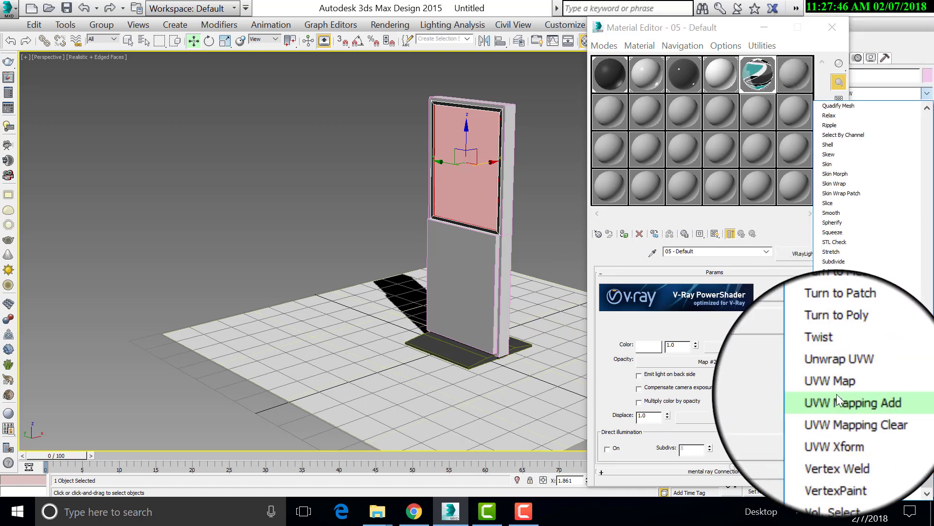
{"action": "left_click", "coordinate": [836, 387]}
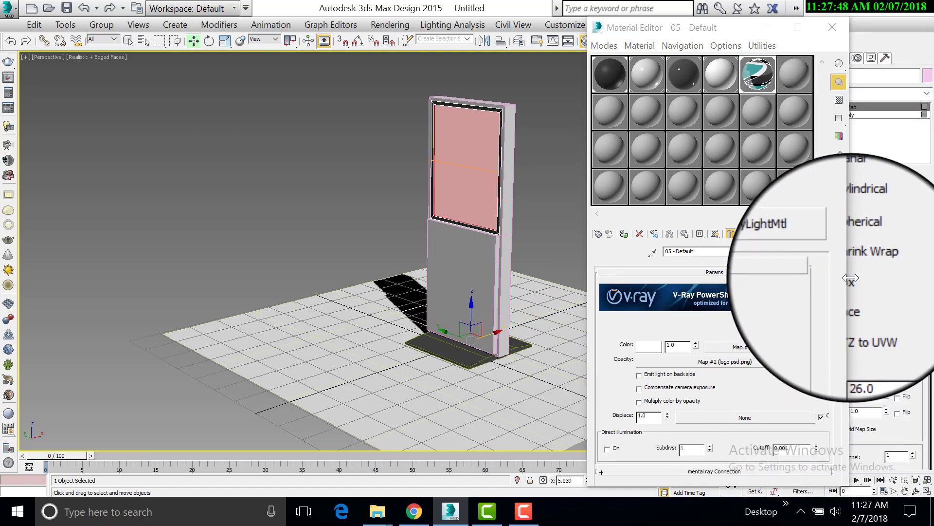
{"action": "left_click_drag", "start_coordinate": [728, 30], "coordinate": [699, 28]}
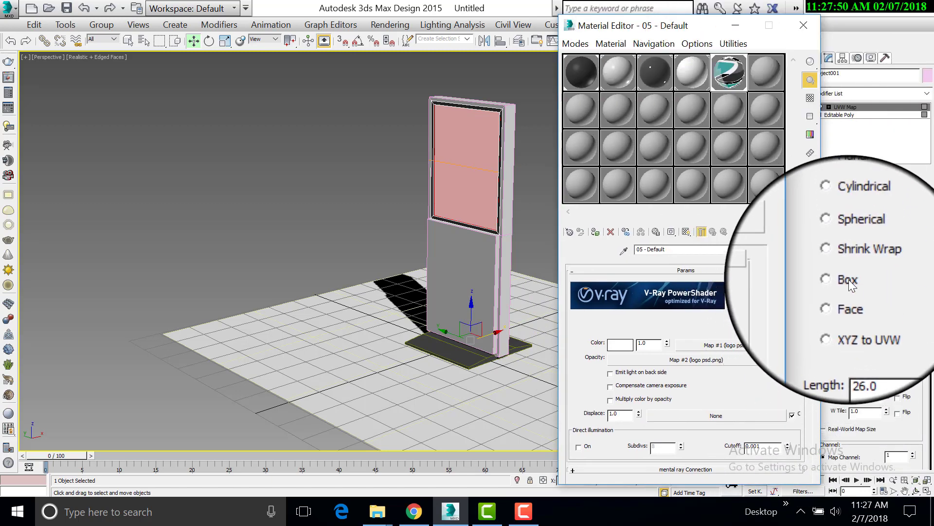
{"action": "left_click", "coordinate": [849, 280]}
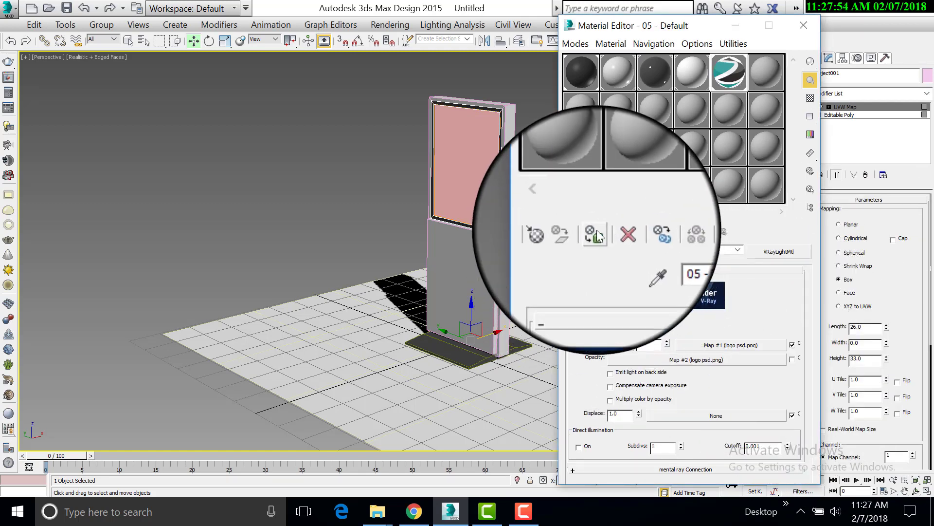
Assign the logo light material to the screen object again, turn on its viewport display, and check the Editable Poly level before returning to UVW Map.
{"action": "left_click", "coordinate": [597, 230]}
{"action": "left_click", "coordinate": [690, 233]}
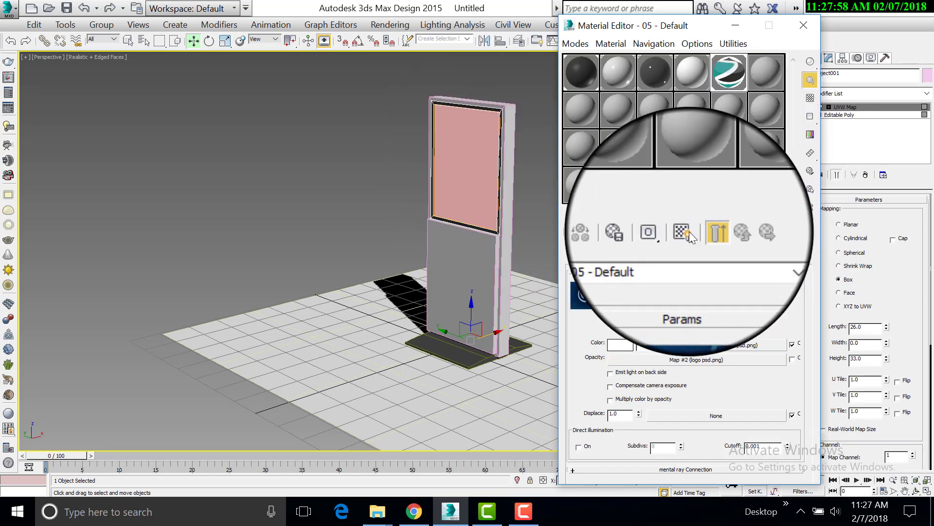
{"action": "left_click", "coordinate": [861, 115]}
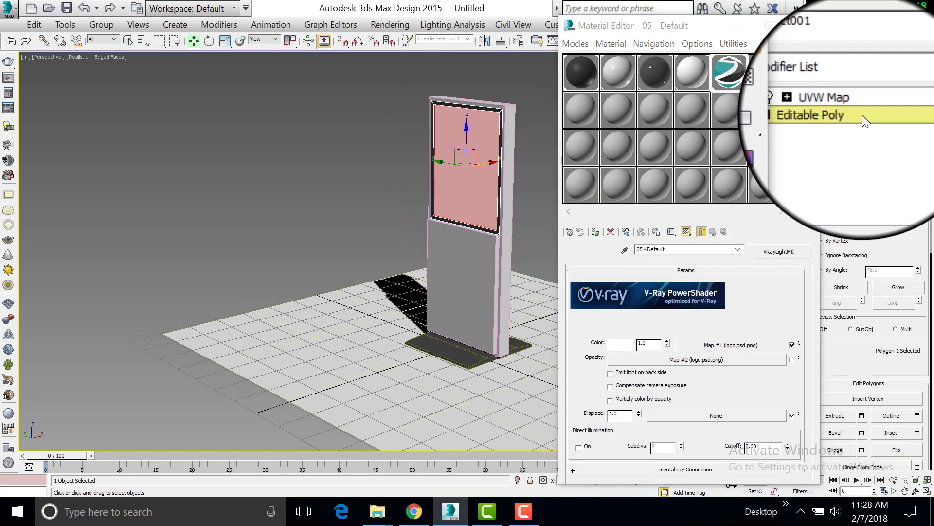
{"action": "left_click", "coordinate": [865, 107]}
Render the perspective view to check the logo on the screen face, and close the frame buffer.
{"action": "left_click", "coordinate": [735, 26]}
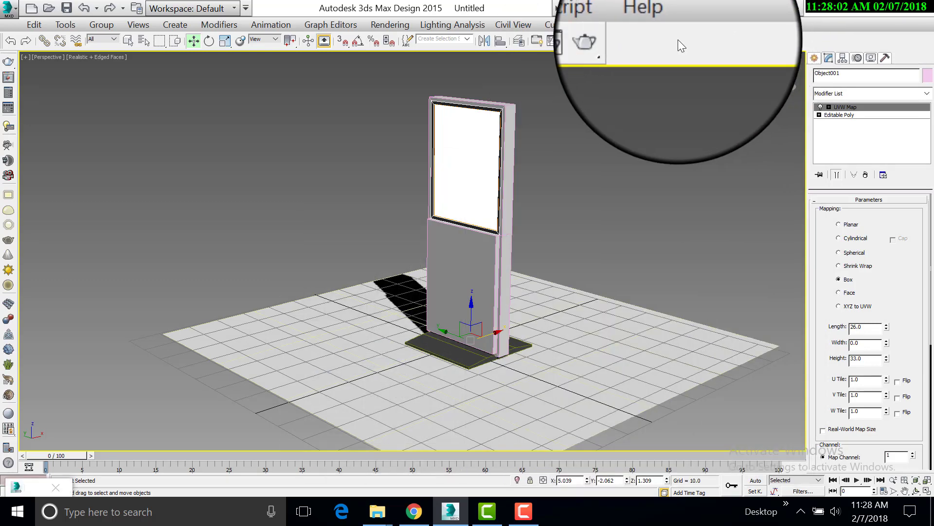
{"action": "left_click", "coordinate": [637, 46]}
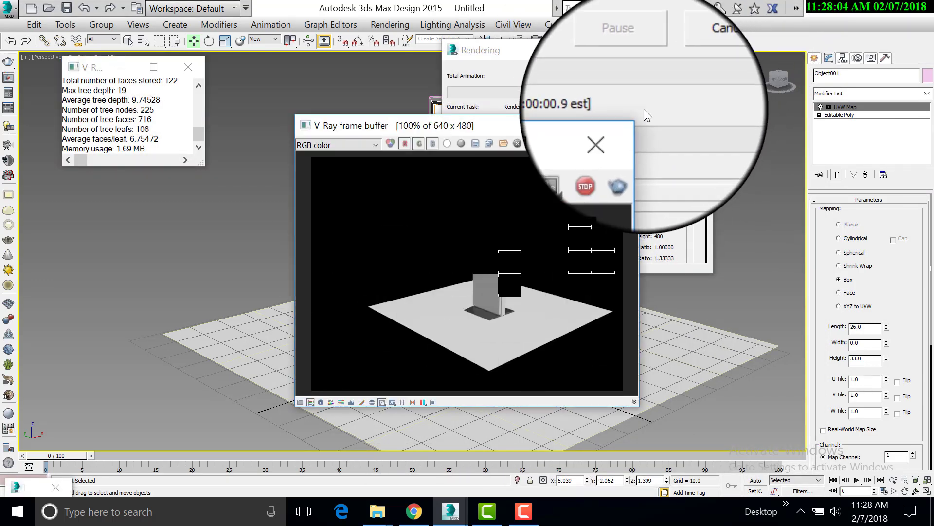
{"action": "left_click", "coordinate": [625, 126]}
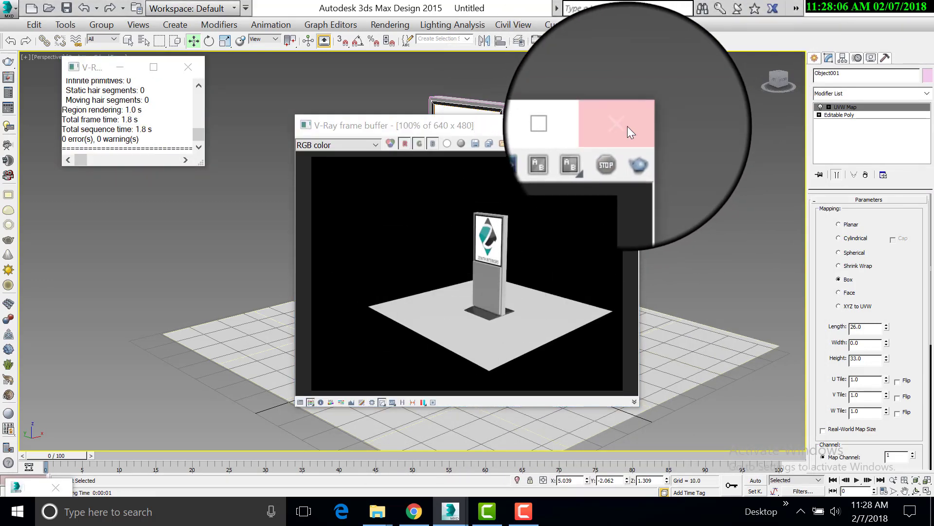
{"action": "left_click", "coordinate": [627, 137]}
Reopen the light material's colour bitmap for replacement and browse to the "metro cash n carry" folder.
{"action": "key", "text": "m"}
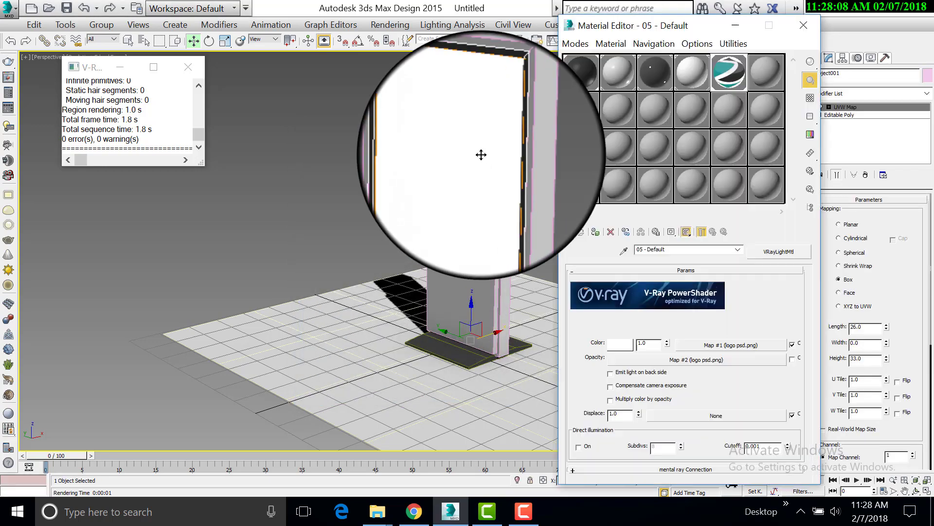
{"action": "left_click", "coordinate": [732, 346]}
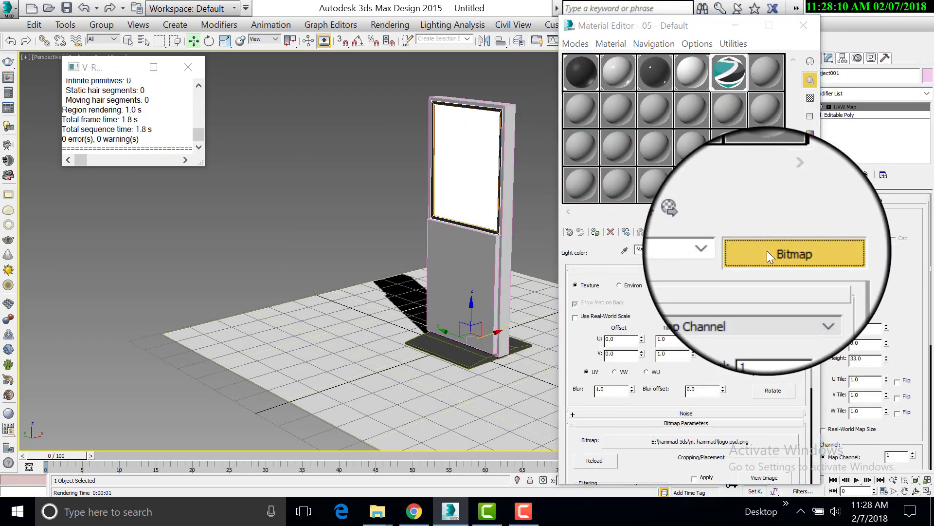
{"action": "left_click", "coordinate": [768, 251]}
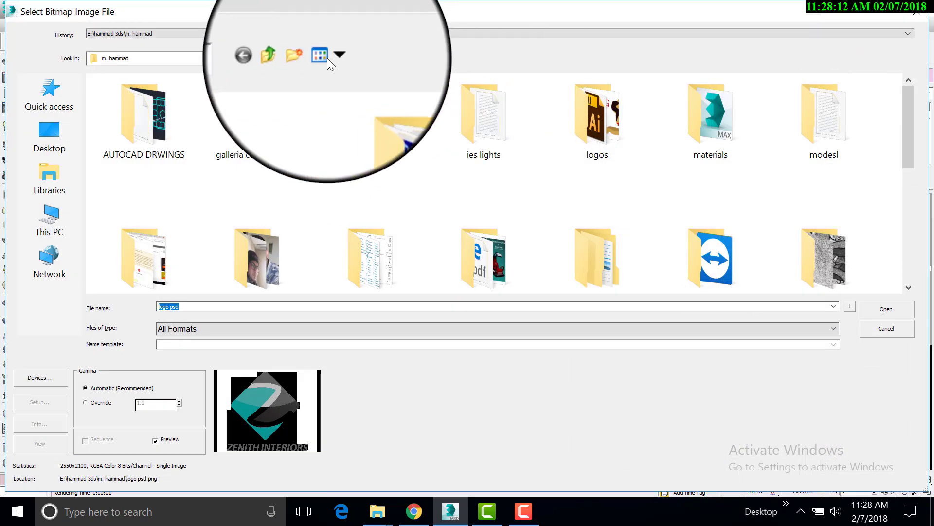
{"action": "left_click", "coordinate": [301, 57]}
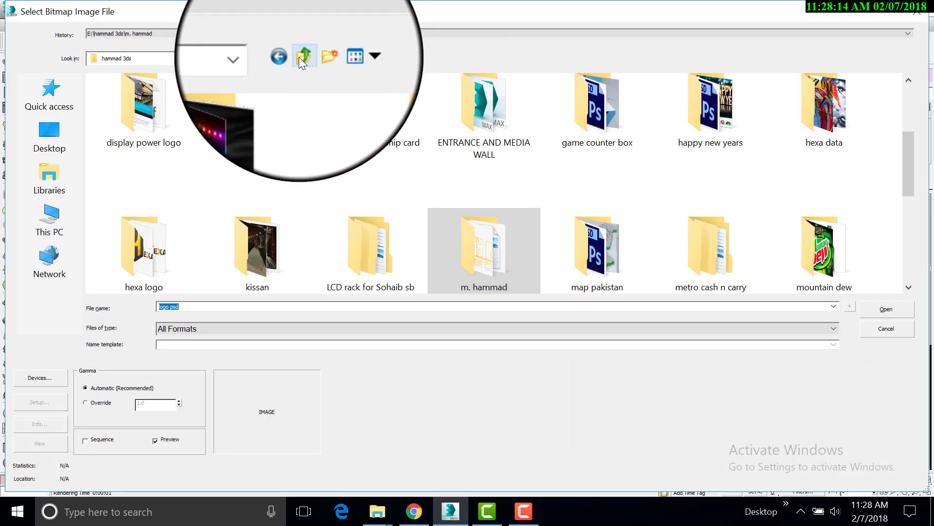
{"action": "left_click", "coordinate": [483, 114]}
{"action": "scroll", "coordinate": [483, 114], "scroll_direction": "down", "scroll_amount": 2}
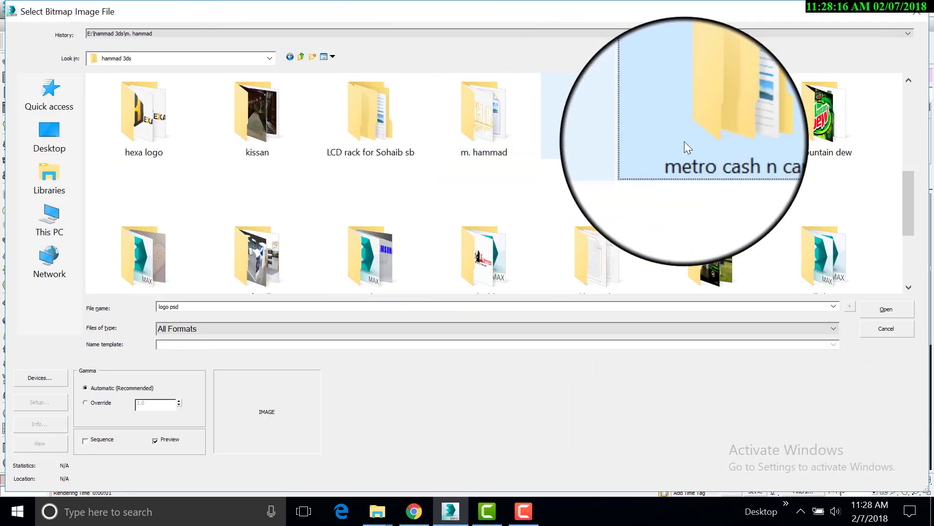
{"action": "double_click", "coordinate": [708, 121]}
Replace the colour bitmap with the image "shop online screen" from the "logo" folder.
{"action": "double_click", "coordinate": [212, 96]}
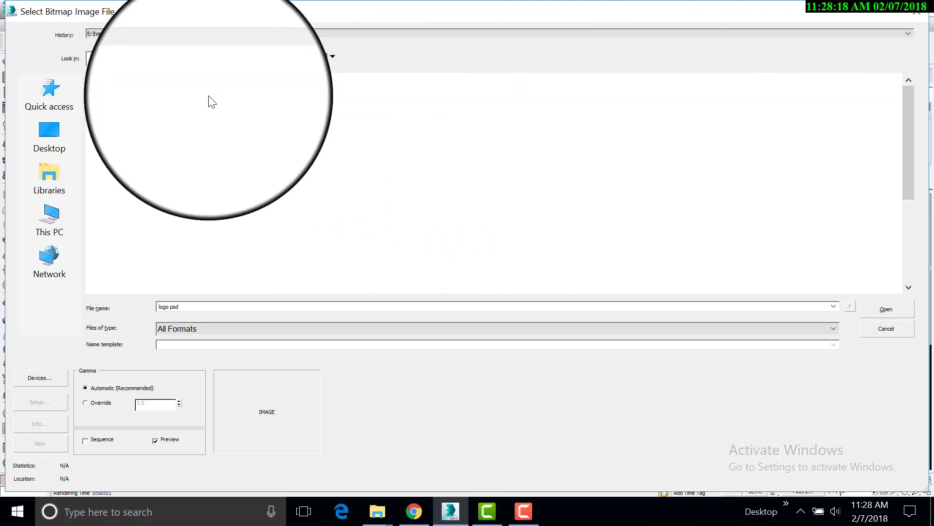
{"action": "left_click", "coordinate": [301, 56]}
{"action": "double_click", "coordinate": [194, 108]}
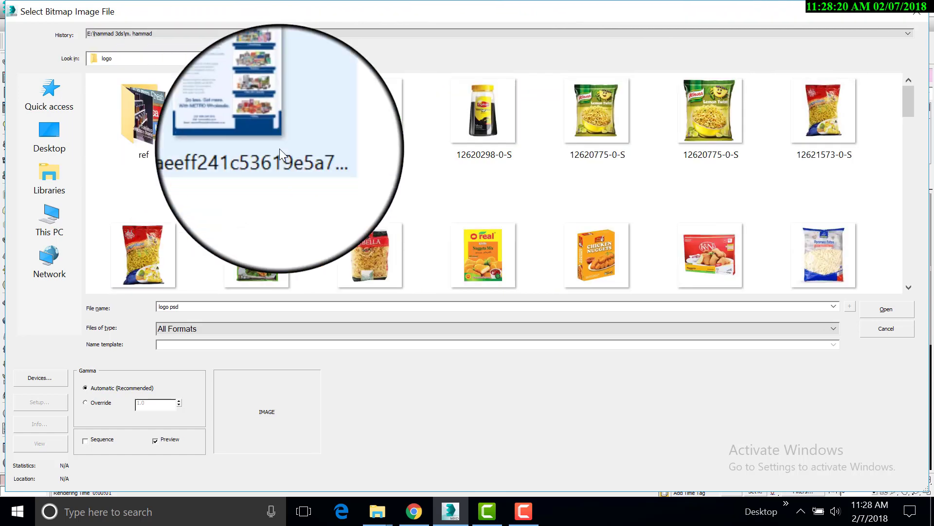
{"action": "left_click_drag", "start_coordinate": [909, 101], "coordinate": [912, 262]}
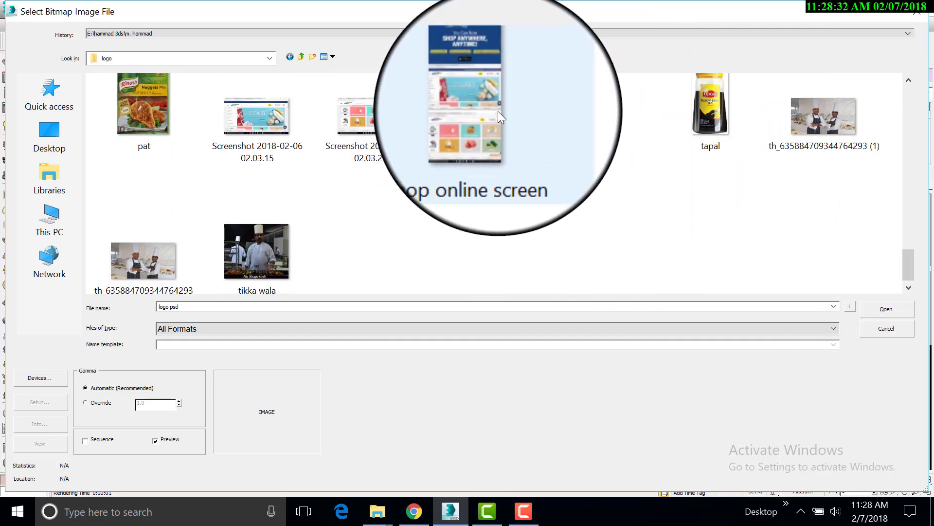
{"action": "double_click", "coordinate": [480, 118]}
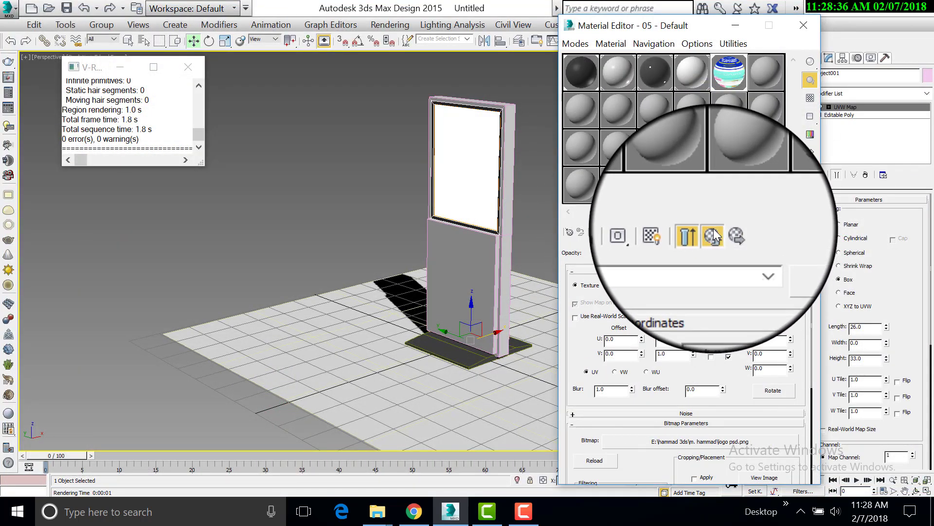
Copy the "shop online screen" colour map into the light material's opacity slot, using the Copy method.
{"action": "left_click", "coordinate": [702, 231]}
{"action": "left_click_drag", "start_coordinate": [726, 337], "coordinate": [701, 355]}
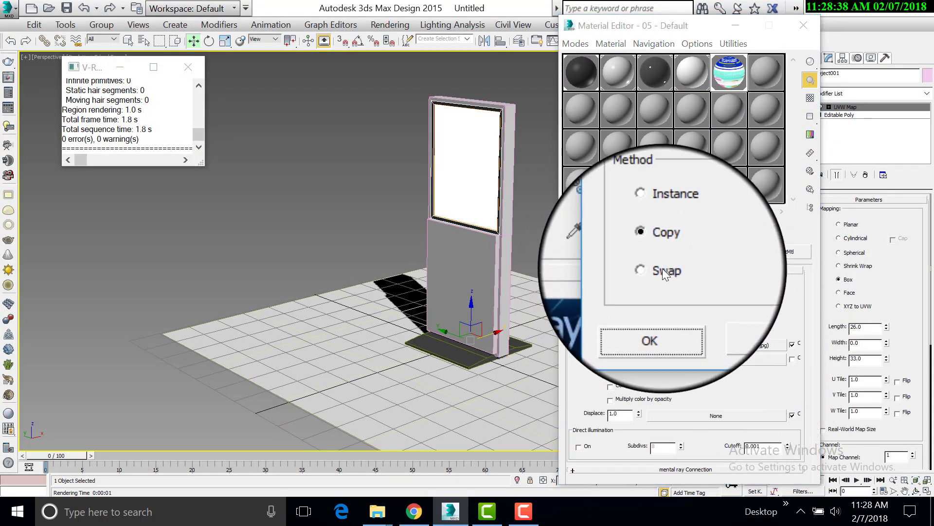
{"action": "left_click", "coordinate": [661, 298]}
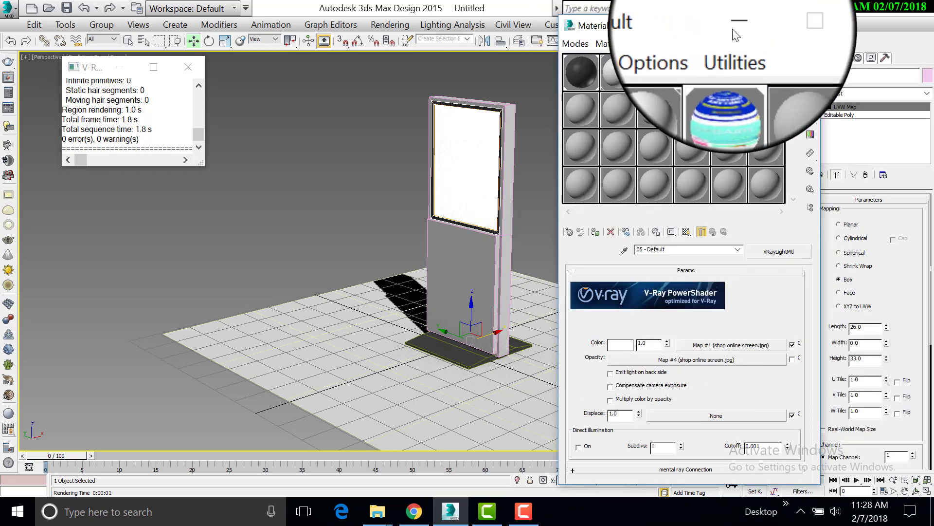
Minimize the Material Editor, render the perspective view to check the screen face, then close the frame buffer and clear the selection.
{"action": "left_click", "coordinate": [736, 26]}
{"action": "left_click", "coordinate": [636, 40]}
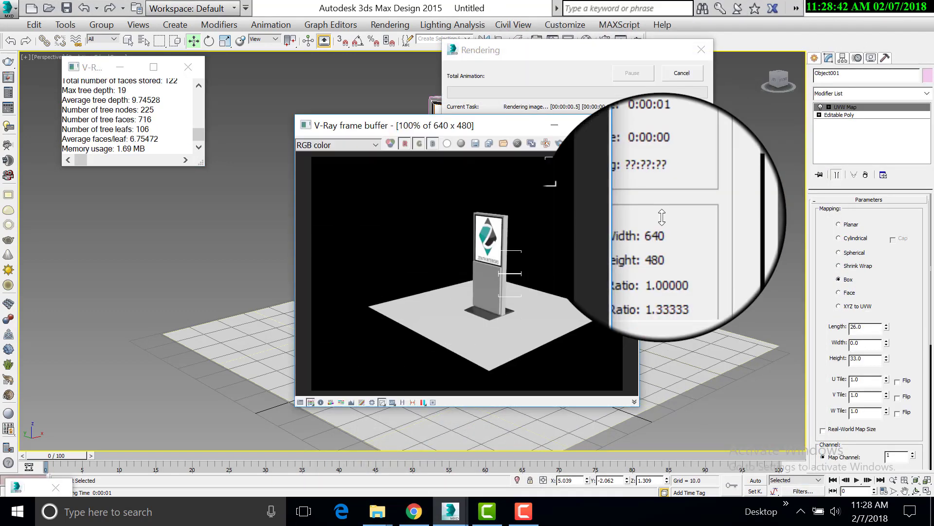
{"action": "left_click", "coordinate": [624, 125]}
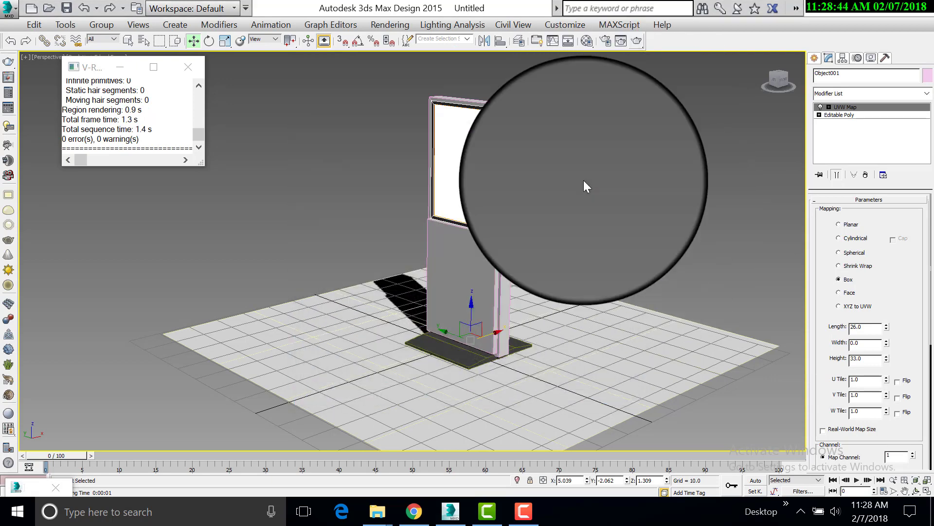
{"action": "left_click", "coordinate": [583, 180]}
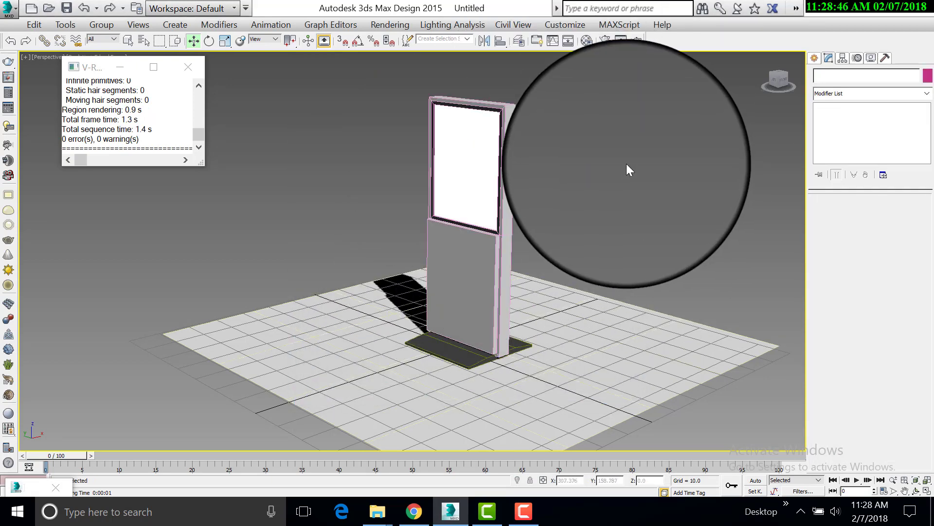
Create a V-Ray plane light in the top view beside the display, with half-length about 33.3 and half-width about 54.7.
{"action": "left_click", "coordinate": [817, 58]}
{"action": "left_click", "coordinate": [841, 78]}
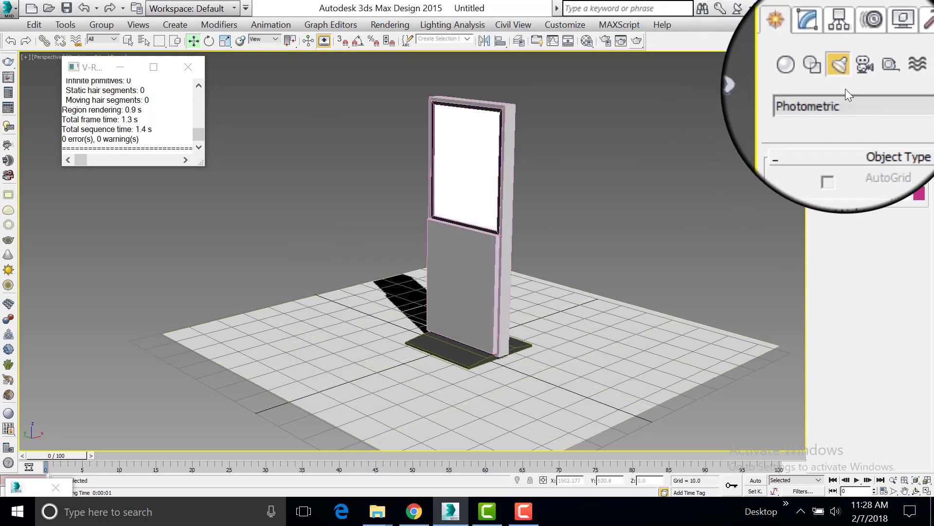
{"action": "left_click", "coordinate": [843, 98]}
{"action": "left_click", "coordinate": [825, 118]}
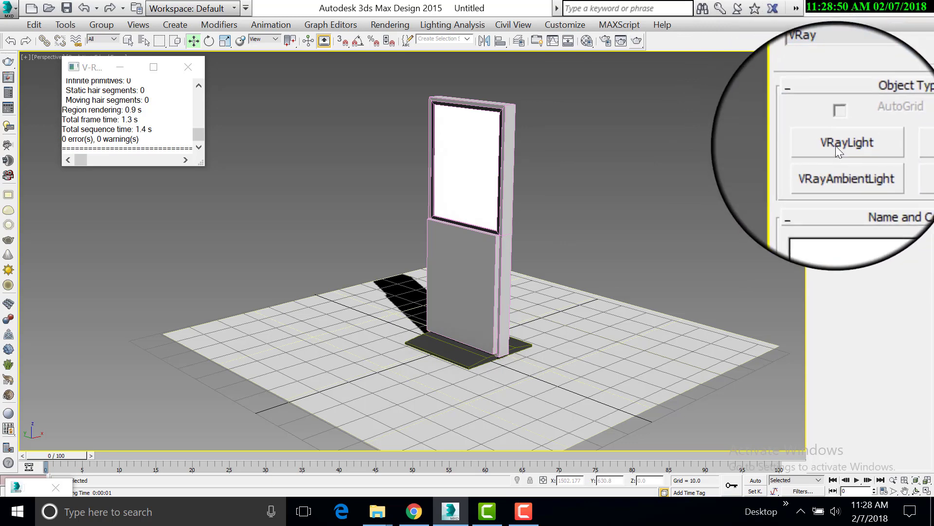
{"action": "left_click", "coordinate": [841, 145]}
{"action": "key", "text": "alt+w"}
{"action": "right_click", "coordinate": [211, 194]}
{"action": "key", "text": "alt+w"}
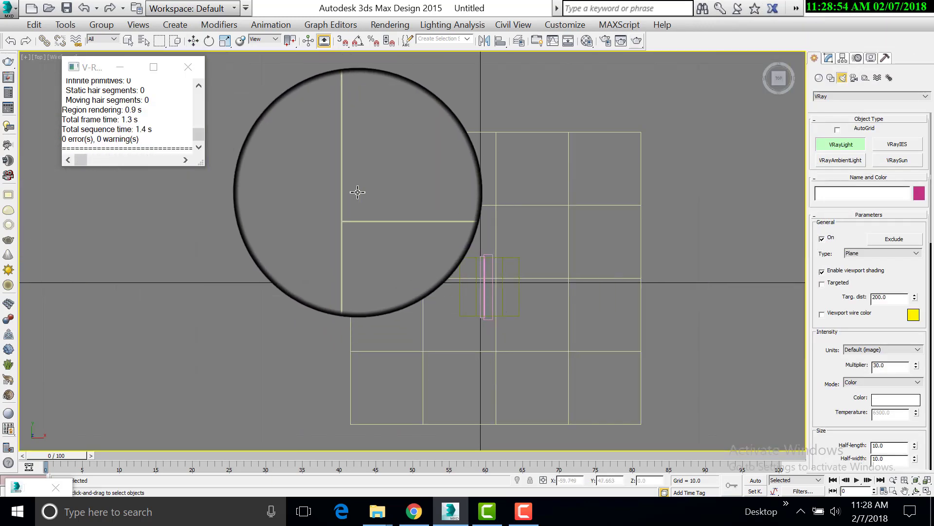
{"action": "left_click_drag", "start_coordinate": [350, 178], "coordinate": [496, 416]}
Raise the plane light above the display in the left view, to a height of about Z 84.
{"action": "key", "text": "alt+w"}
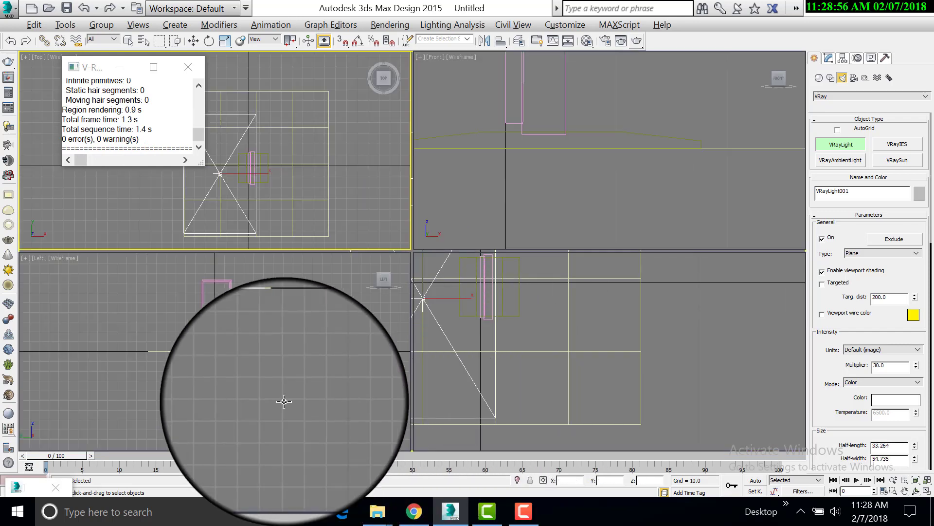
{"action": "right_click", "coordinate": [328, 370]}
{"action": "key", "text": "alt+w"}
{"action": "key", "text": "w"}
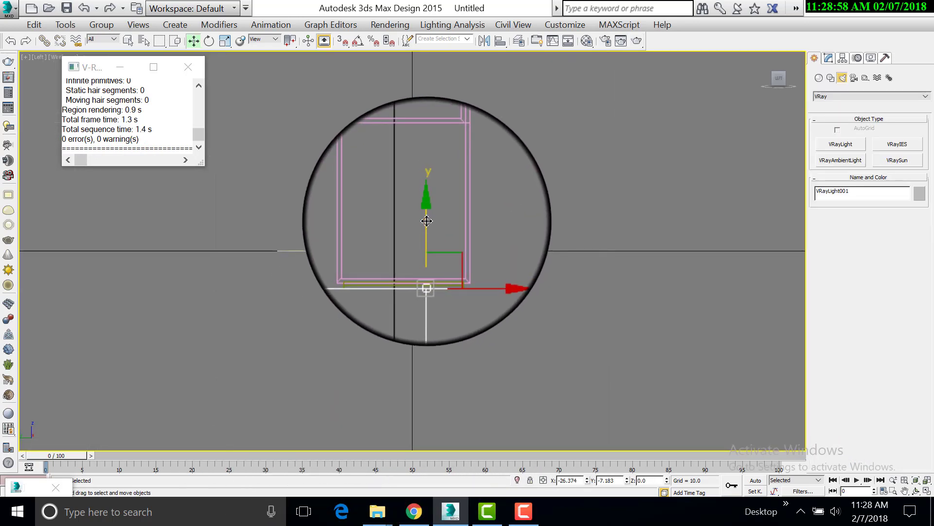
Rotate the light in the front view to aim down at the display and move it to about X -90.7, Z 102.6.
{"action": "key", "text": "alt+w"}
{"action": "right_click", "coordinate": [538, 176]}
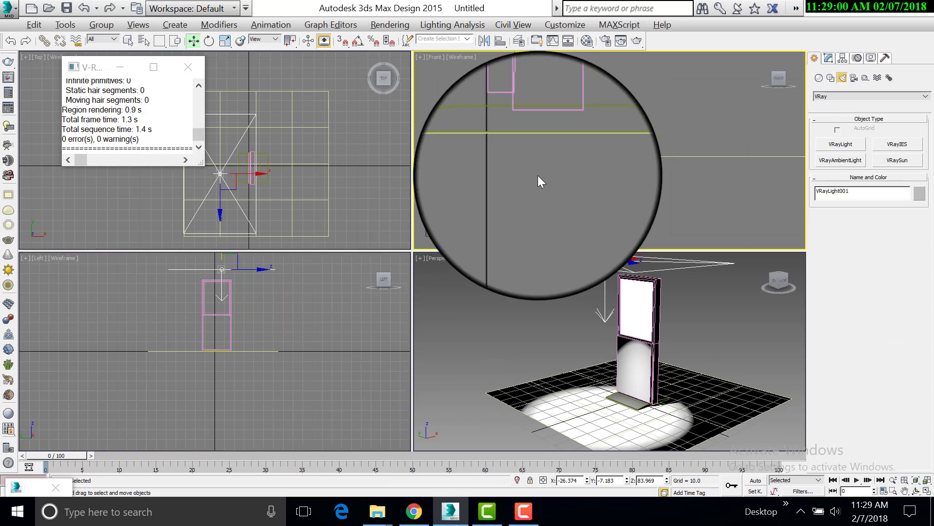
{"action": "key", "text": "alt+w"}
{"action": "scroll", "coordinate": [500, 248], "scroll_direction": "down", "scroll_amount": 3}
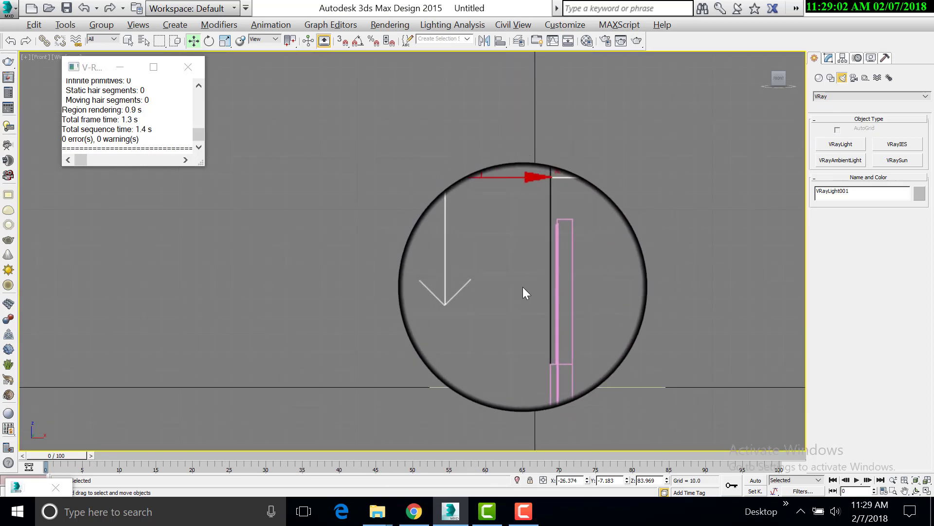
{"action": "key", "text": "e"}
{"action": "left_click_drag", "start_coordinate": [537, 240], "coordinate": [516, 241]}
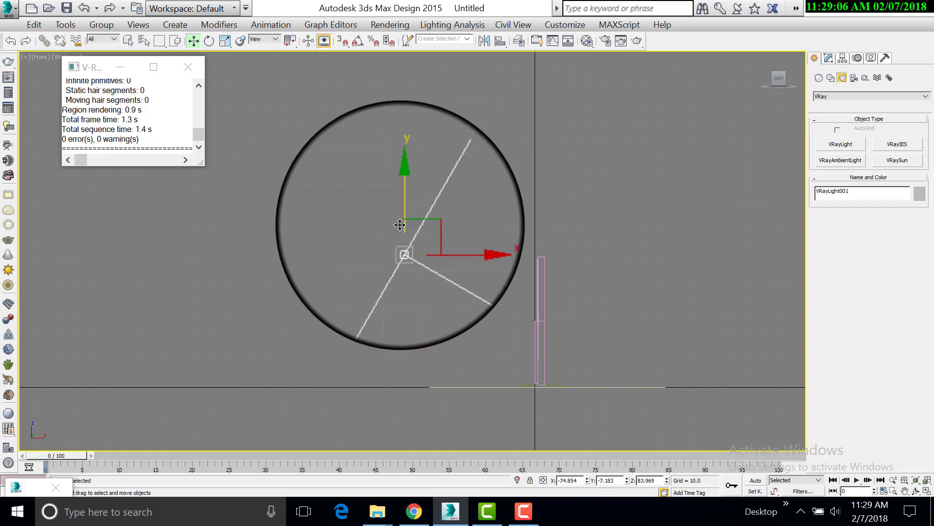
{"action": "left_click_drag", "start_coordinate": [430, 211], "coordinate": [406, 209]}
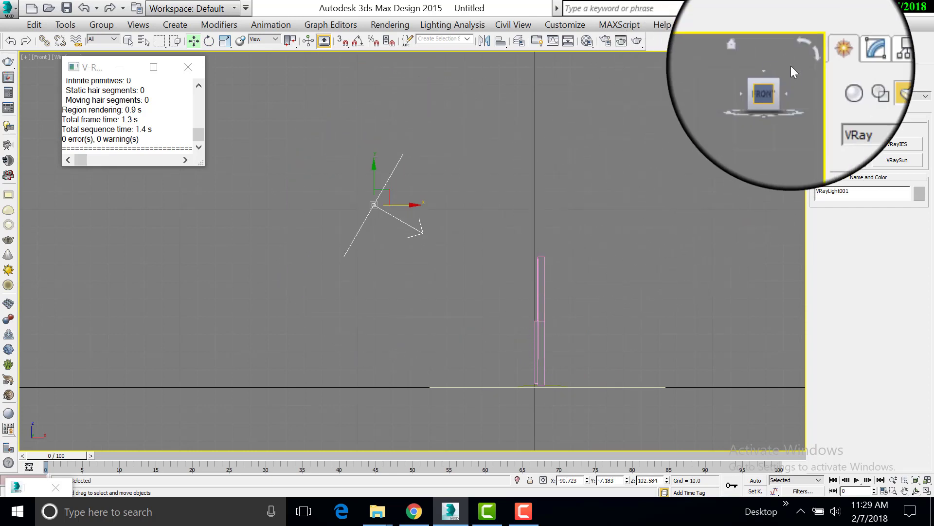
Make the first light invisible, set its sampling subdivs to 30, and deselect it.
{"action": "left_click", "coordinate": [828, 57]}
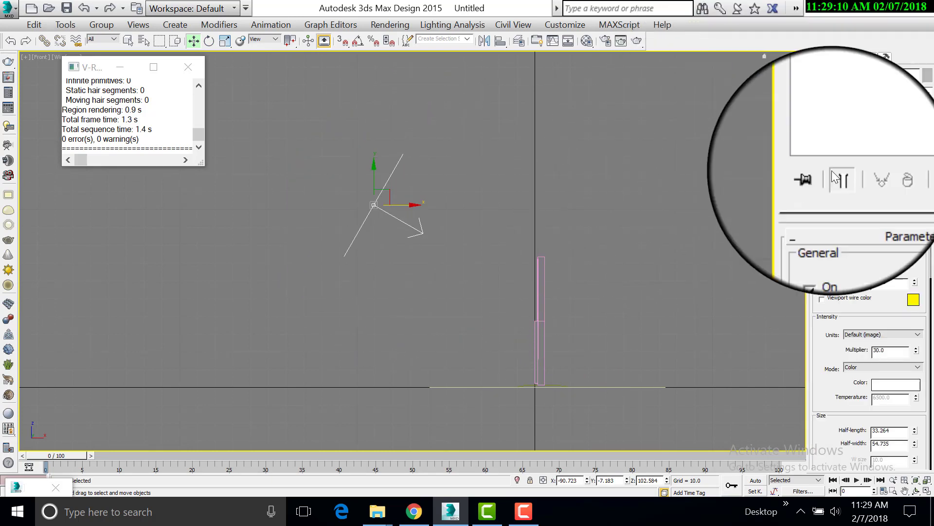
{"action": "left_click", "coordinate": [864, 354]}
{"action": "key", "text": "Return"}
{"action": "scroll", "coordinate": [835, 380], "scroll_direction": "down", "scroll_amount": 3}
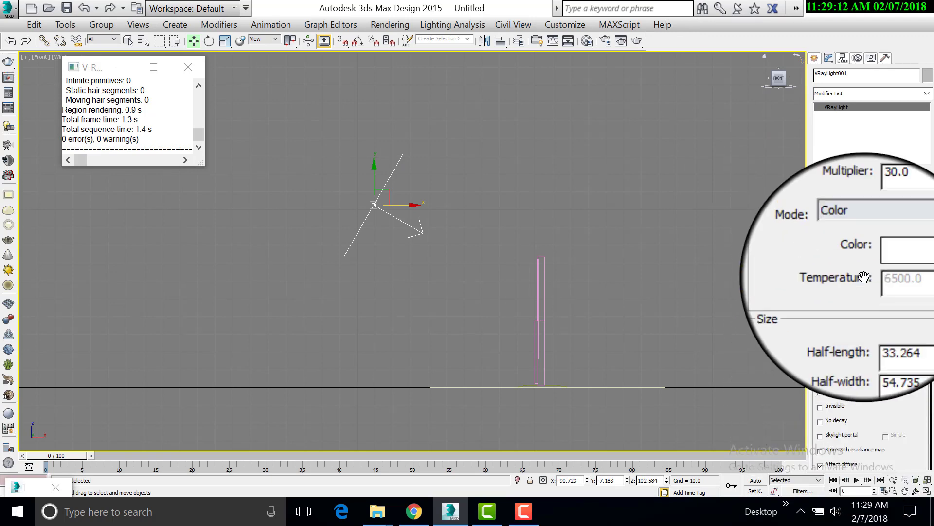
{"action": "scroll", "coordinate": [837, 394], "scroll_direction": "down", "scroll_amount": 5}
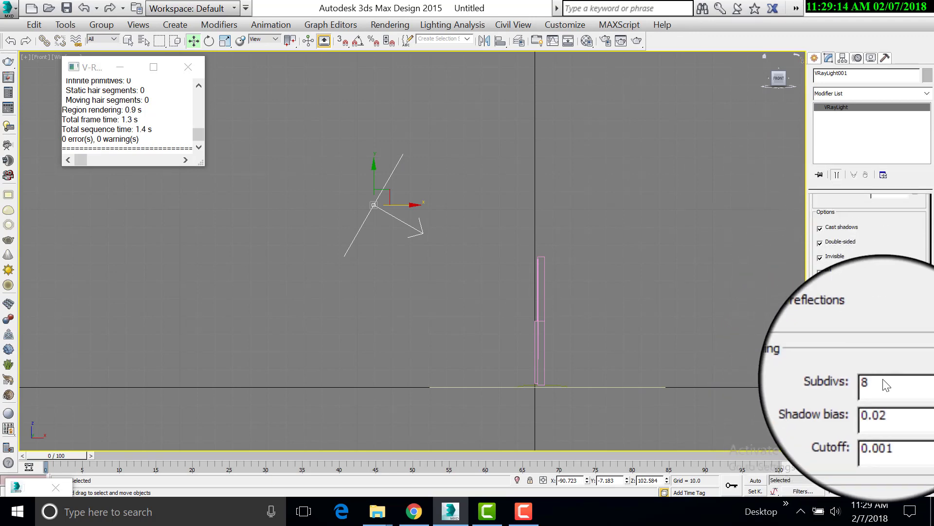
{"action": "left_click_drag", "start_coordinate": [820, 380], "coordinate": [813, 377]}
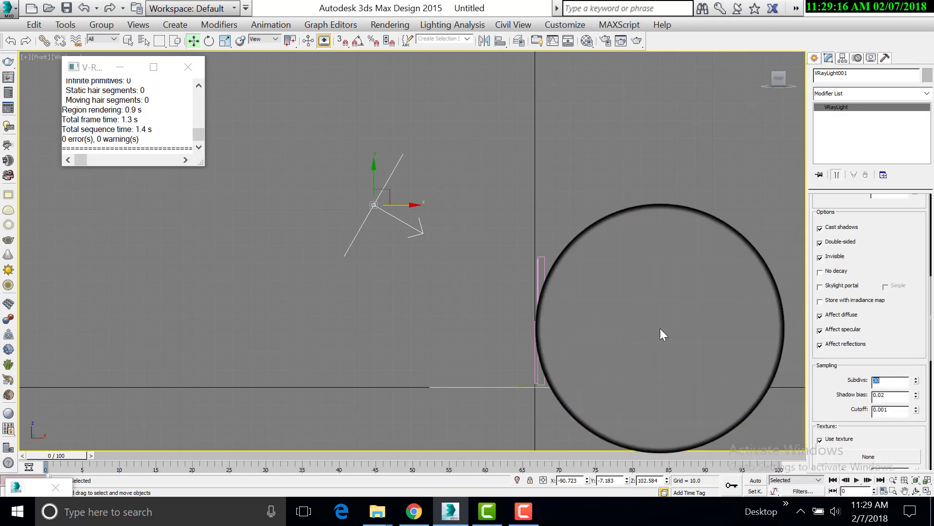
{"action": "left_click", "coordinate": [438, 232]}
Create a second V-Ray plane light over the display in the front view, with half-length about 61.9 and half-width about 35.3.
{"action": "key", "text": "alt+w"}
{"action": "left_click", "coordinate": [270, 298]}
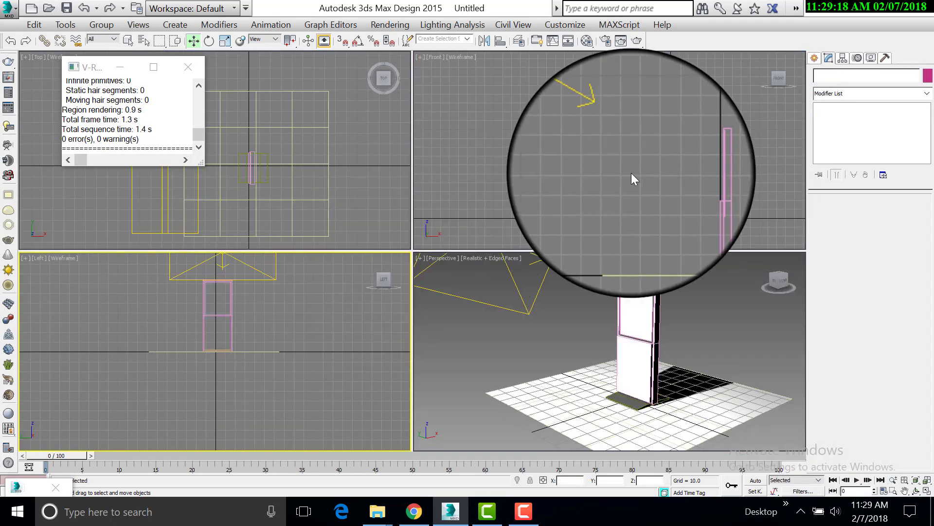
{"action": "left_click", "coordinate": [633, 174]}
{"action": "key", "text": "alt+w"}
{"action": "left_click", "coordinate": [814, 58]}
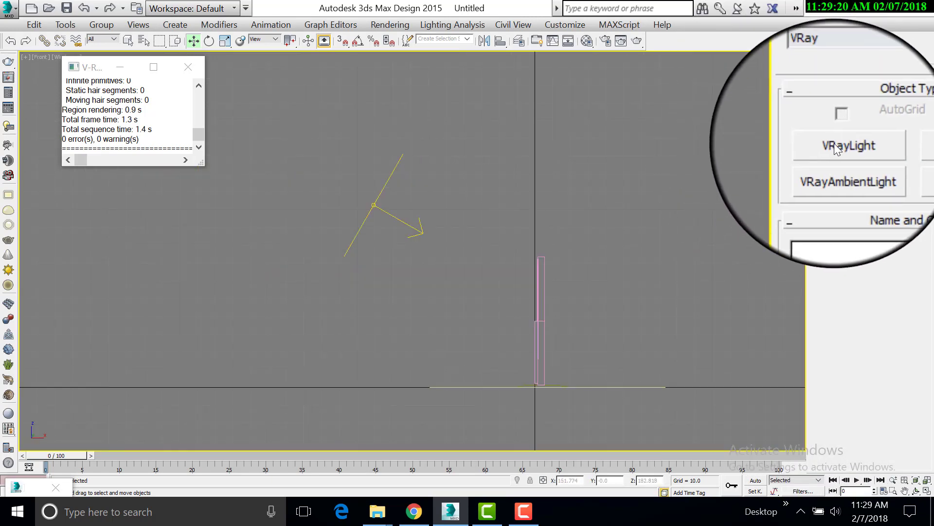
{"action": "left_click", "coordinate": [841, 144]}
Move the second light in the top view to the open side of the floor, at about X -8.6, Y -76.7.
{"action": "key", "text": "alt+w"}
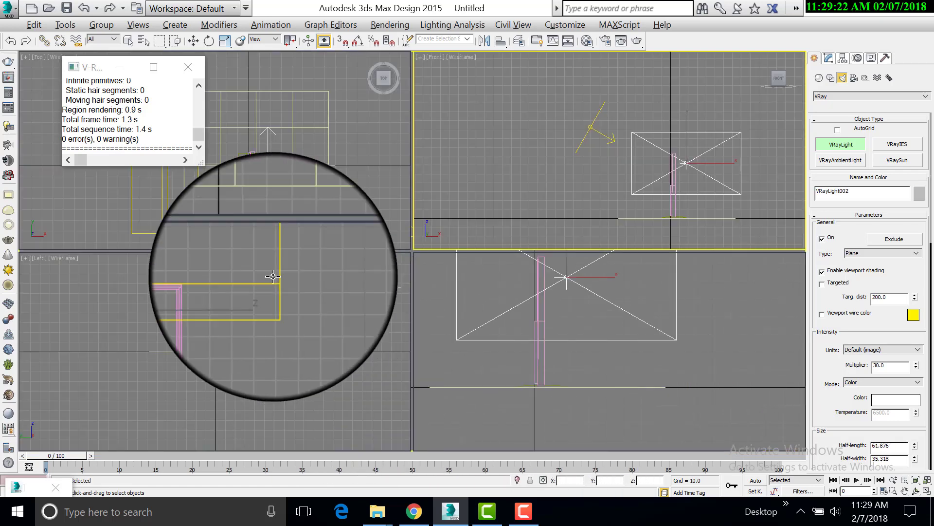
{"action": "right_click", "coordinate": [282, 195]}
{"action": "key", "text": "alt+w"}
{"action": "key", "text": "w"}
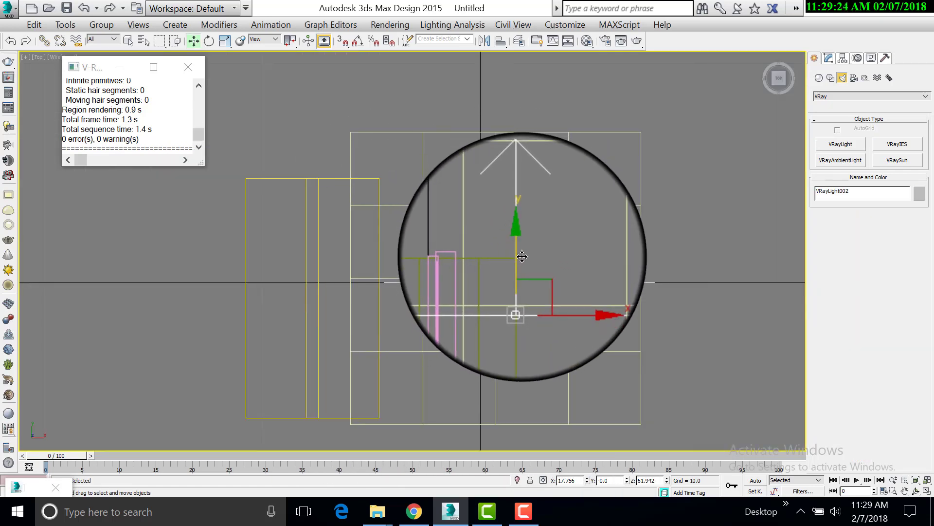
{"action": "scroll", "coordinate": [560, 389], "scroll_direction": "down", "scroll_amount": 5}
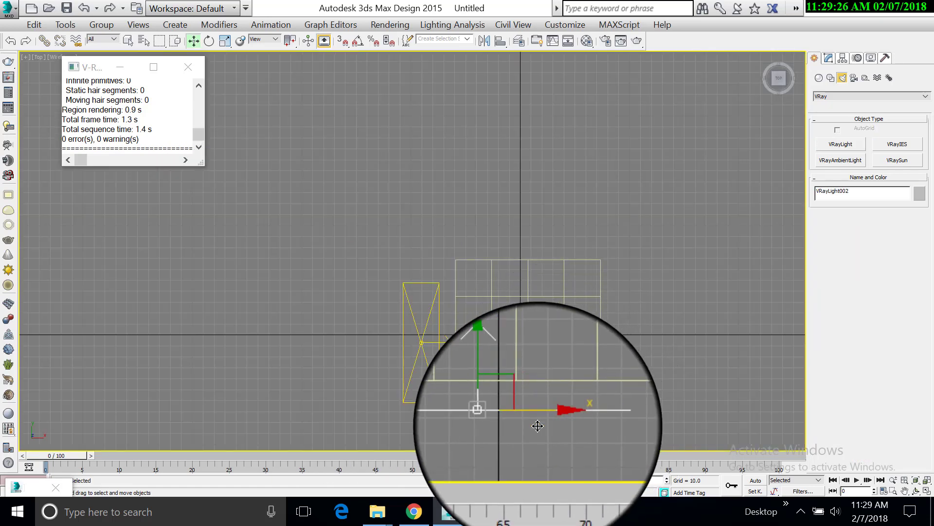
Tilt the second light about 16 degrees down toward the display in the left view and move it to about Y -112.9, Z 76.7.
{"action": "key", "text": "alt+w"}
{"action": "right_click", "coordinate": [301, 402]}
{"action": "key", "text": "alt+w"}
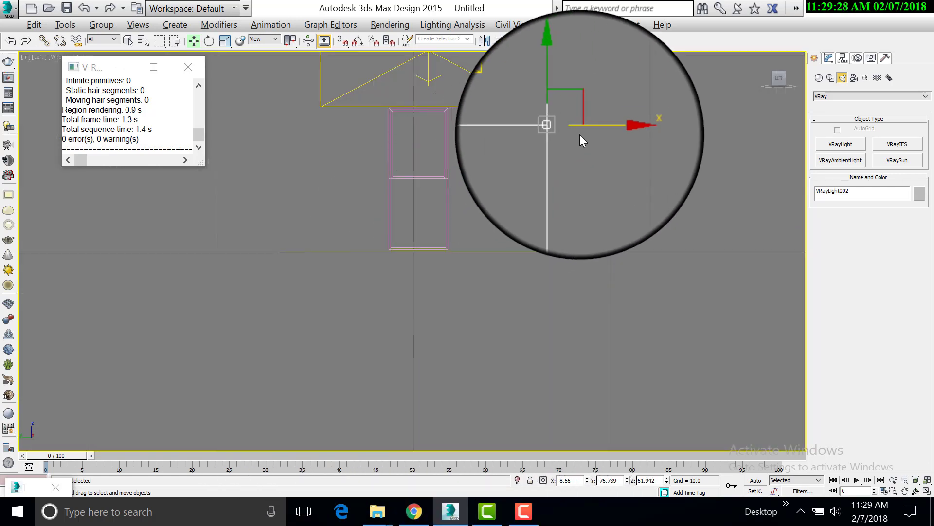
{"action": "key", "text": "e"}
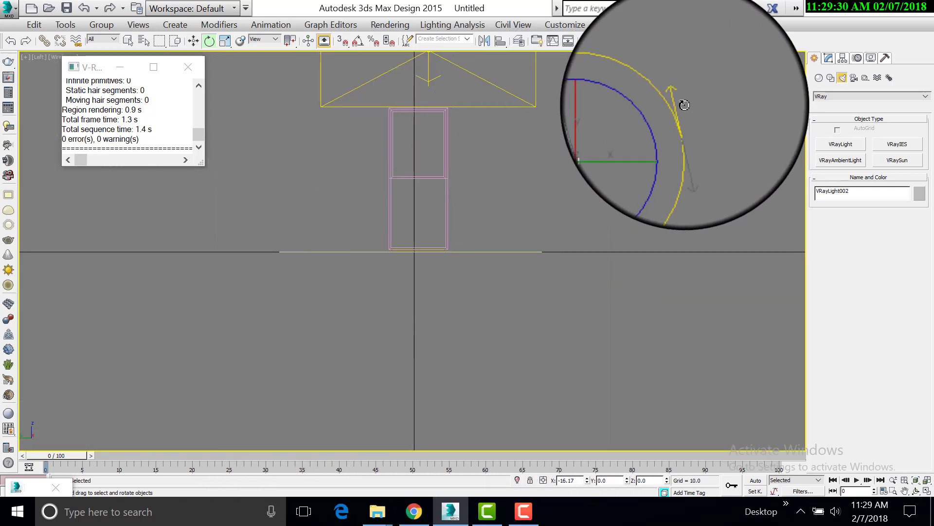
{"action": "key", "text": "w"}
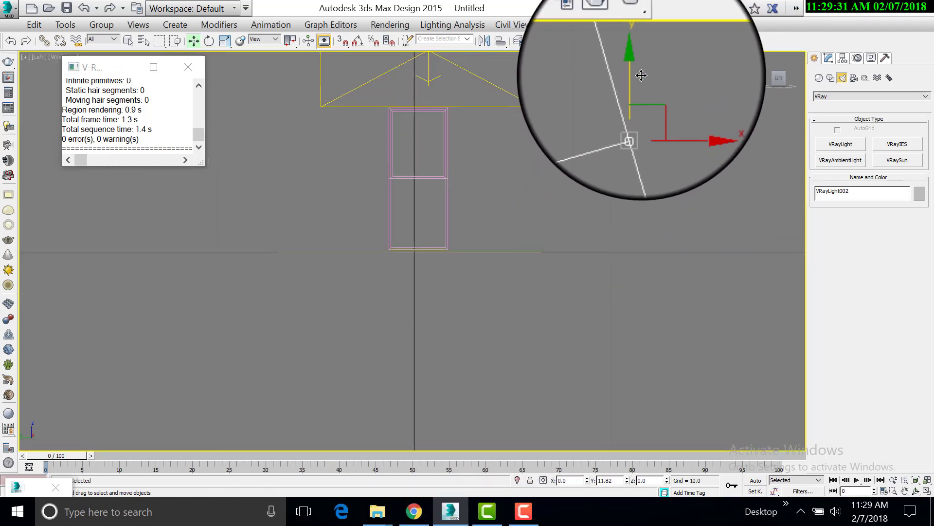
Switch the second light's color mode to Temperature with a value of 5500, and deselect the light.
{"action": "left_click", "coordinate": [828, 57]}
{"action": "scroll", "coordinate": [886, 252], "scroll_direction": "up", "scroll_amount": 5}
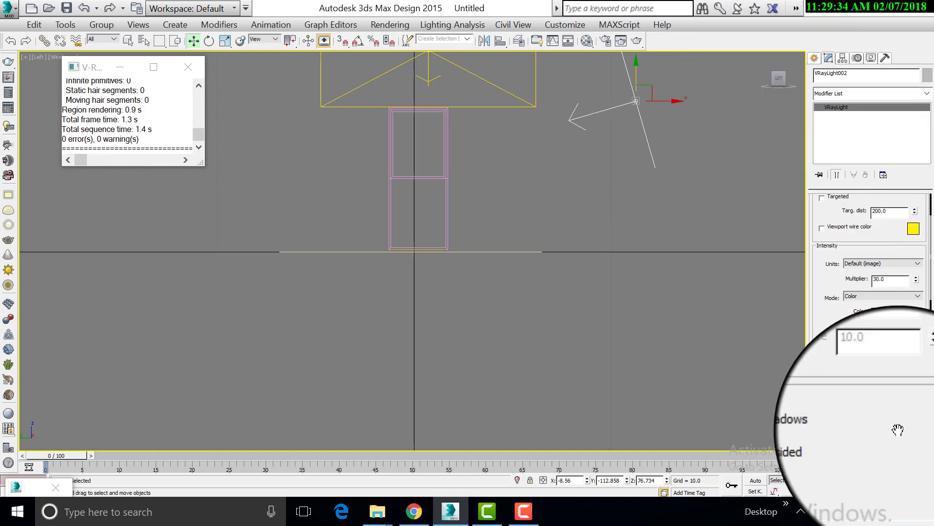
{"action": "scroll", "coordinate": [888, 271], "scroll_direction": "down", "scroll_amount": 3}
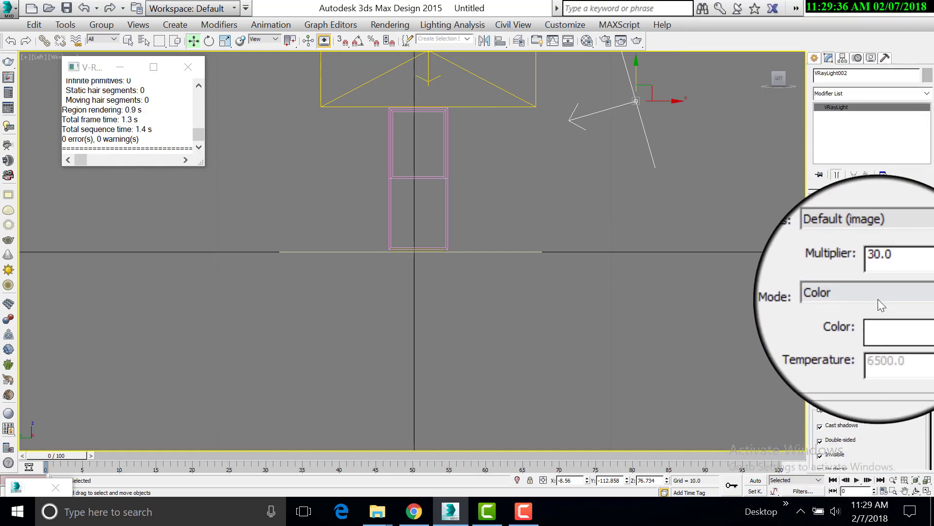
{"action": "left_click", "coordinate": [877, 299]}
{"action": "left_click", "coordinate": [861, 311]}
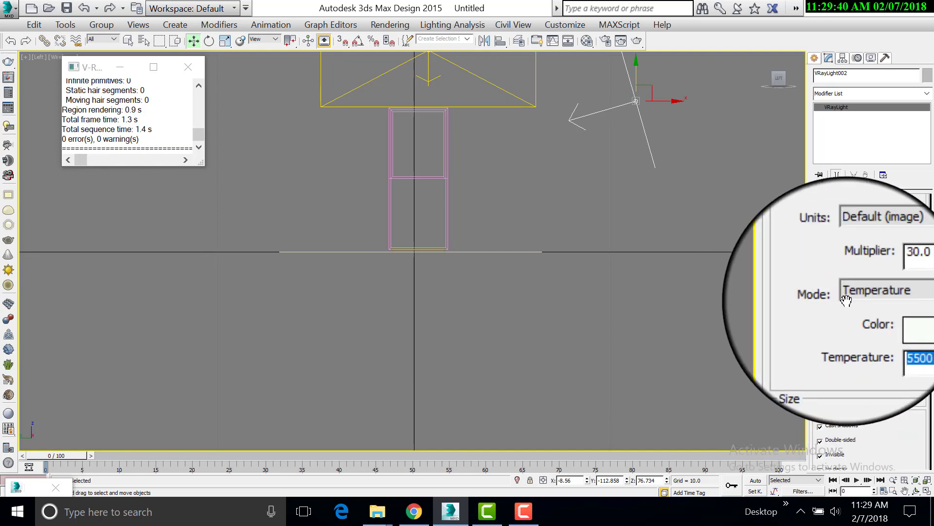
{"action": "left_click", "coordinate": [890, 282]}
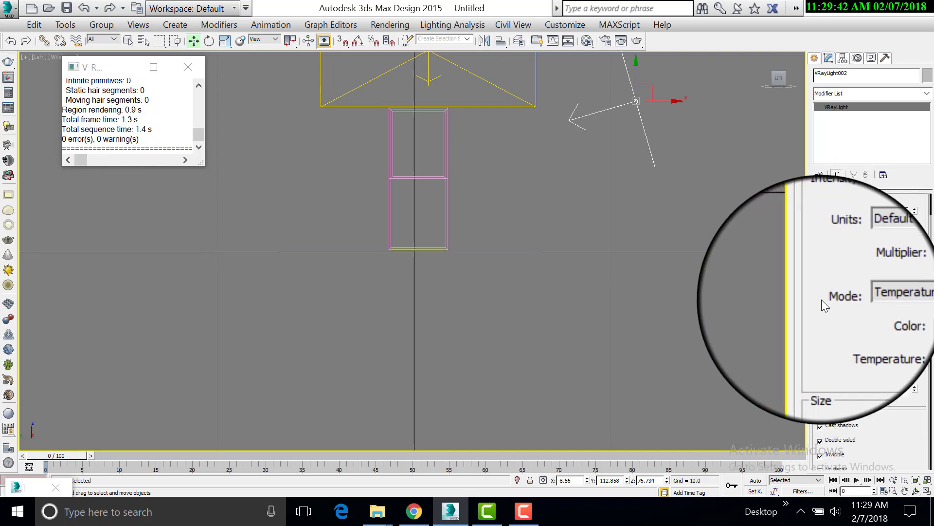
{"action": "left_click", "coordinate": [635, 315]}
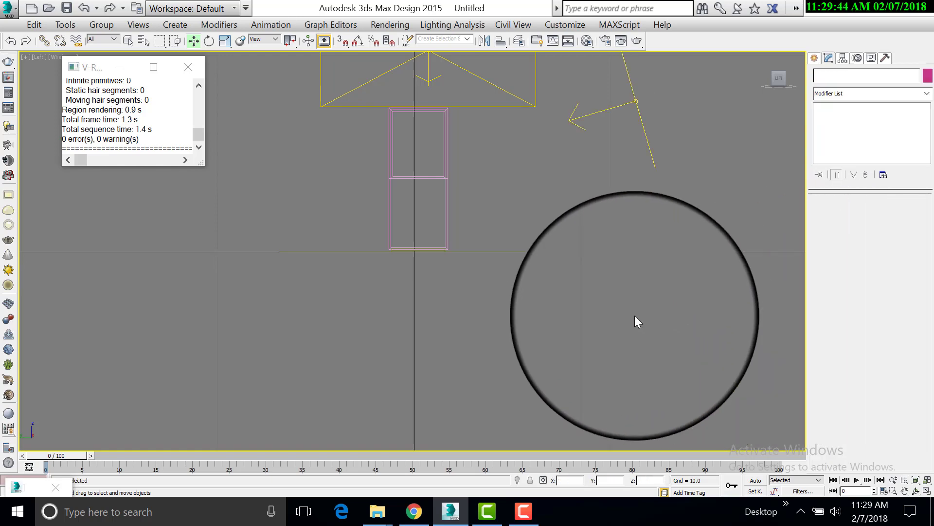
Show the perspective view maximized to review the display with both lights.
{"action": "key", "text": "alt+w"}
{"action": "left_click", "coordinate": [586, 365]}
{"action": "key", "text": "alt+w"}
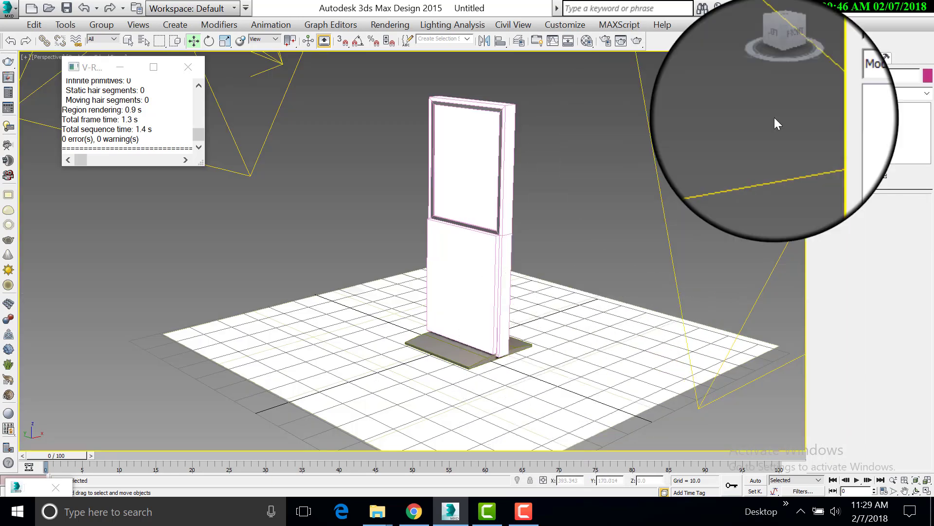
Place a VRayPhysicalCamera in the top view aimed diagonally at the display from about 247 units away, and set its f-number to 8.4.
{"action": "left_click", "coordinate": [811, 59]}
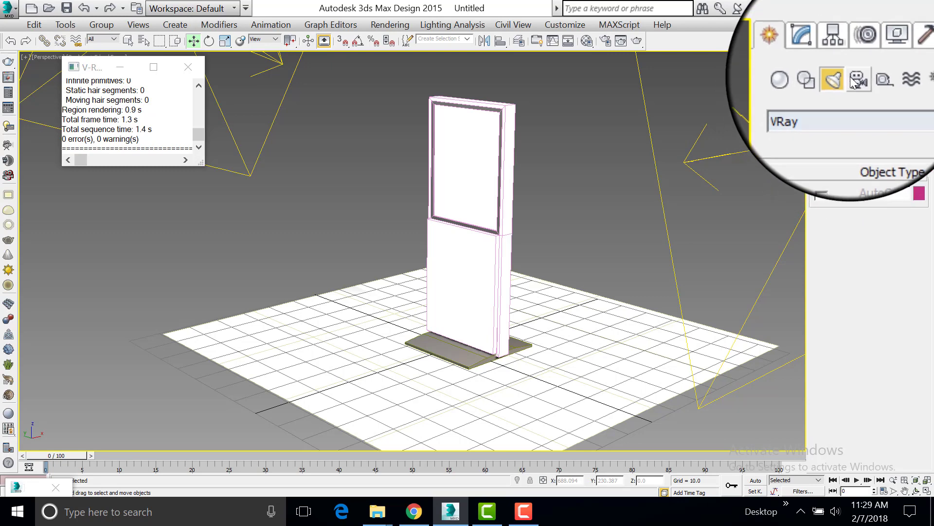
{"action": "left_click", "coordinate": [850, 76]}
{"action": "left_click", "coordinate": [851, 97]}
{"action": "left_click", "coordinate": [837, 110]}
{"action": "left_click", "coordinate": [898, 144]}
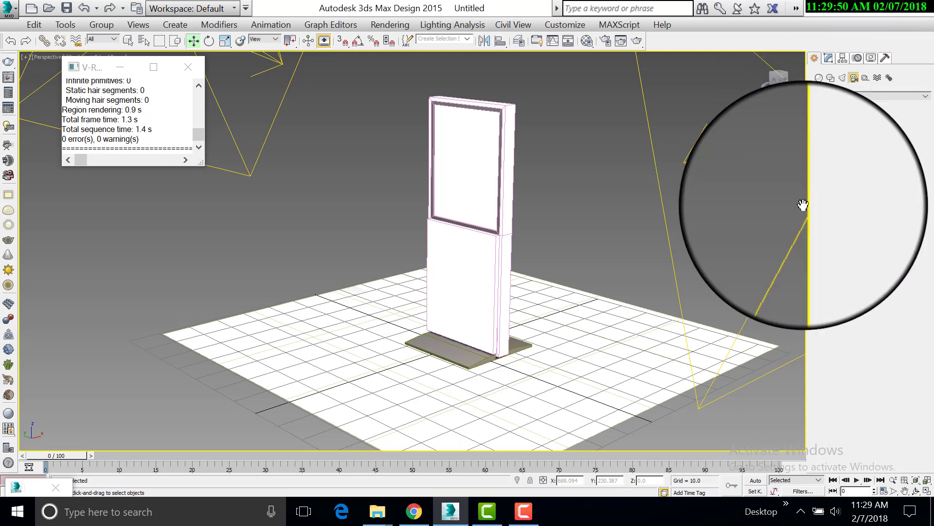
{"action": "key", "text": "alt+w"}
{"action": "scroll", "coordinate": [206, 194], "scroll_direction": "down", "scroll_amount": 3}
{"action": "middle_click", "coordinate": [208, 196]}
{"action": "key", "text": "alt+w"}
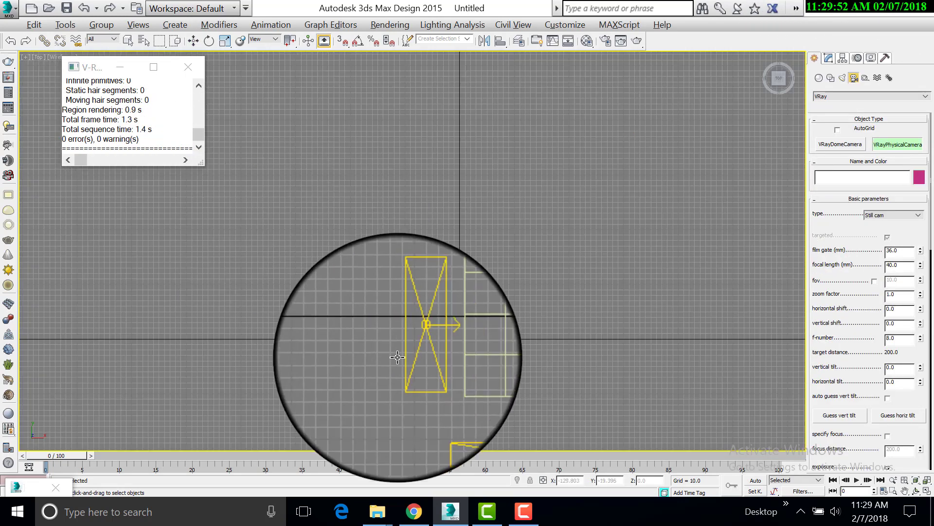
{"action": "middle_click_drag", "start_coordinate": [411, 375], "coordinate": [404, 216]}
{"action": "left_click_drag", "start_coordinate": [347, 285], "coordinate": [456, 177]}
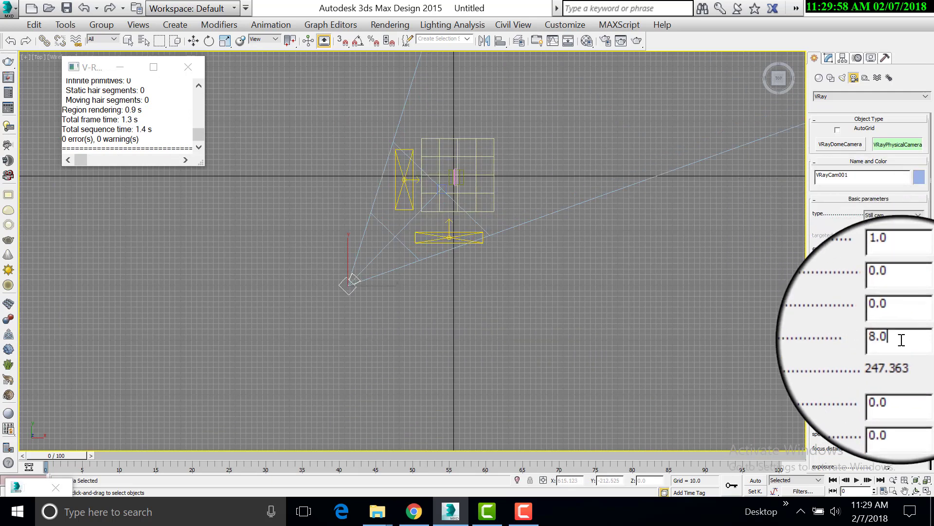
{"action": "type", "text": "4"}
{"action": "key", "text": "Return"}
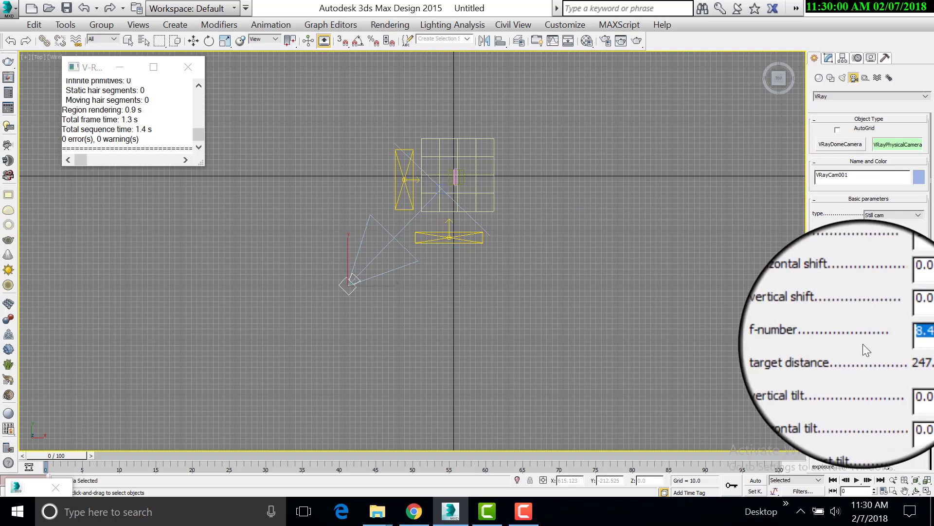
Set the V-Ray physical camera's white balance to Neutral.
{"action": "scroll", "coordinate": [863, 343], "scroll_direction": "down", "scroll_amount": 5}
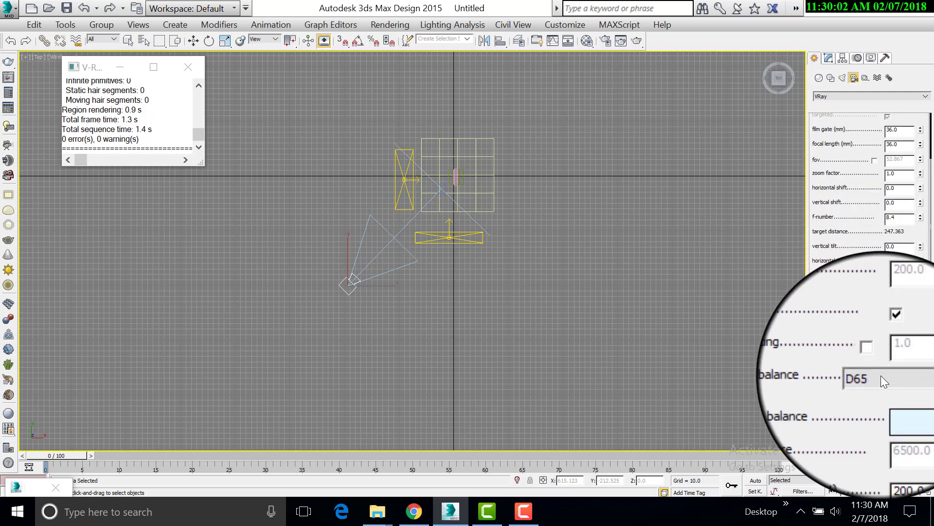
{"action": "left_click", "coordinate": [881, 375]}
{"action": "left_click", "coordinate": [877, 390]}
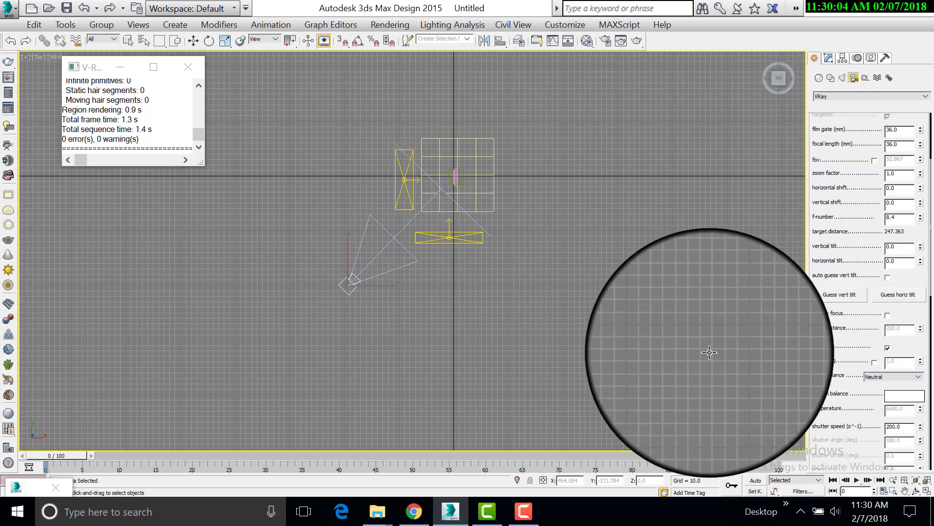
Maximize the perspective view and switch it to look through the VRayCam001 camera.
{"action": "key", "text": "alt+w"}
{"action": "right_click", "coordinate": [599, 346]}
{"action": "key", "text": "alt+w"}
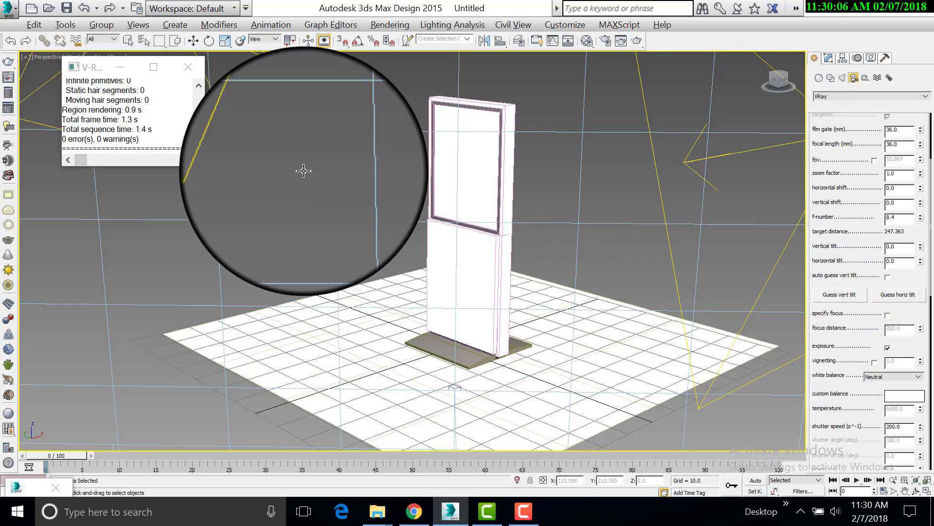
{"action": "left_click", "coordinate": [56, 59]}
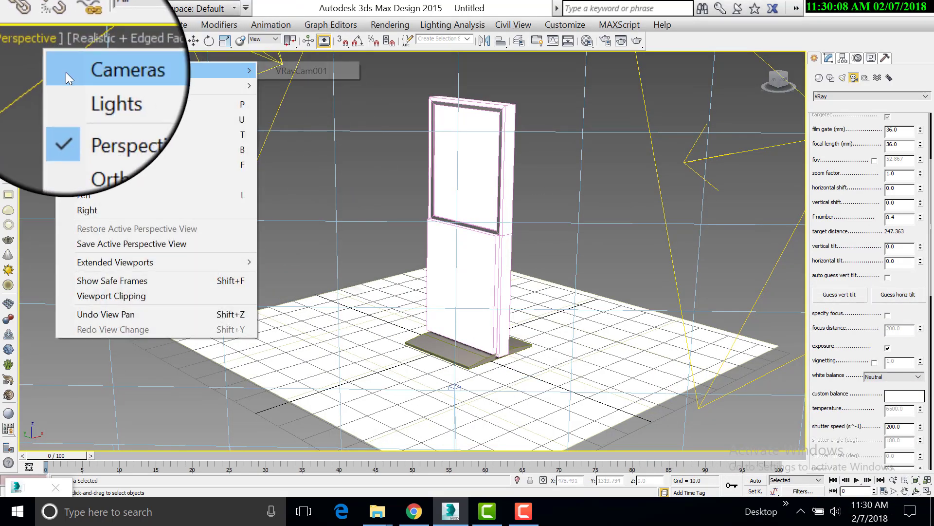
{"action": "mouse_move", "coordinate": [146, 71]}
{"action": "left_click", "coordinate": [284, 72]}
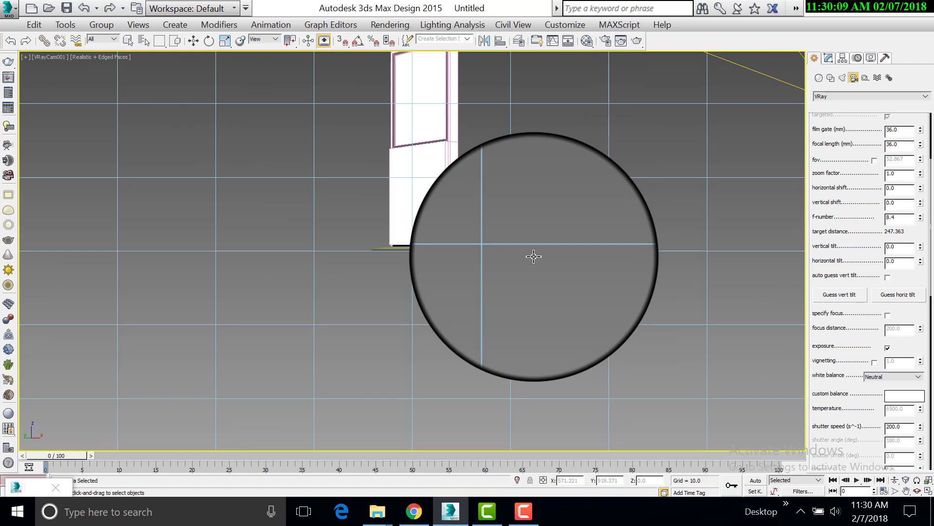
Truck and orbit the camera to frame the whole display and floor plane from slightly above.
{"action": "left_click", "coordinate": [906, 491]}
{"action": "left_click_drag", "start_coordinate": [536, 245], "coordinate": [584, 350]}
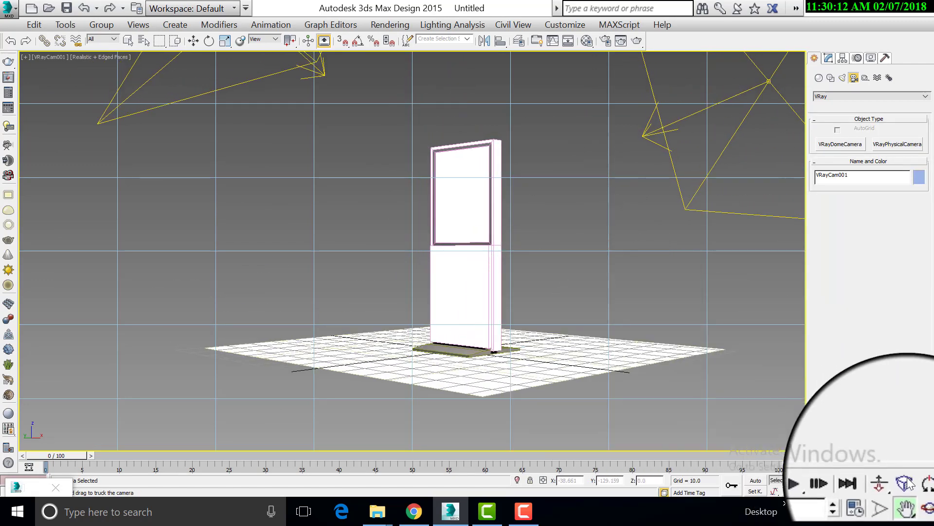
{"action": "left_click_drag", "start_coordinate": [417, 259], "coordinate": [438, 253]}
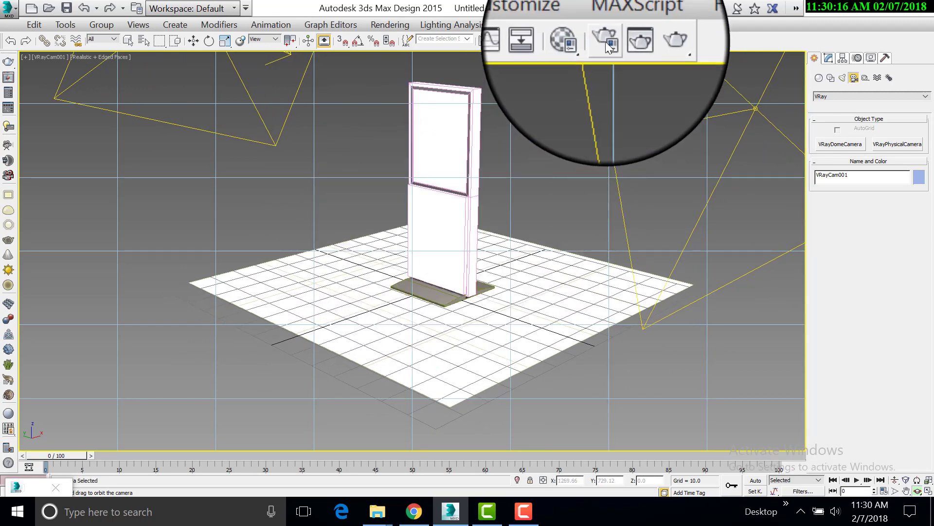
Run a test render of the camera view and inspect it enlarged in a maximized frame buffer.
{"action": "left_click", "coordinate": [636, 42]}
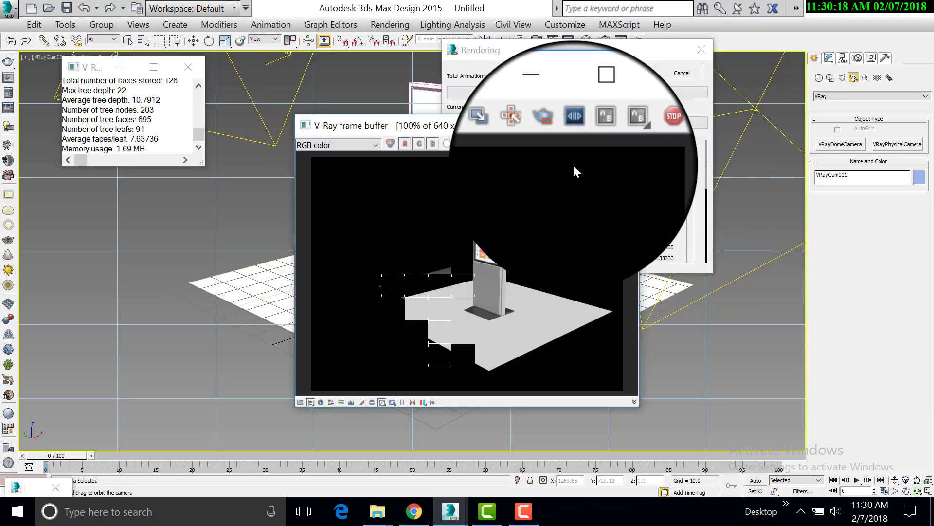
{"action": "left_click", "coordinate": [603, 128]}
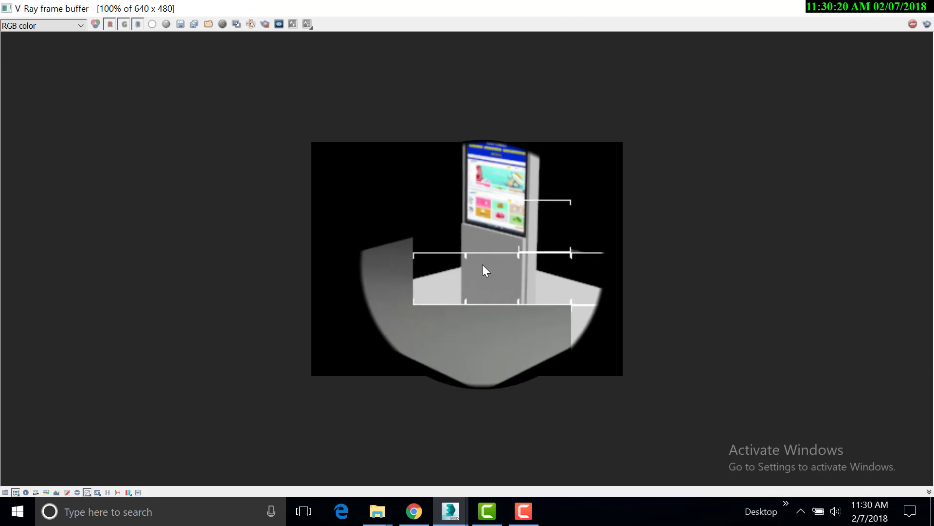
{"action": "scroll", "coordinate": [483, 264], "scroll_direction": "up", "scroll_amount": 1}
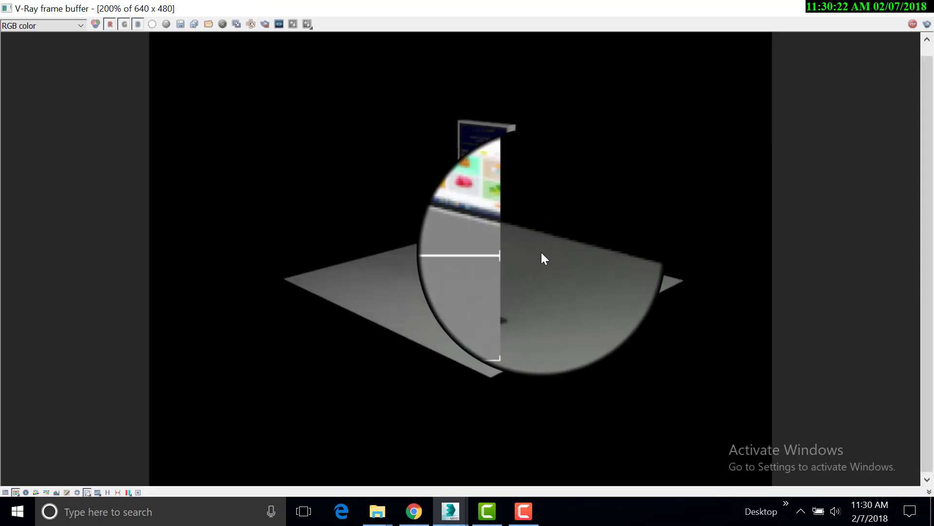
{"action": "left_click", "coordinate": [912, 10]}
Make the shop screen's VRayLightMtl emit light on its back side and raise its color multiplier to 50.
{"action": "key", "text": "m"}
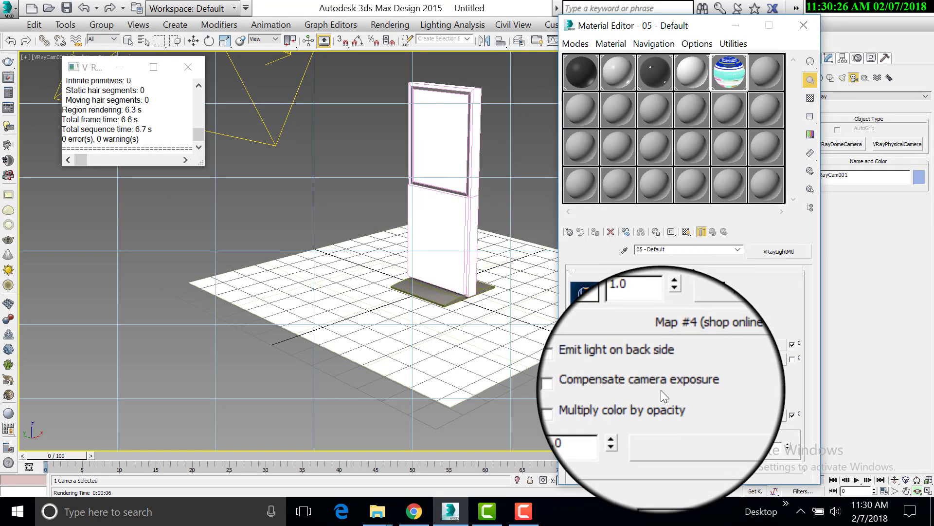
{"action": "double_click", "coordinate": [642, 345]}
{"action": "left_click", "coordinate": [608, 376]}
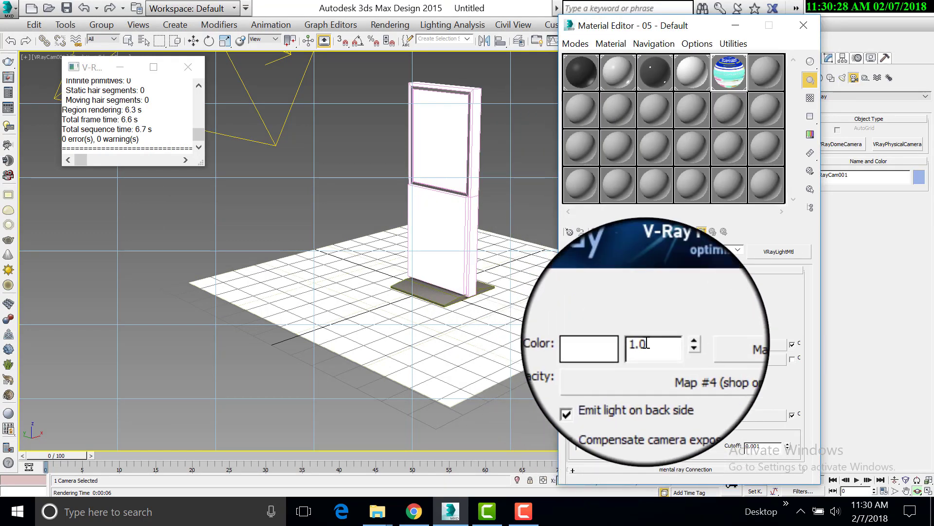
{"action": "left_click_drag", "start_coordinate": [647, 343], "coordinate": [606, 353]}
{"action": "type", "text": "40"}
{"action": "key", "text": "Return"}
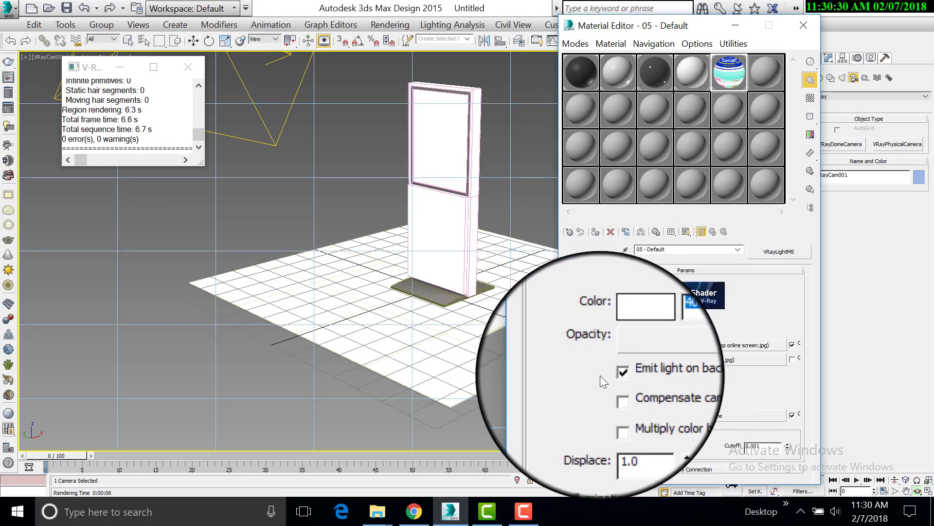
{"action": "type", "text": "50"}
{"action": "key", "text": "Return"}
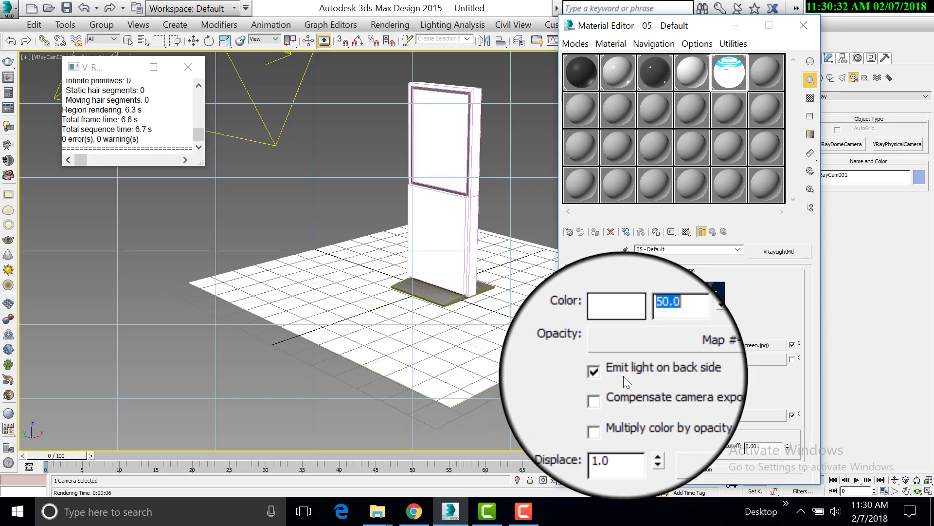
{"action": "left_click", "coordinate": [792, 358]}
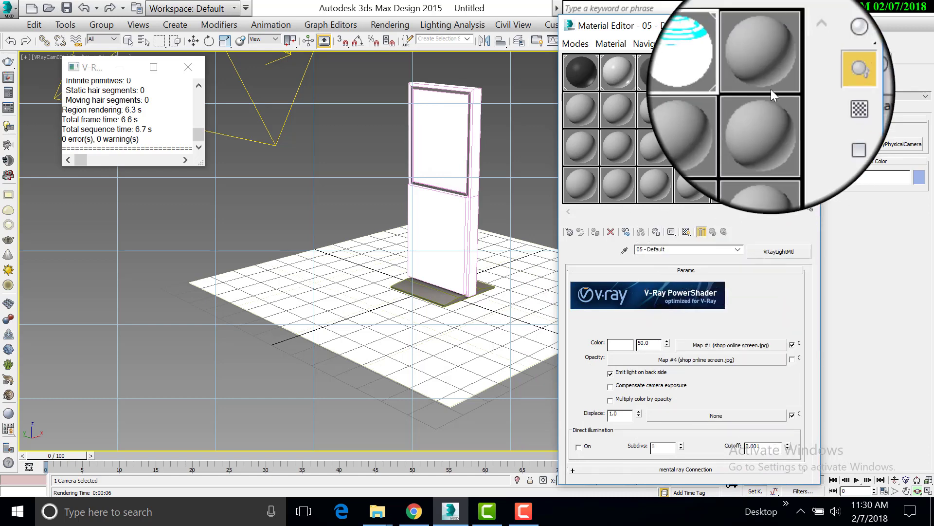
{"action": "left_click", "coordinate": [810, 26]}
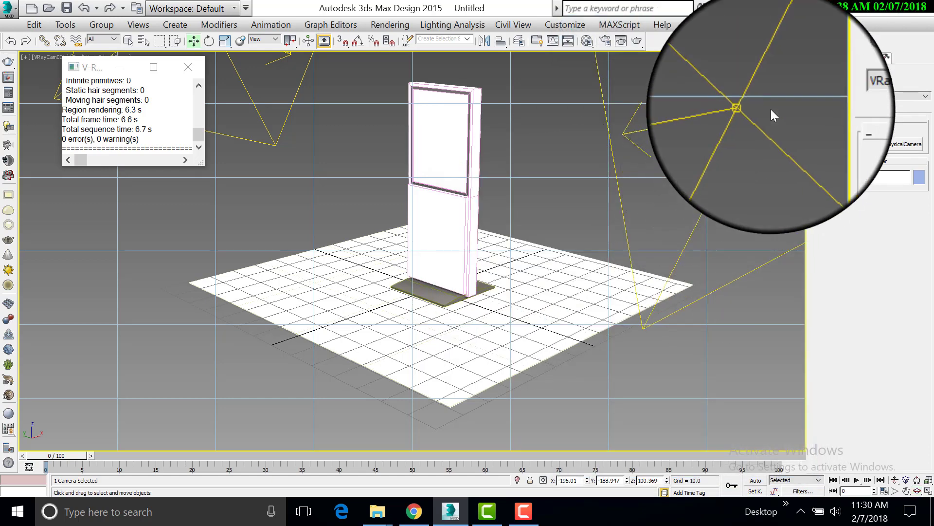
Select the two V-Ray lights in turn and adjust their intensity multipliers.
{"action": "left_click_drag", "start_coordinate": [774, 115], "coordinate": [744, 157]}
{"action": "left_click", "coordinate": [828, 57]}
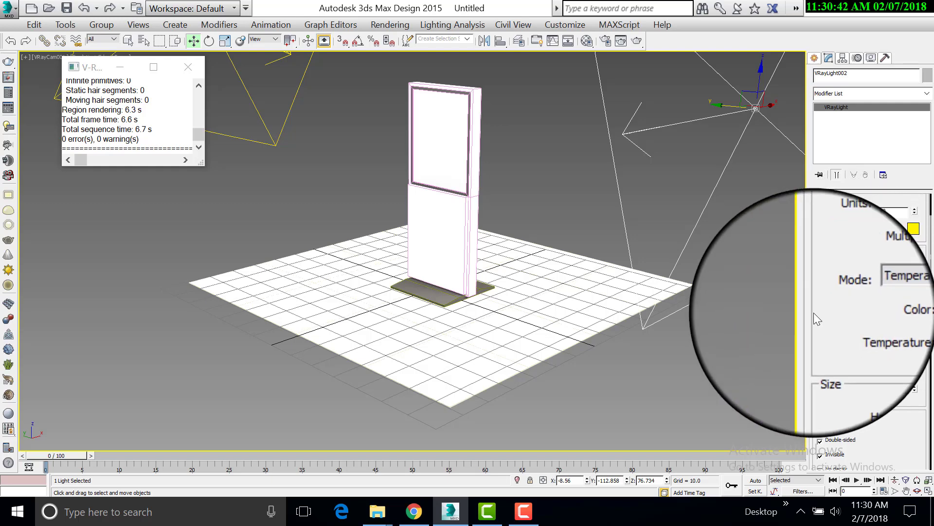
{"action": "left_click_drag", "start_coordinate": [246, 182], "coordinate": [219, 118]}
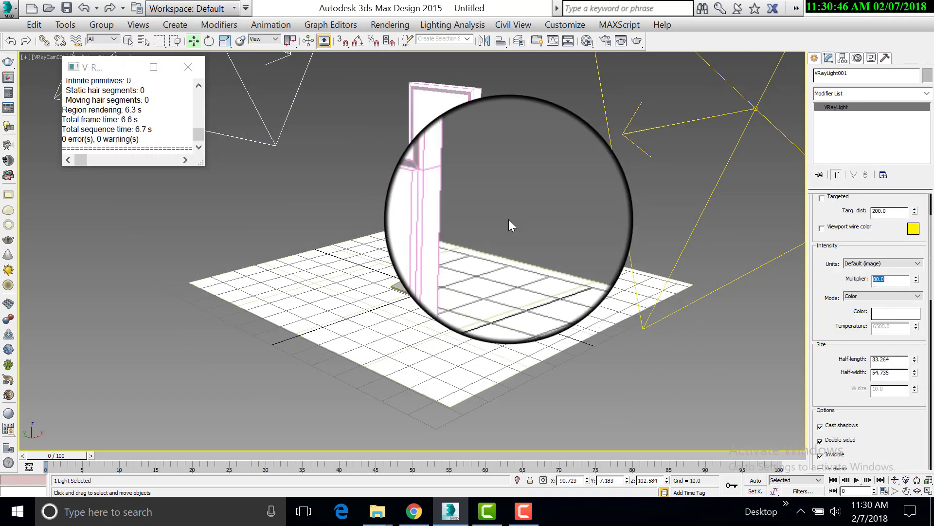
Deselect the light and re-render the camera view to check the adjusted lighting.
{"action": "left_click", "coordinate": [636, 91]}
{"action": "left_click", "coordinate": [635, 41]}
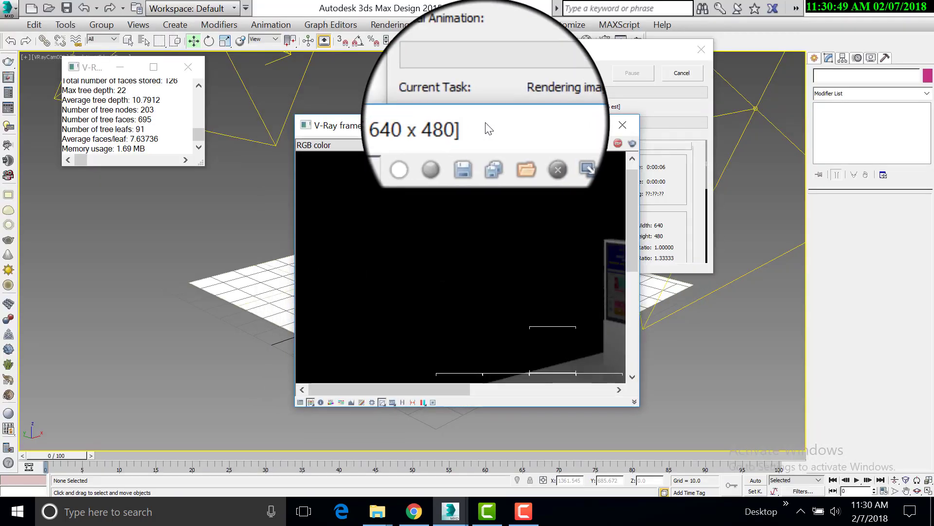
{"action": "double_click", "coordinate": [486, 126]}
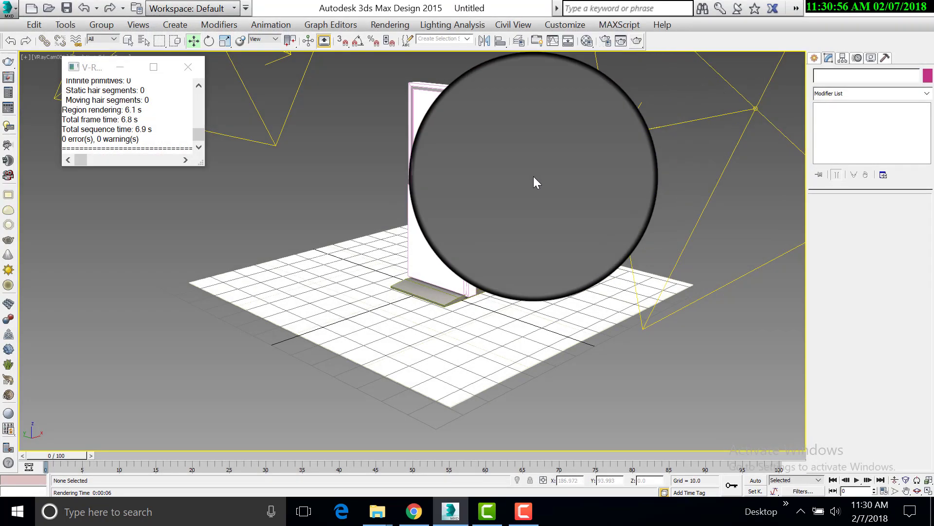
Enable GI in the render setup and set the irradiance map preset to Medium.
{"action": "left_click", "coordinate": [605, 42]}
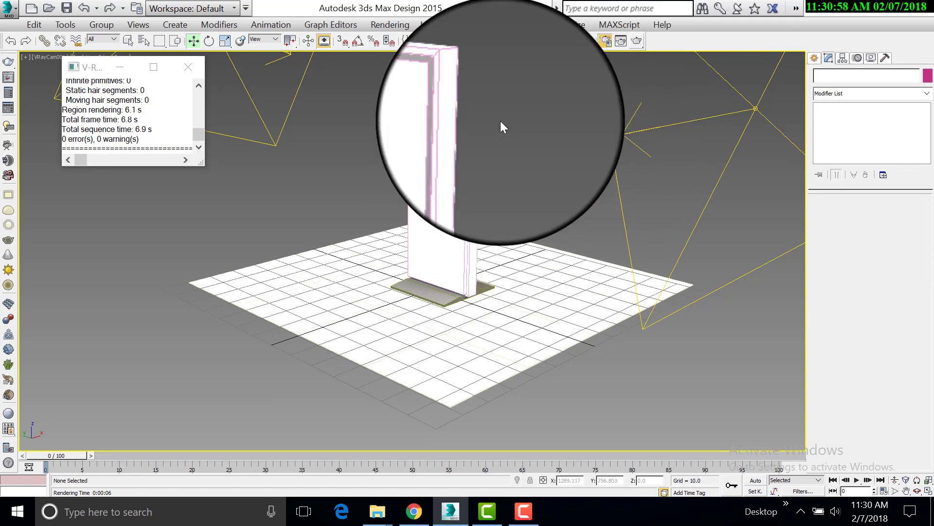
{"action": "left_click", "coordinate": [392, 73]}
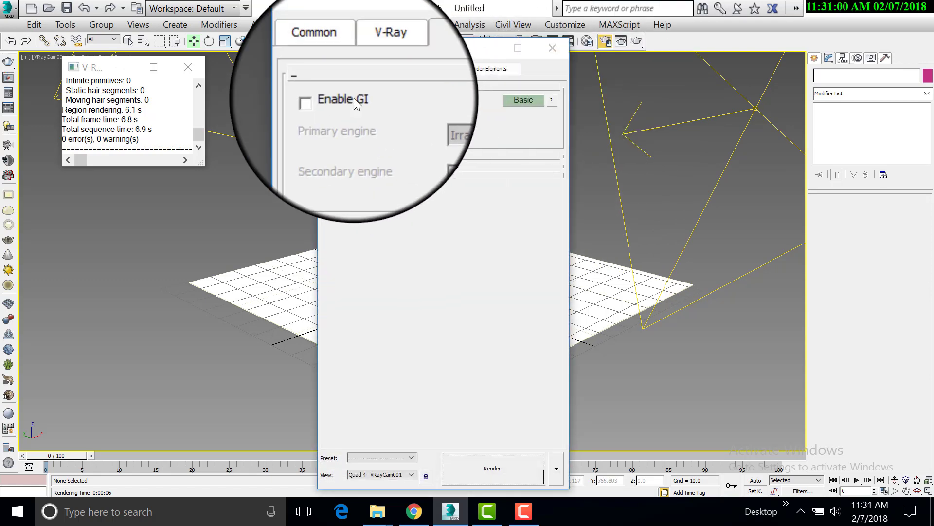
{"action": "left_click", "coordinate": [355, 99]}
{"action": "left_click", "coordinate": [427, 168]}
{"action": "left_click", "coordinate": [424, 169]}
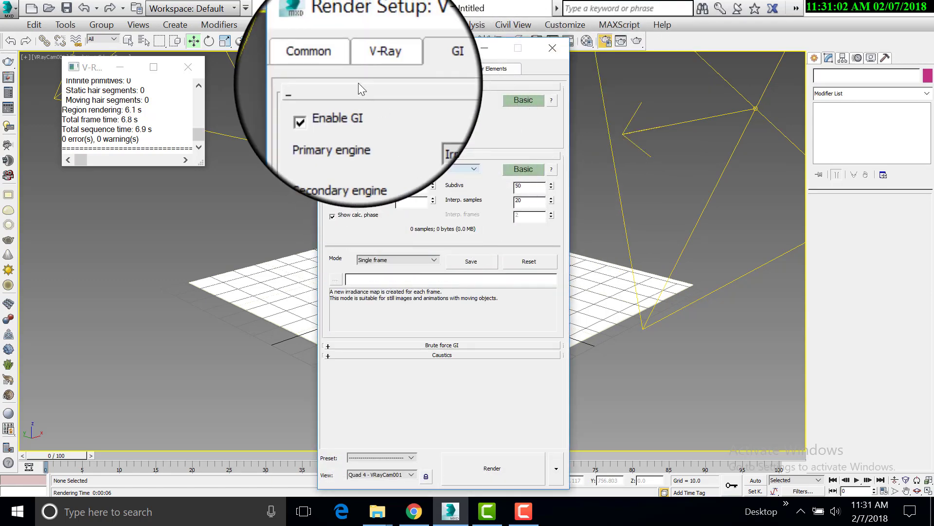
{"action": "left_click", "coordinate": [419, 173]}
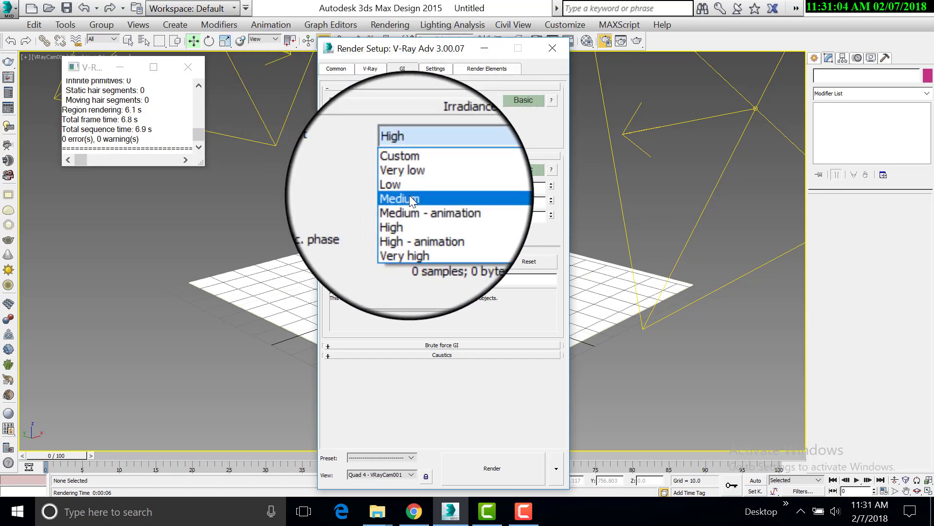
{"action": "left_click", "coordinate": [409, 195]}
Change the render output size to the HDTV format at 1920x1080.
{"action": "left_click", "coordinate": [338, 69]}
{"action": "left_click", "coordinate": [387, 248]}
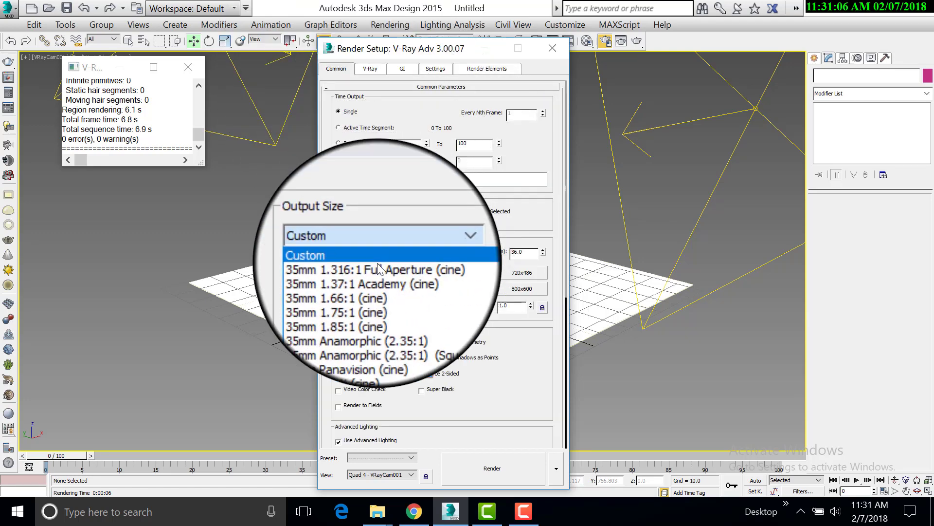
{"action": "left_click", "coordinate": [360, 369]}
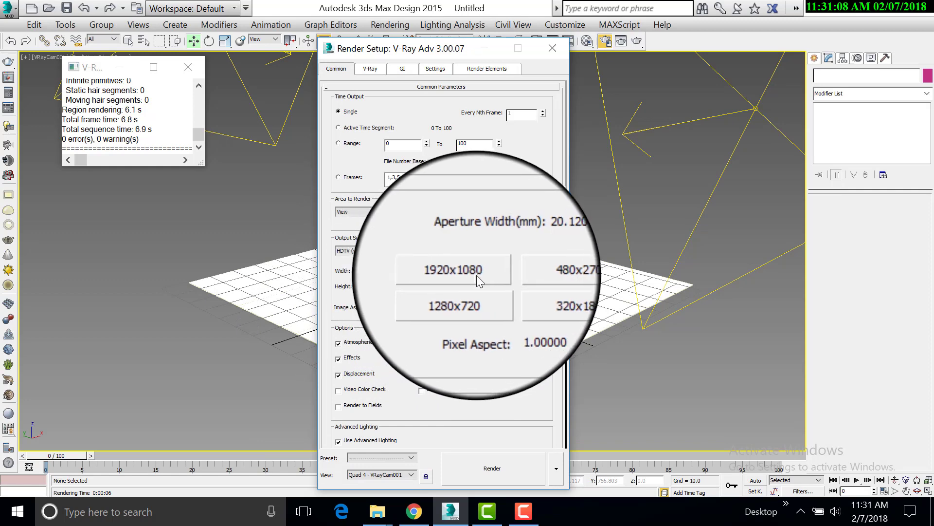
{"action": "left_click", "coordinate": [468, 272]}
Turn off Get resolution from MAX for the V-Ray frame buffer and choose the HD 1080 preset.
{"action": "left_click", "coordinate": [370, 69]}
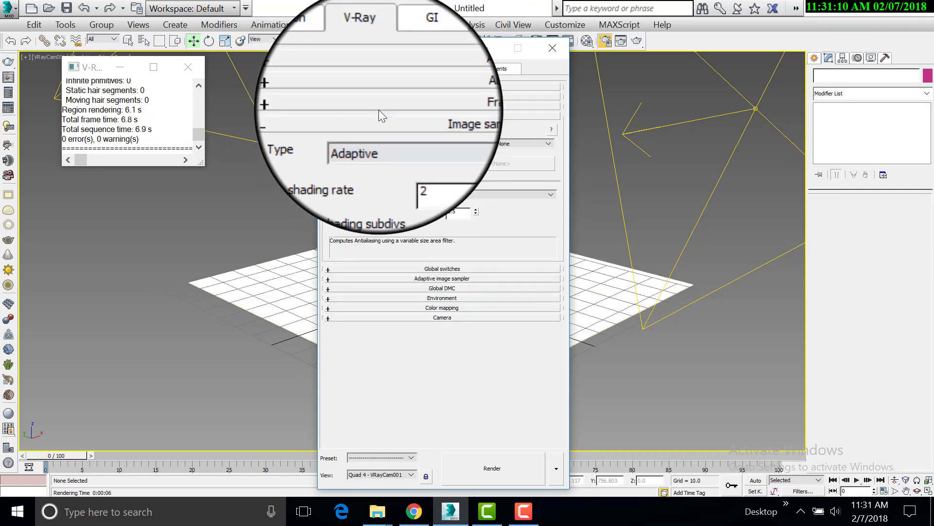
{"action": "left_click", "coordinate": [381, 105]}
{"action": "left_click", "coordinate": [344, 165]}
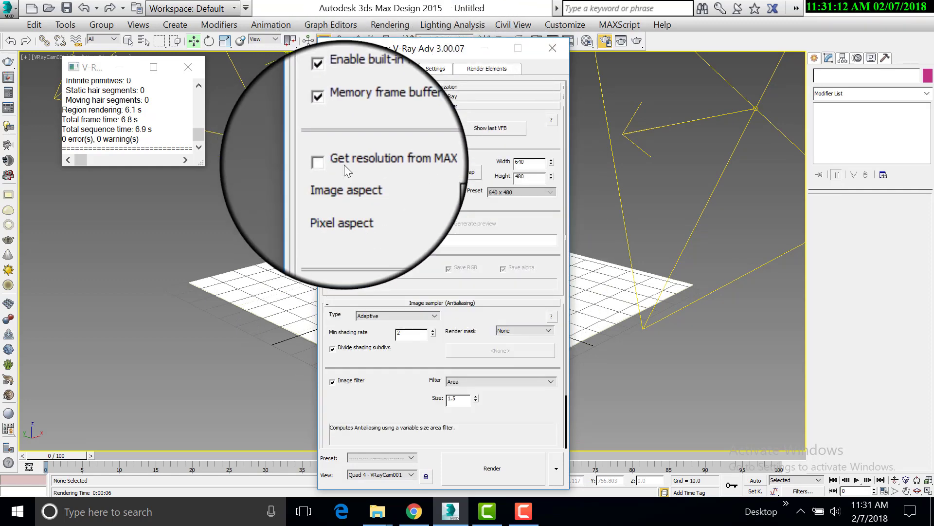
{"action": "left_click", "coordinate": [537, 192]}
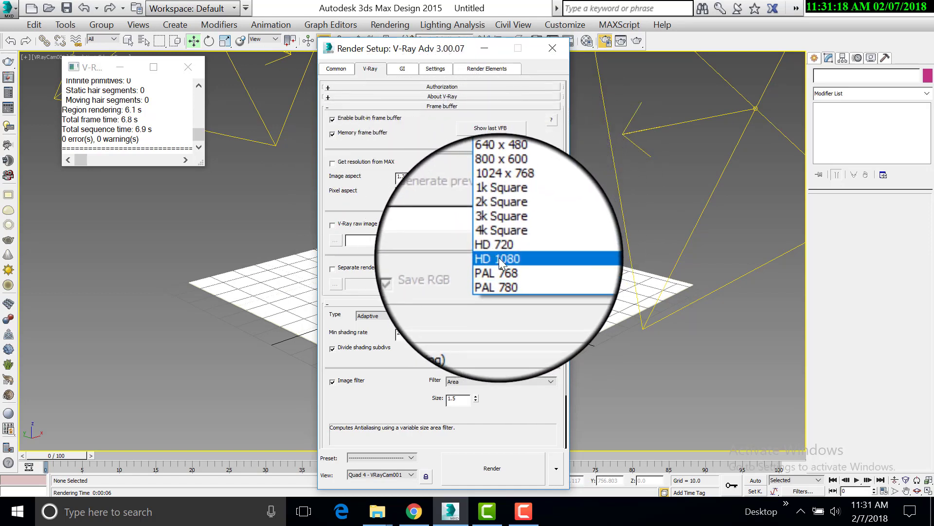
{"action": "left_click", "coordinate": [499, 258]}
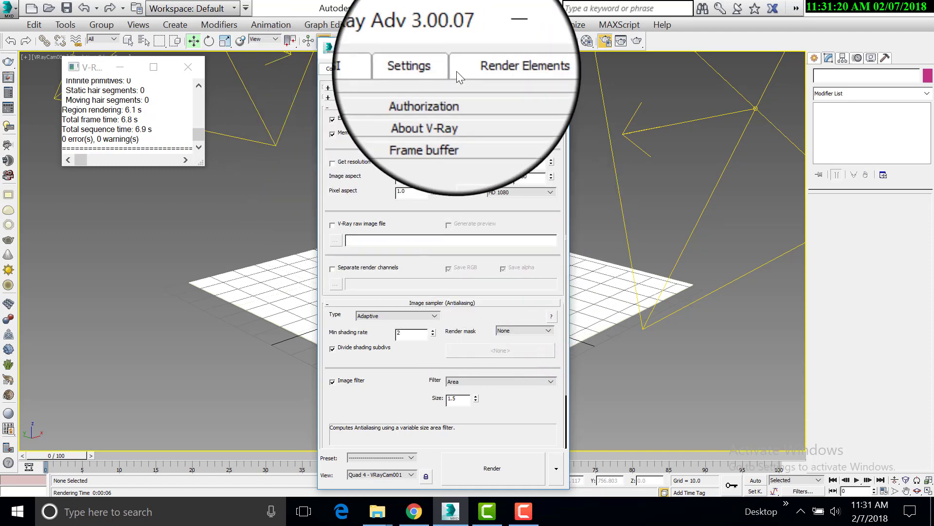
{"action": "left_click", "coordinate": [551, 47]}
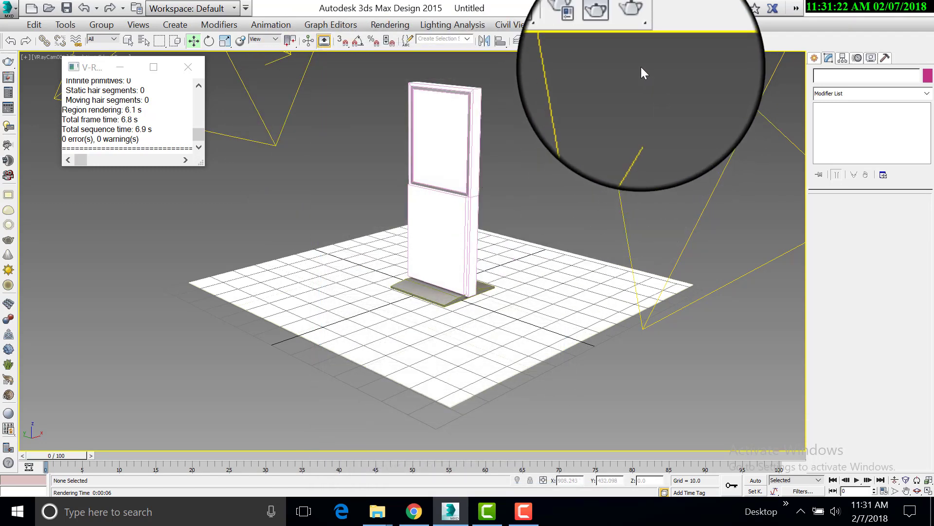
Render the camera view at 1920 x 1080 and inspect the finished image at 100% in the frame buffer.
{"action": "left_click", "coordinate": [636, 42]}
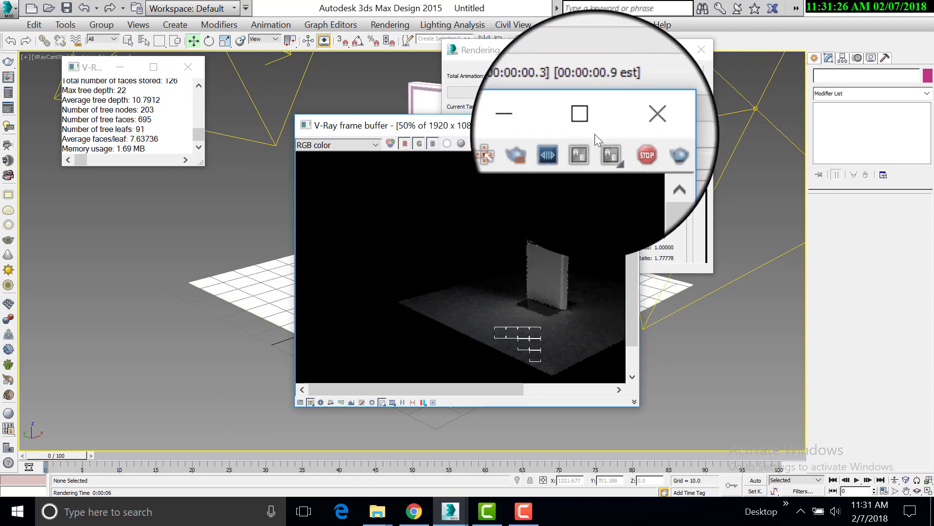
{"action": "left_click", "coordinate": [606, 126]}
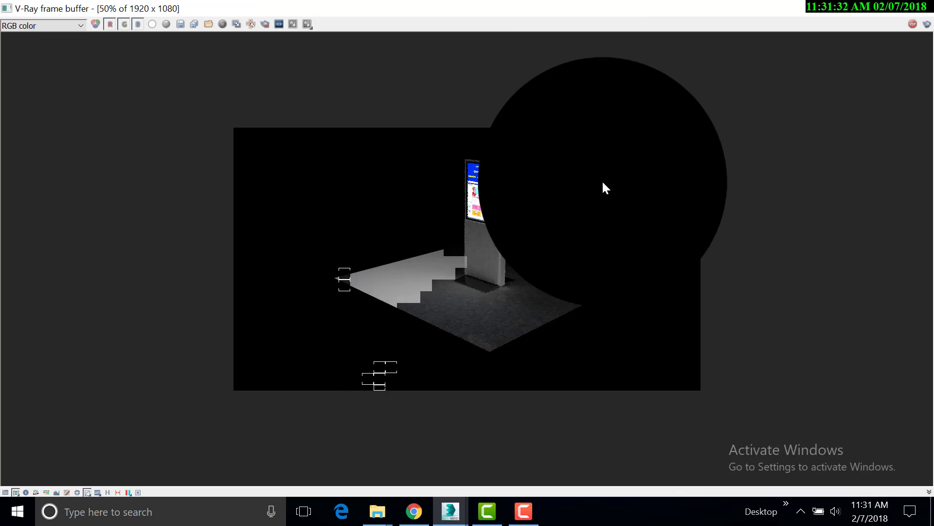
{"action": "scroll", "coordinate": [468, 246], "scroll_direction": "up", "scroll_amount": 1}
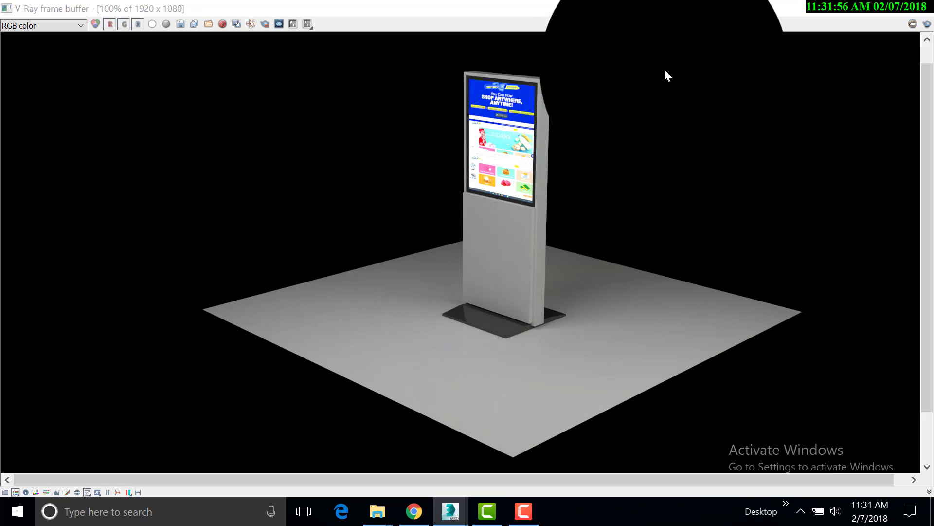
{"action": "left_click", "coordinate": [923, 7]}
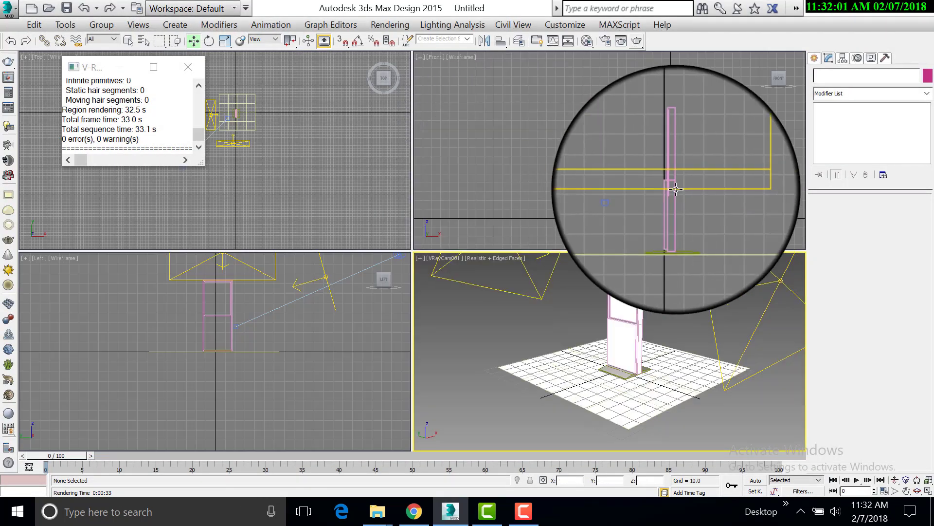
In the front view, move the two top back vertices of the display panel outward to about X 9.42.
{"action": "left_click", "coordinate": [668, 195]}
{"action": "key", "text": "alt+w"}
{"action": "scroll", "coordinate": [526, 323], "scroll_direction": "up", "scroll_amount": 3}
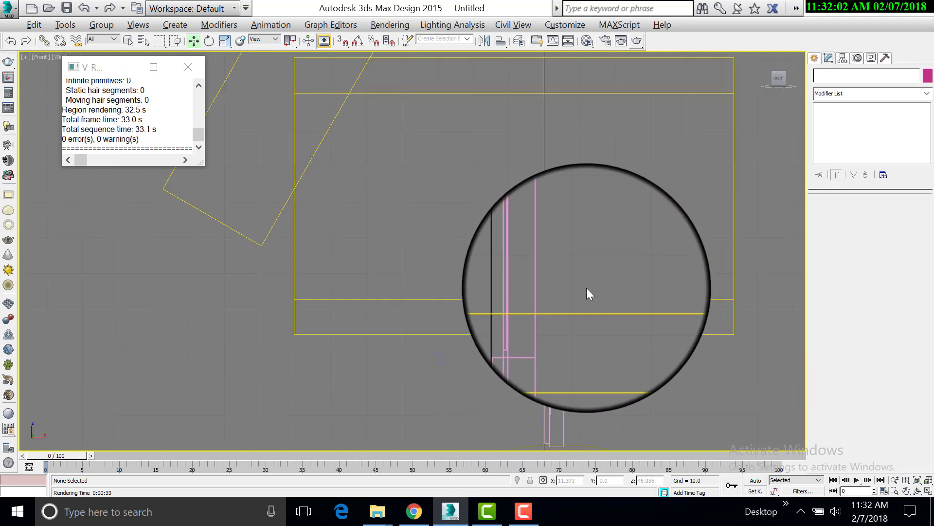
{"action": "left_click_drag", "start_coordinate": [589, 274], "coordinate": [562, 290]}
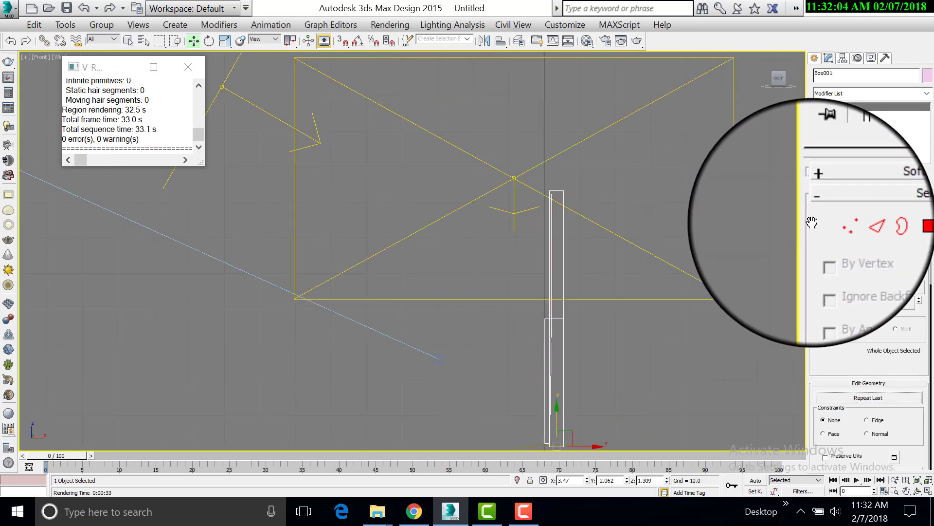
{"action": "left_click", "coordinate": [828, 225]}
{"action": "left_click_drag", "start_coordinate": [637, 162], "coordinate": [559, 223]}
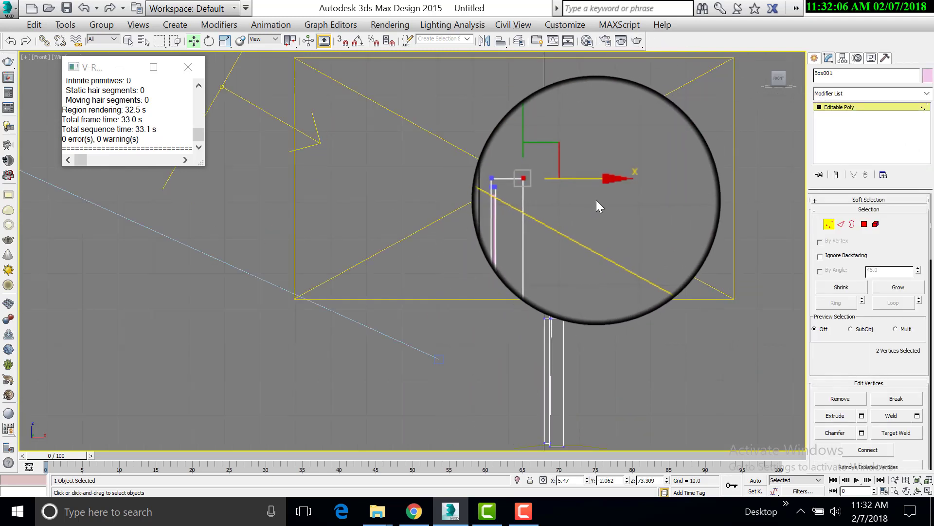
{"action": "left_click_drag", "start_coordinate": [597, 190], "coordinate": [612, 191]}
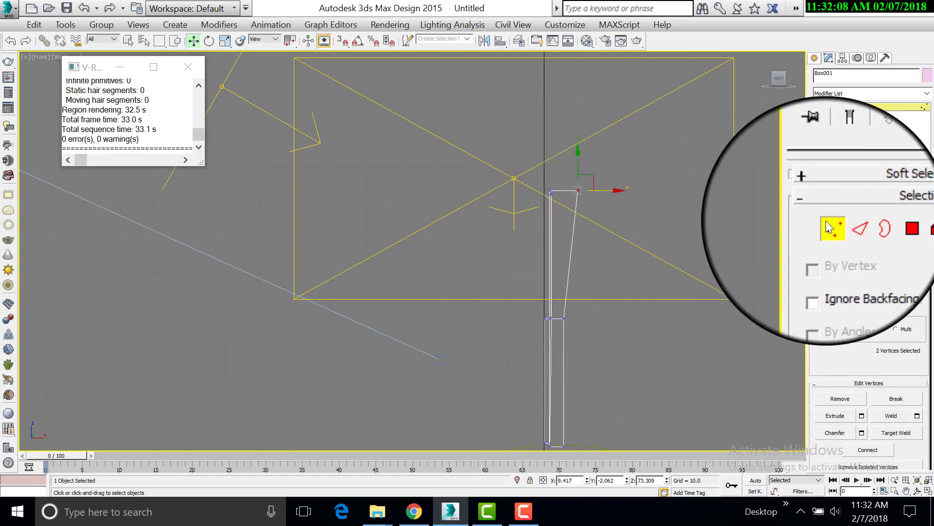
Move the panel's mid-height back vertices outward to about X 7.64 and pull the top back vertices in to about X 8.03.
{"action": "middle_click_drag", "start_coordinate": [646, 332], "coordinate": [607, 202]}
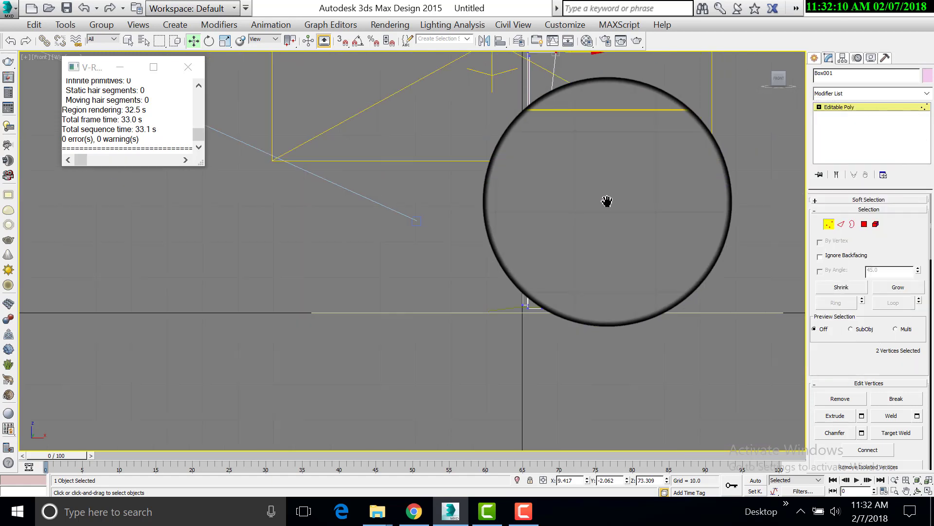
{"action": "mouse_move", "coordinate": [572, 169]}
{"action": "left_mouse_down"}
{"action": "mouse_move", "coordinate": [538, 203]}
{"action": "mouse_move", "coordinate": [576, 180]}
{"action": "left_mouse_up"}
{"action": "scroll", "coordinate": [576, 180], "scroll_direction": "down", "scroll_amount": 3}
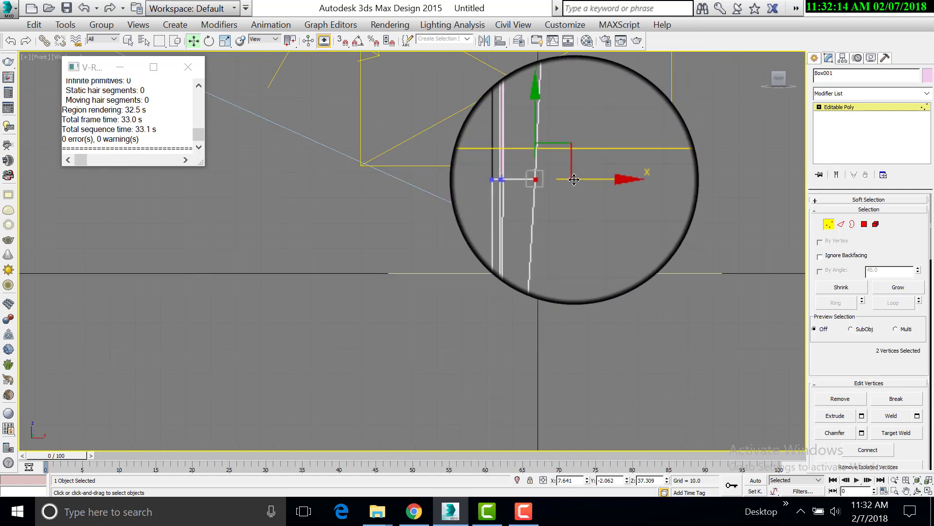
{"action": "left_click_drag", "start_coordinate": [583, 92], "coordinate": [557, 117]}
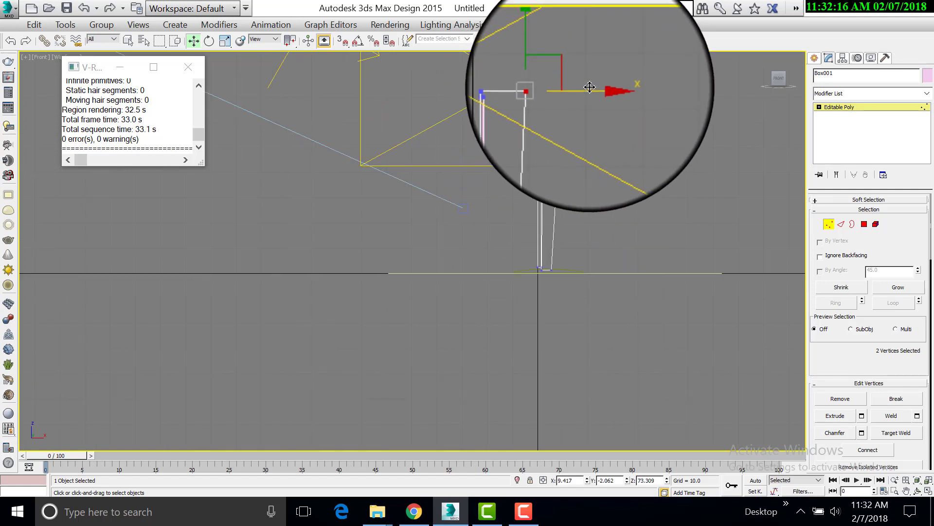
{"action": "left_click_drag", "start_coordinate": [590, 88], "coordinate": [586, 90]}
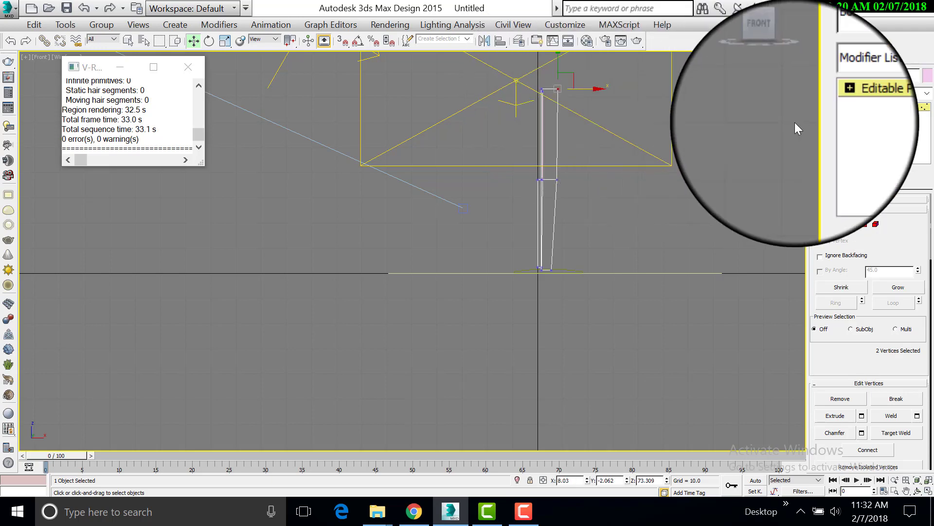
Finish vertex editing, render the V-Ray camera view again and inspect the reshaped panel in the frame buffer at 100%.
{"action": "left_click", "coordinate": [845, 107]}
{"action": "key", "text": "alt+w"}
{"action": "key", "text": "alt+w"}
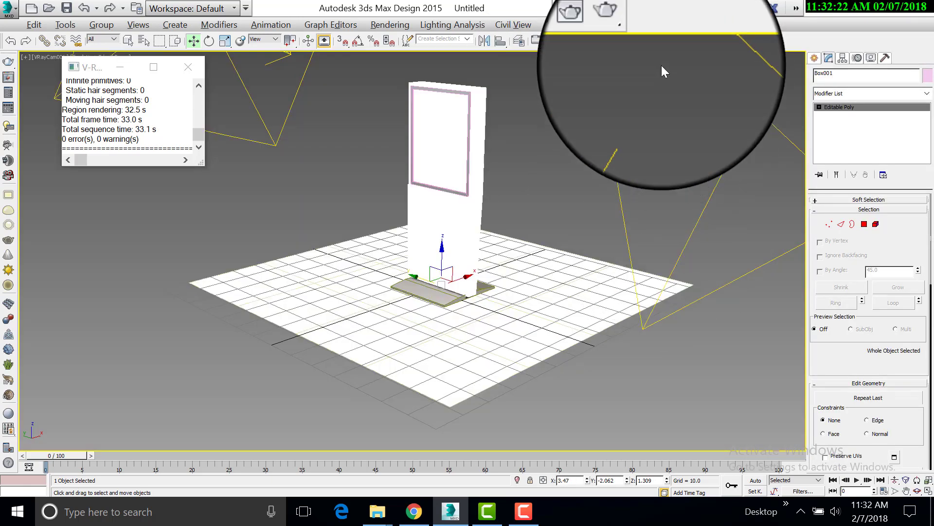
{"action": "left_click", "coordinate": [637, 41]}
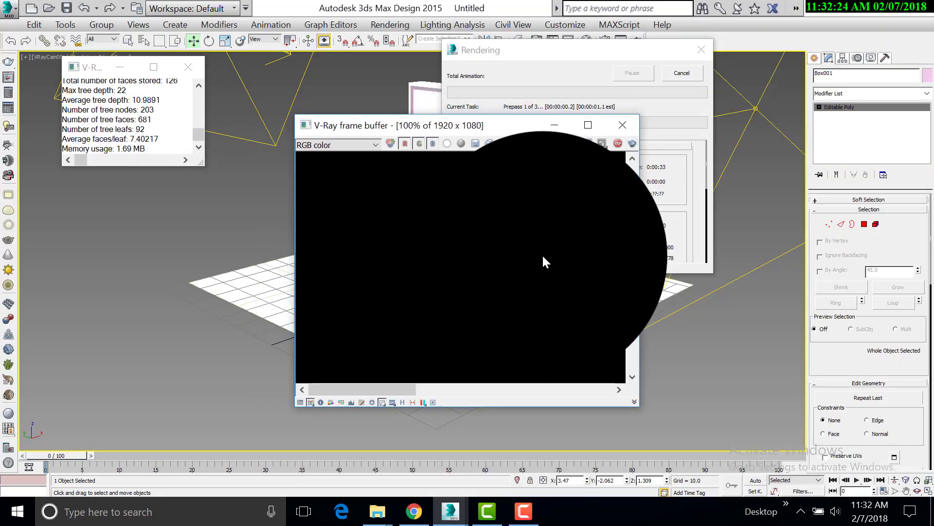
{"action": "scroll", "coordinate": [548, 295], "scroll_direction": "down", "scroll_amount": 1}
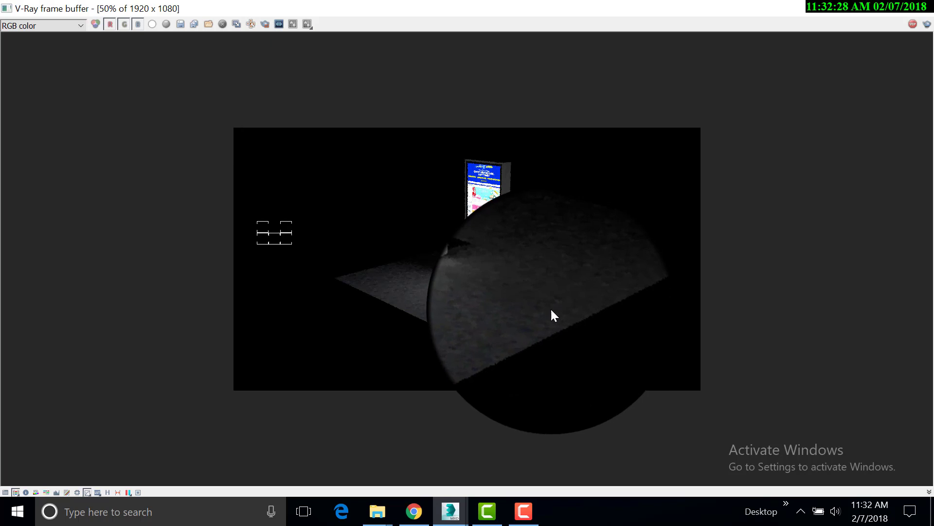
{"action": "scroll", "coordinate": [537, 317], "scroll_direction": "up", "scroll_amount": 1}
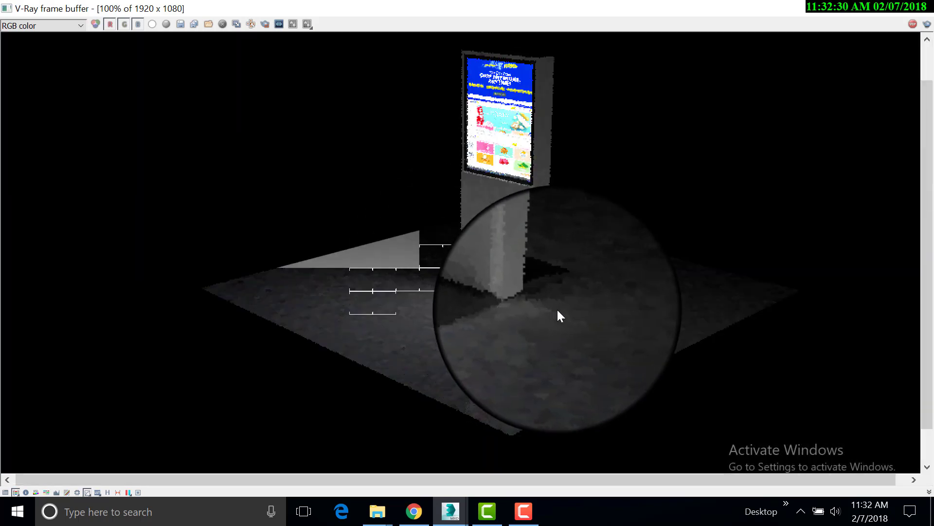